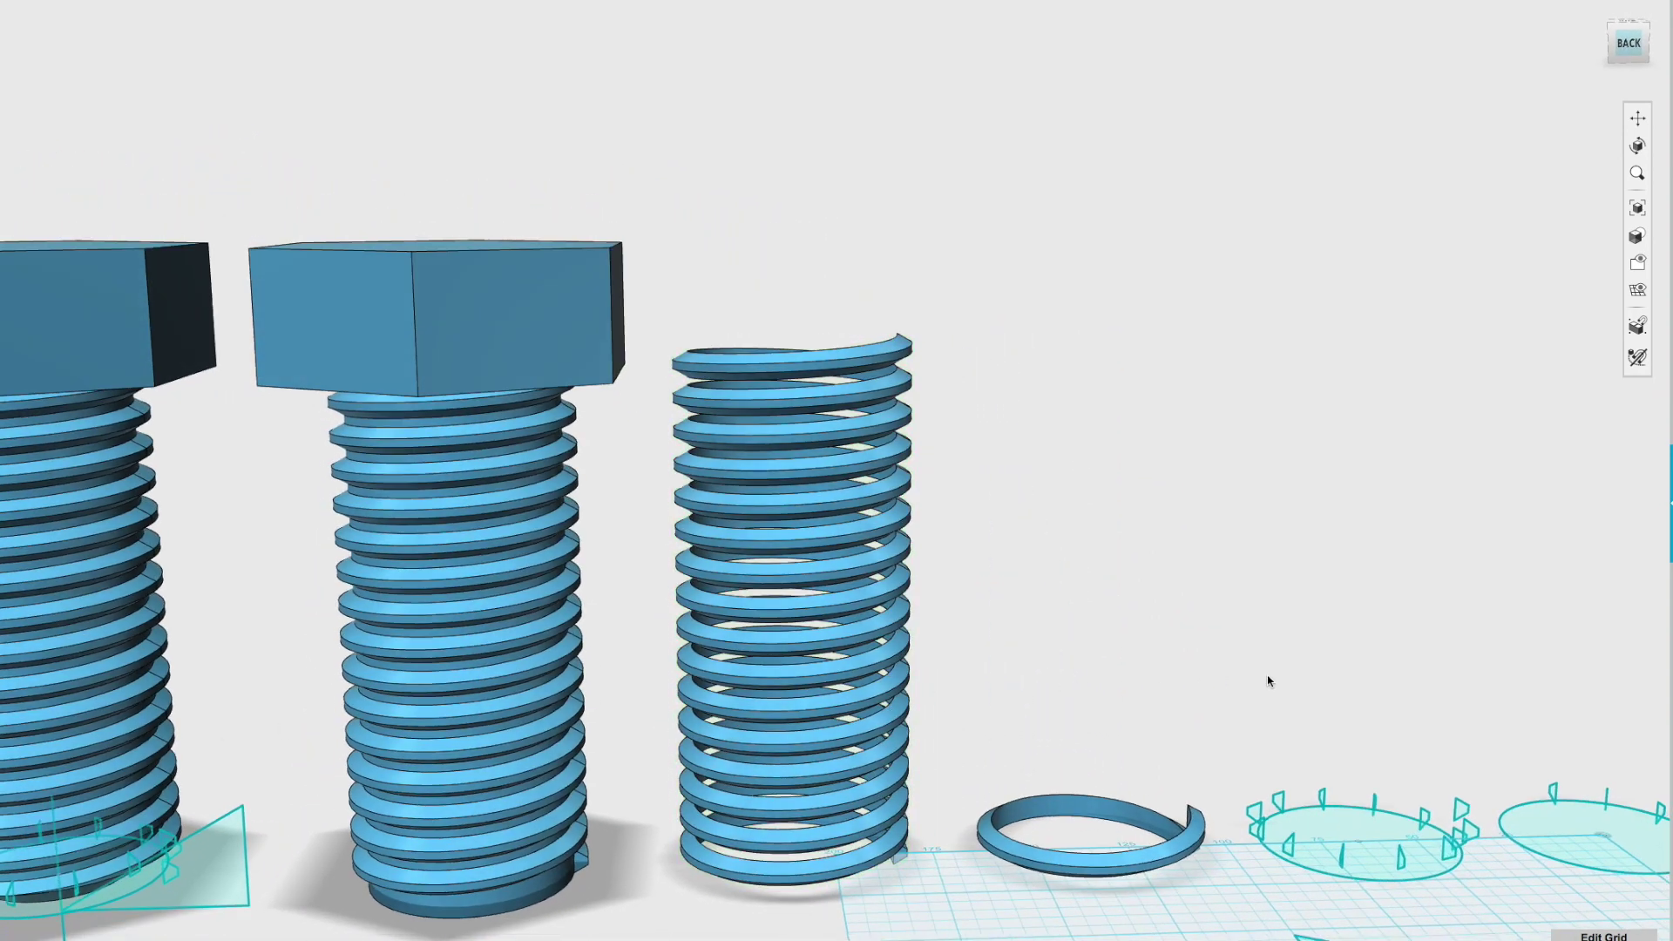
Step: Examine the example thread stages and the finished bolts' threads up close from the side and below
middle_drag(1397, 679, 763, 702)
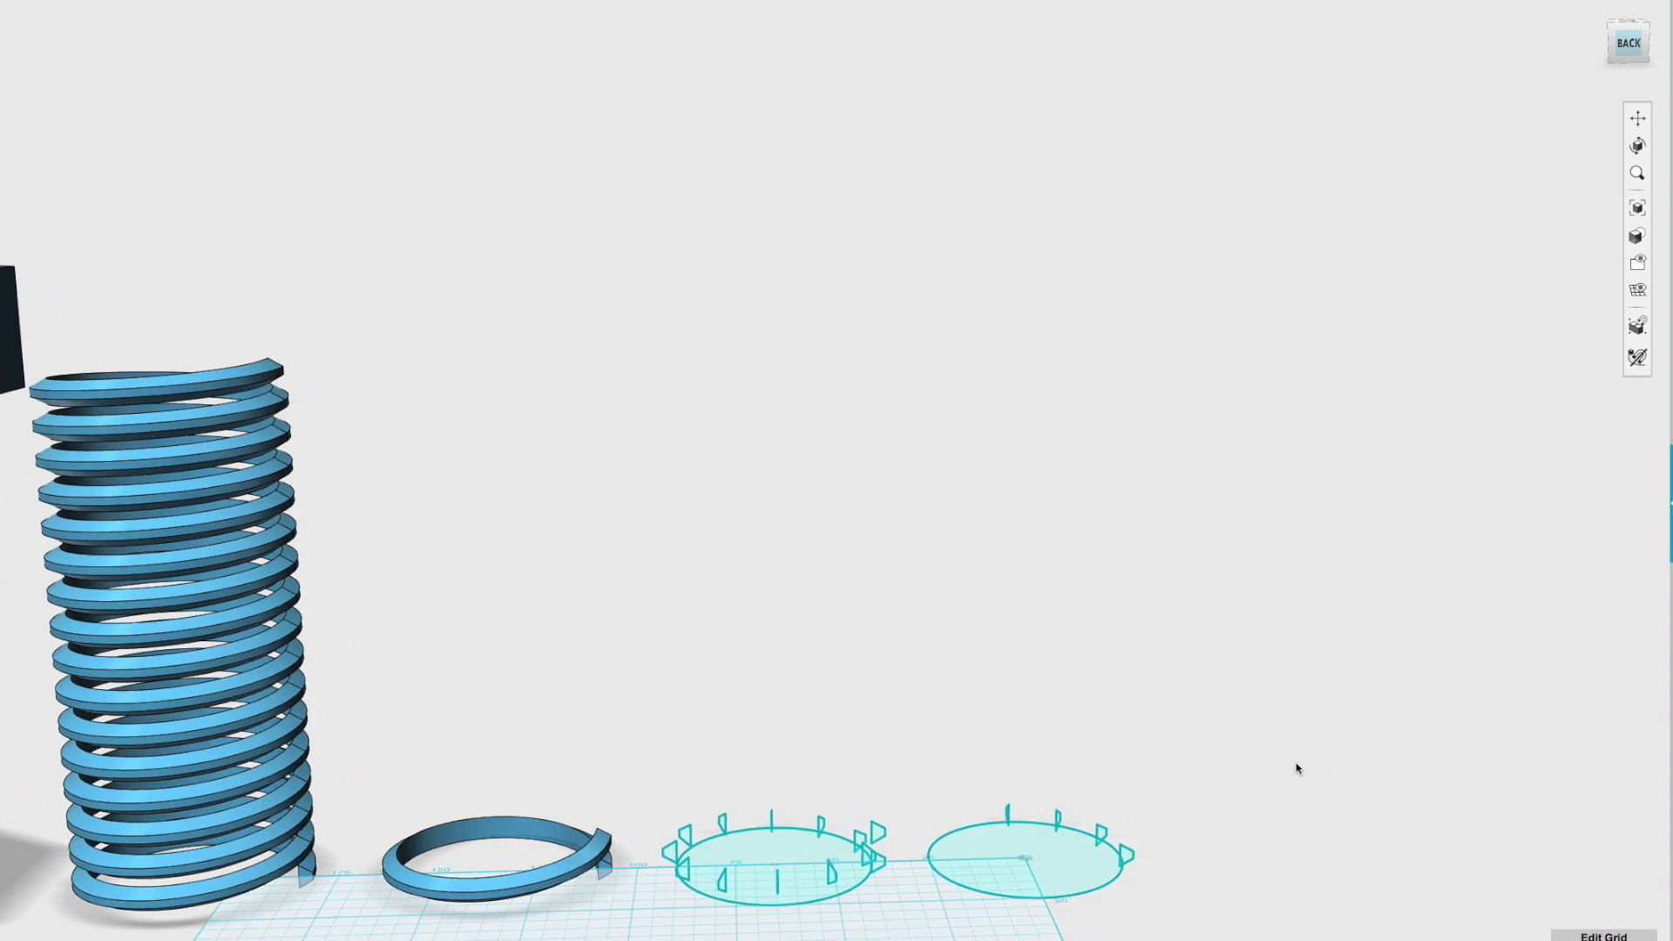
right_drag(1296, 768, 1045, 791)
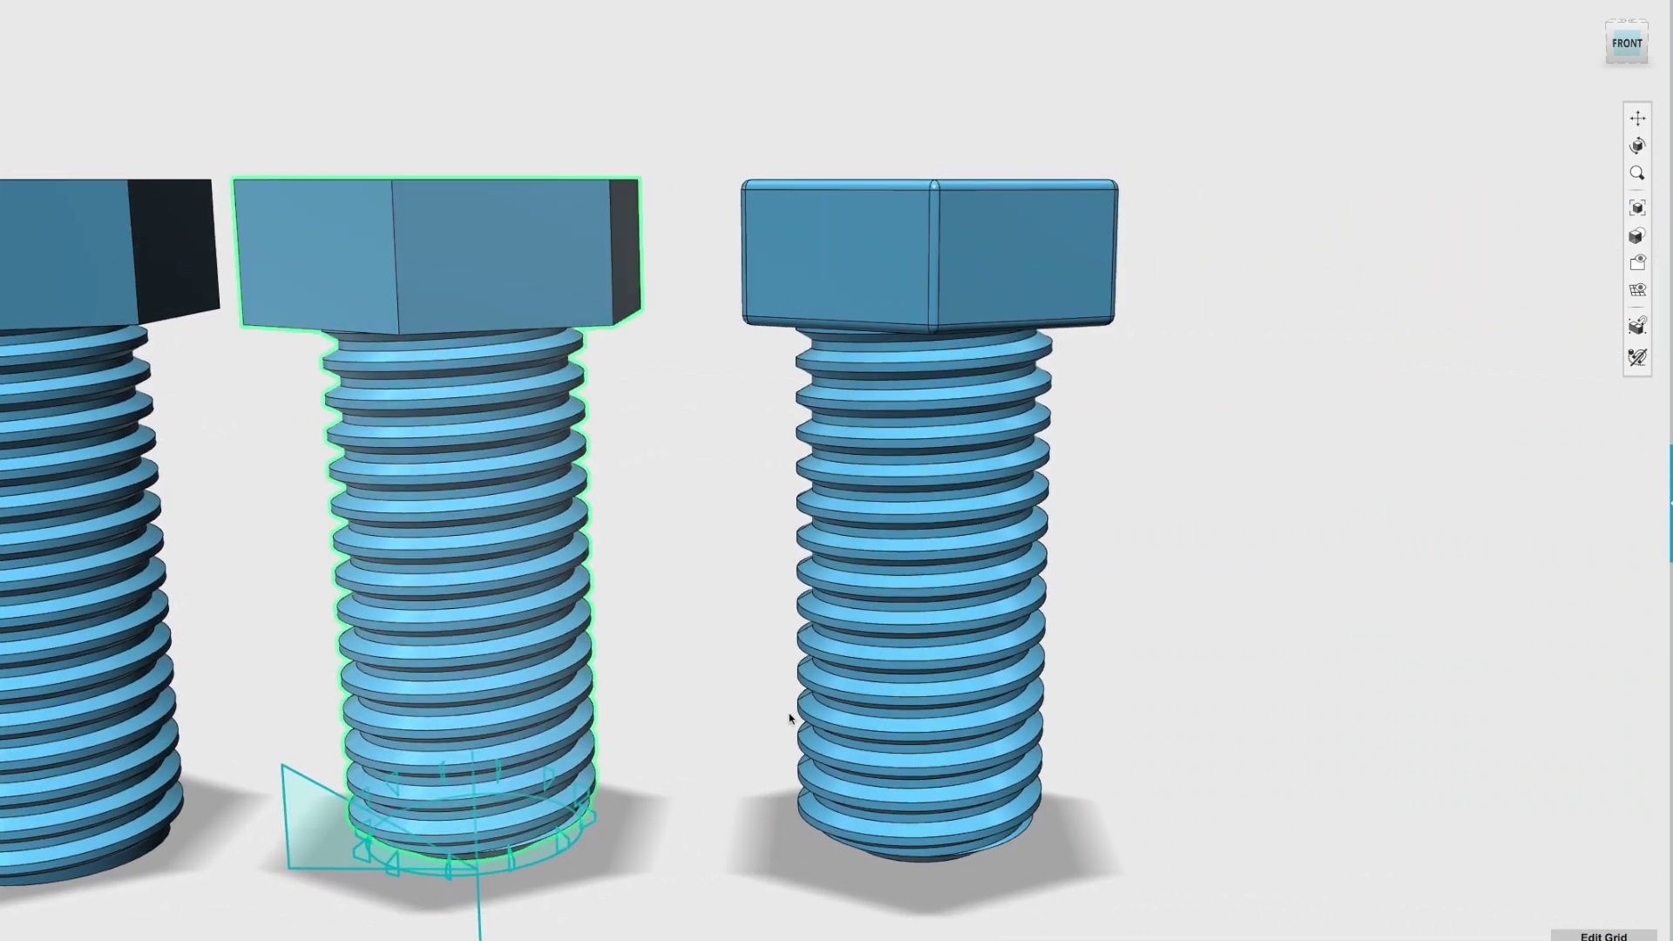
scroll(933, 658, up, 1)
scroll(933, 660, up, 3)
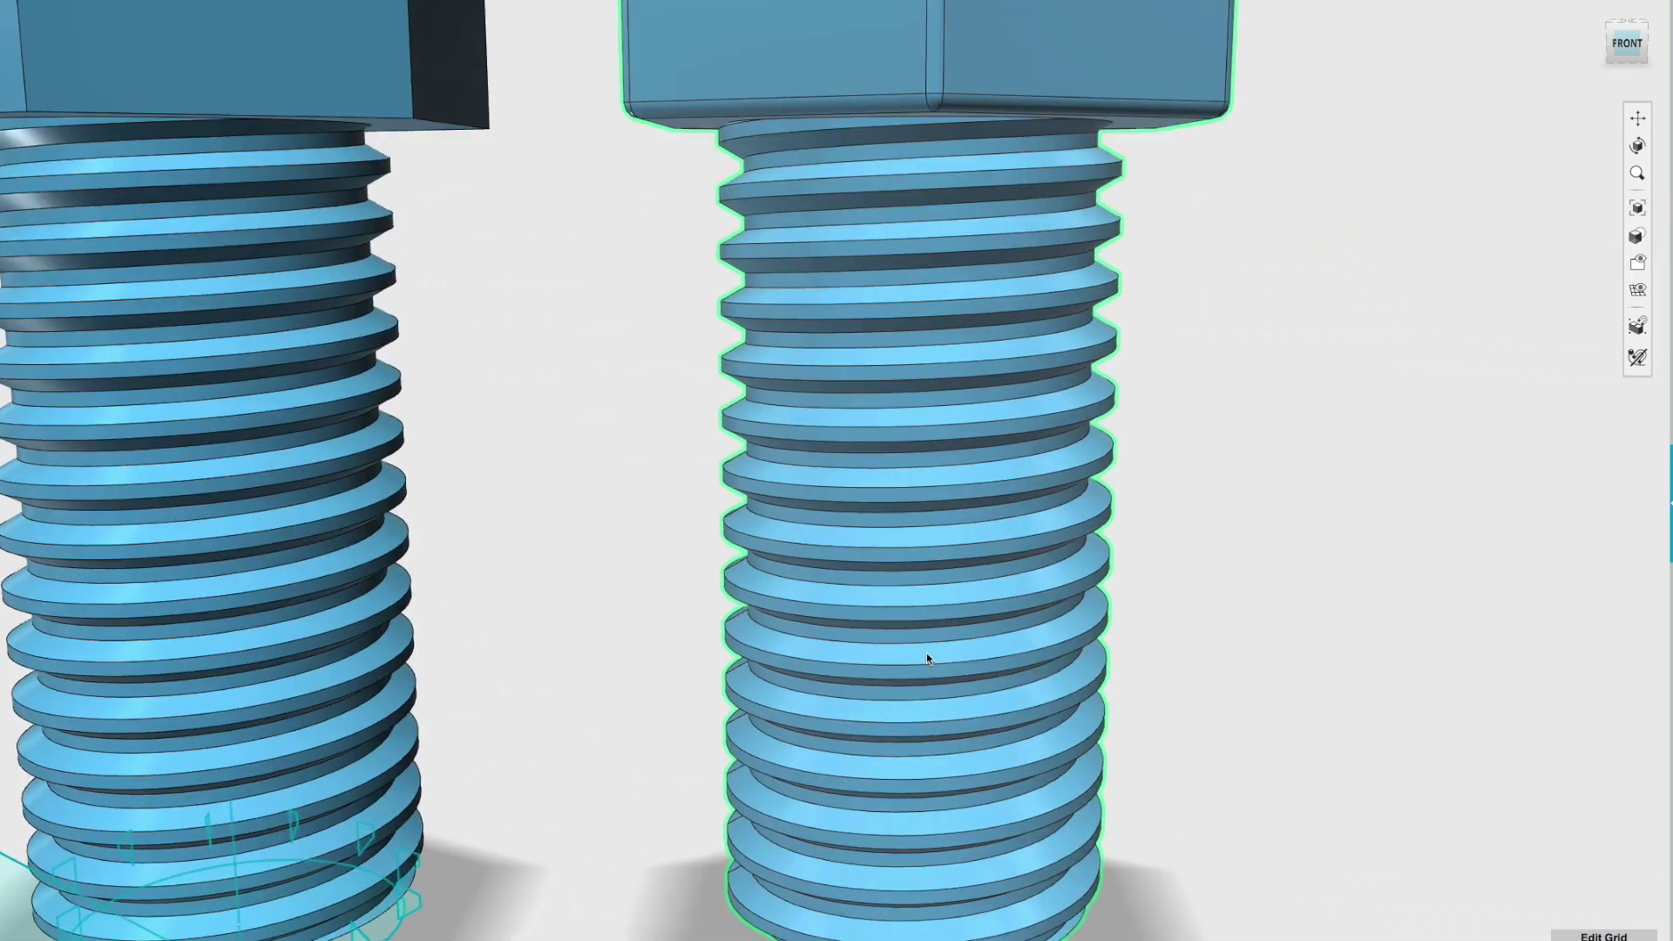
right_drag(926, 653, 933, 620)
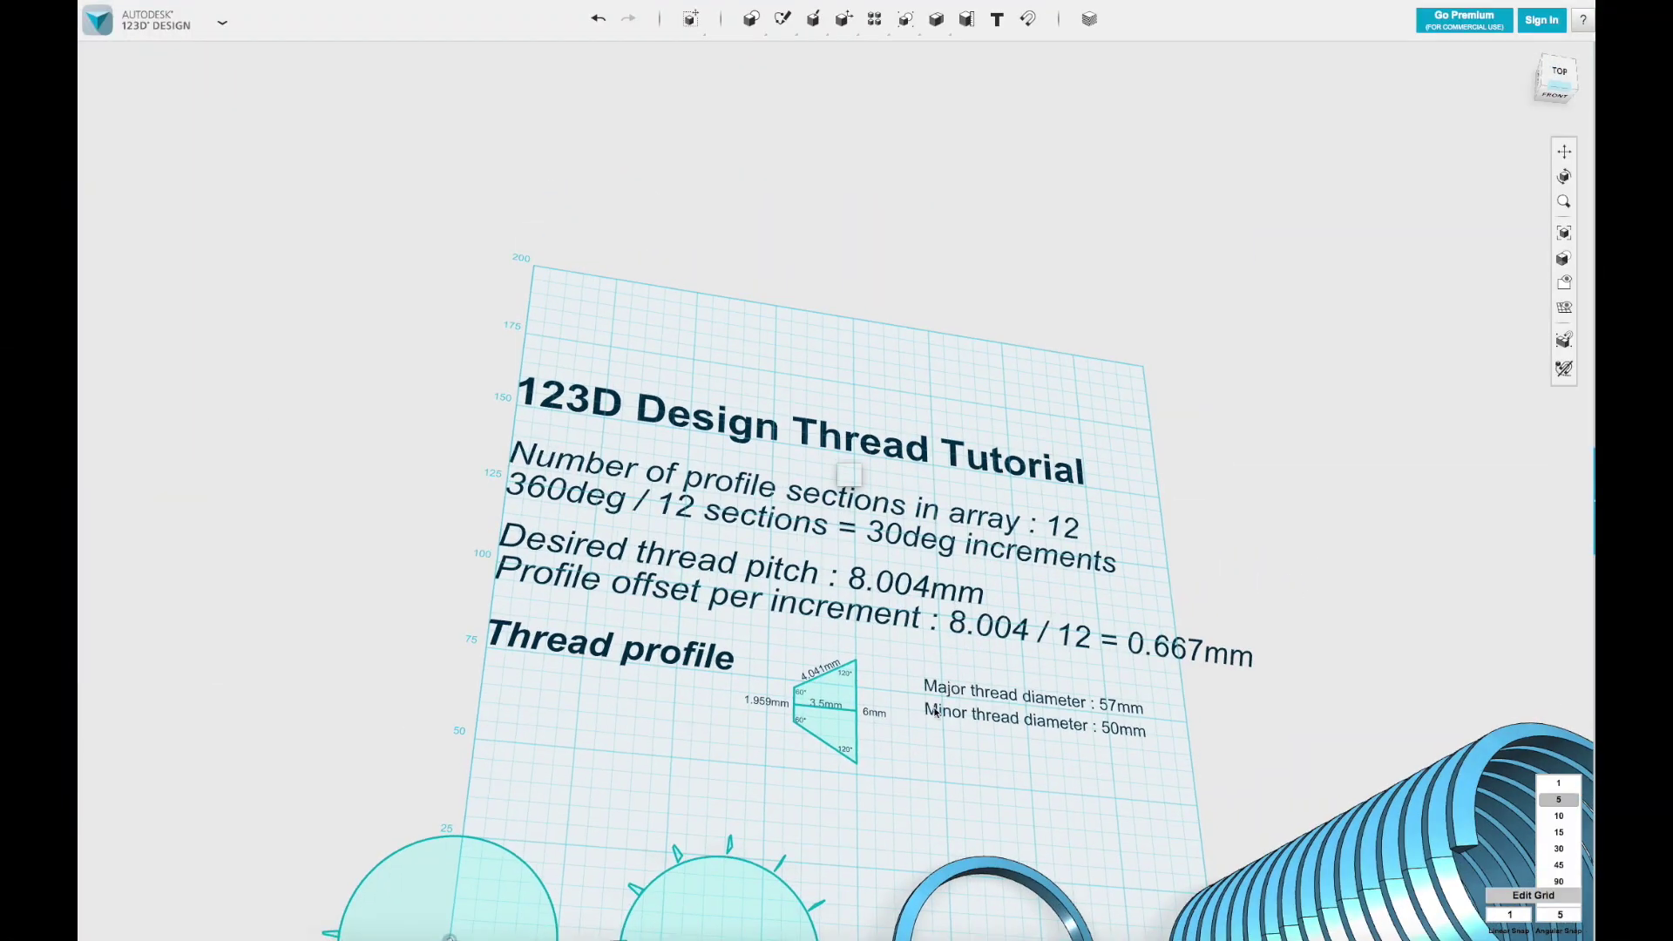
middle_drag(930, 676, 1023, 414)
right_drag(989, 480, 962, 500)
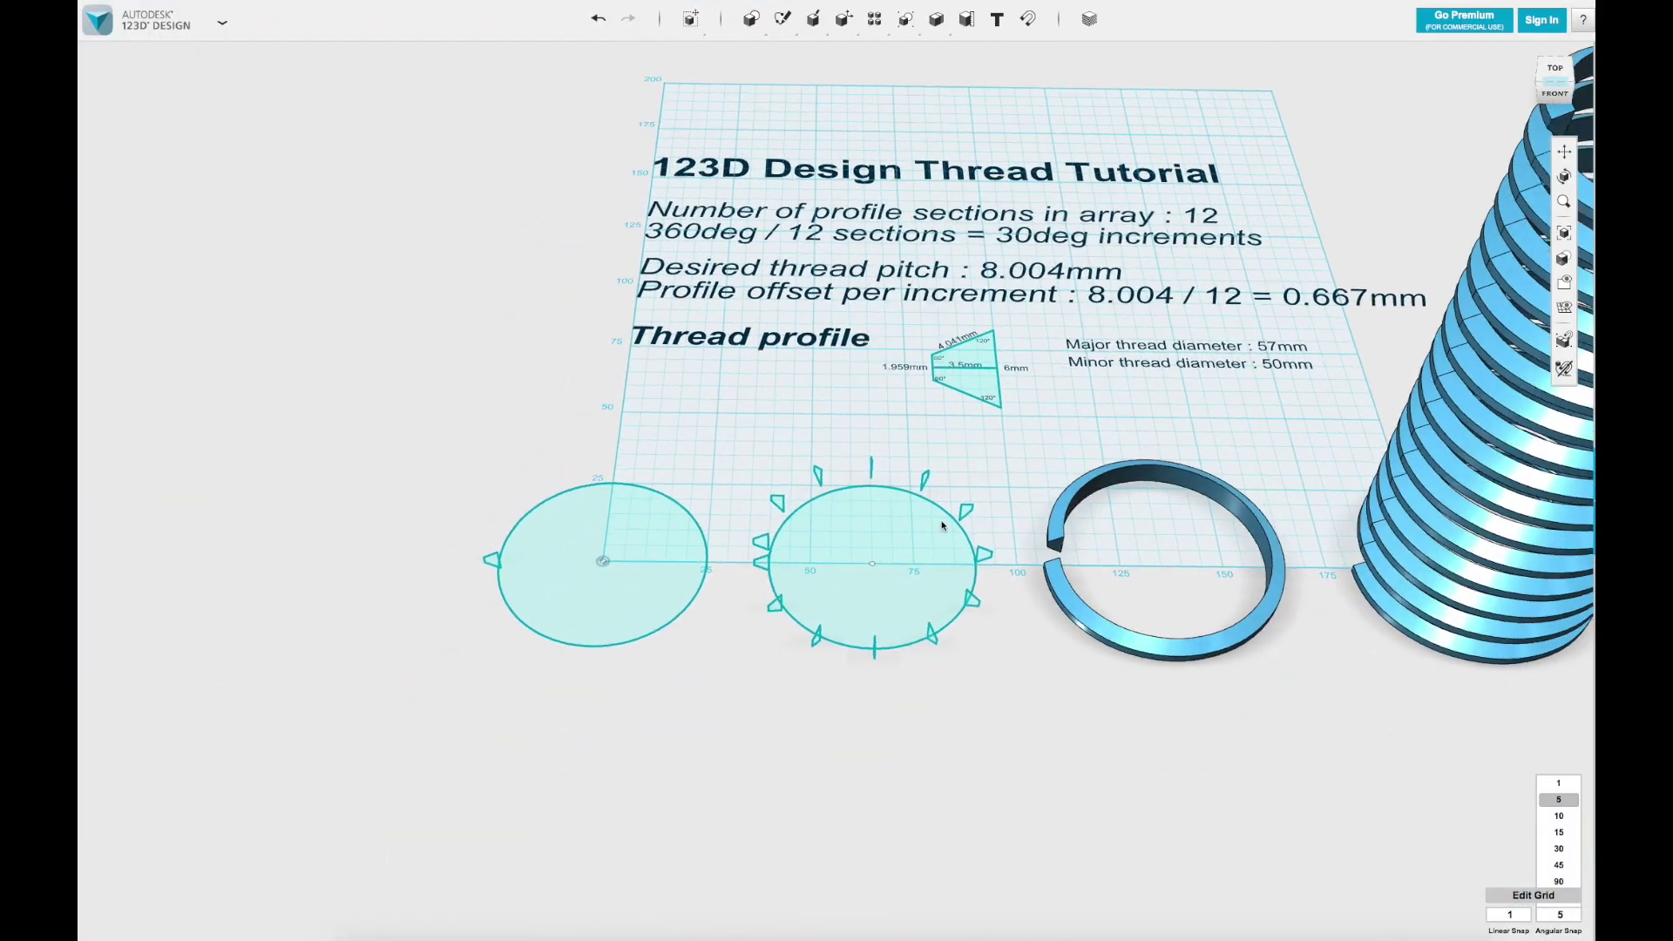
Step: Examine each construction stage in turn: profile array, single thread turn, stacked thread, hex-head bolt, chamfer profile and finished bolt
scroll(848, 599, up, 6)
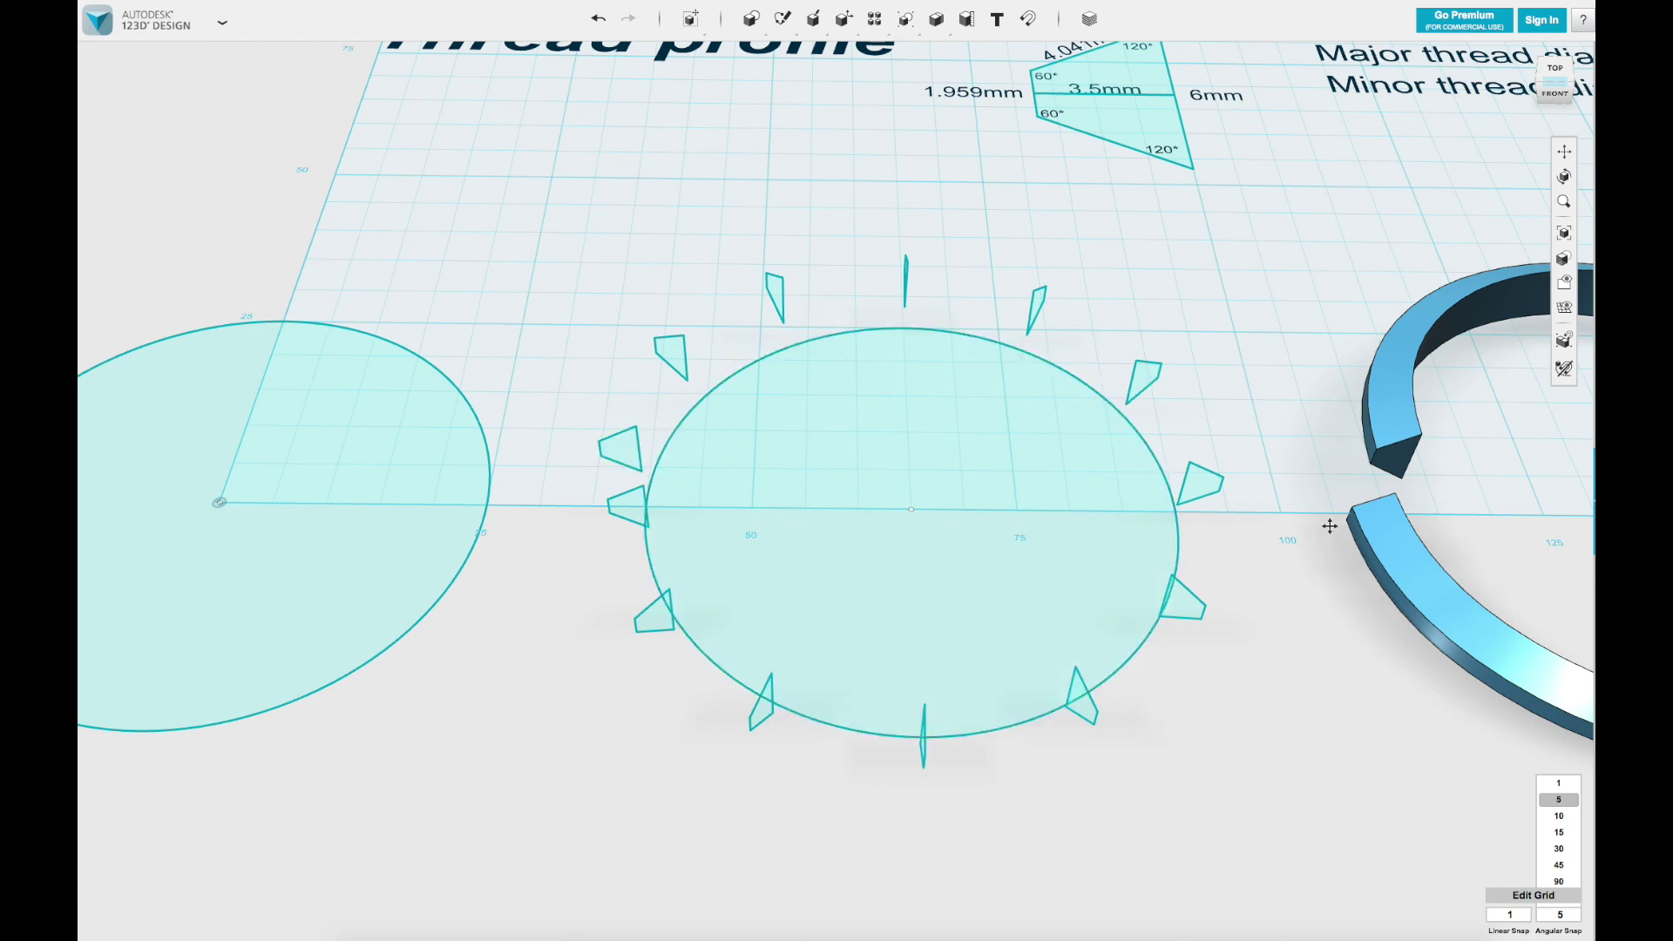
middle_drag(1331, 528, 699, 493)
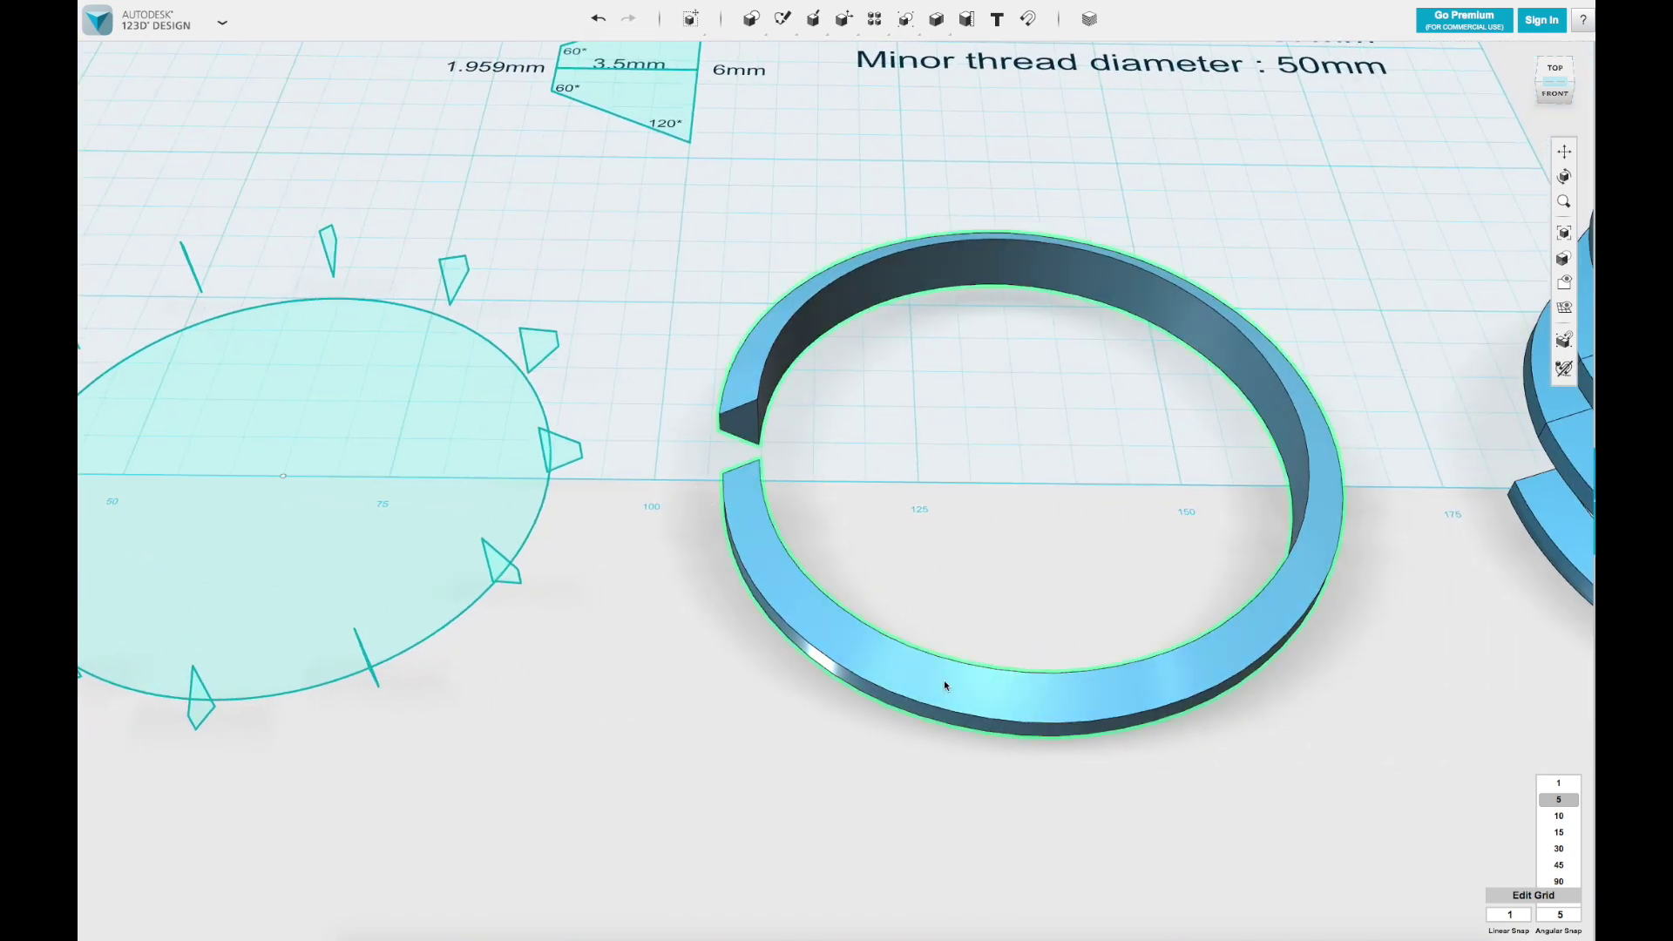
scroll(1266, 535, down, 5)
middle_drag(1385, 576, 825, 653)
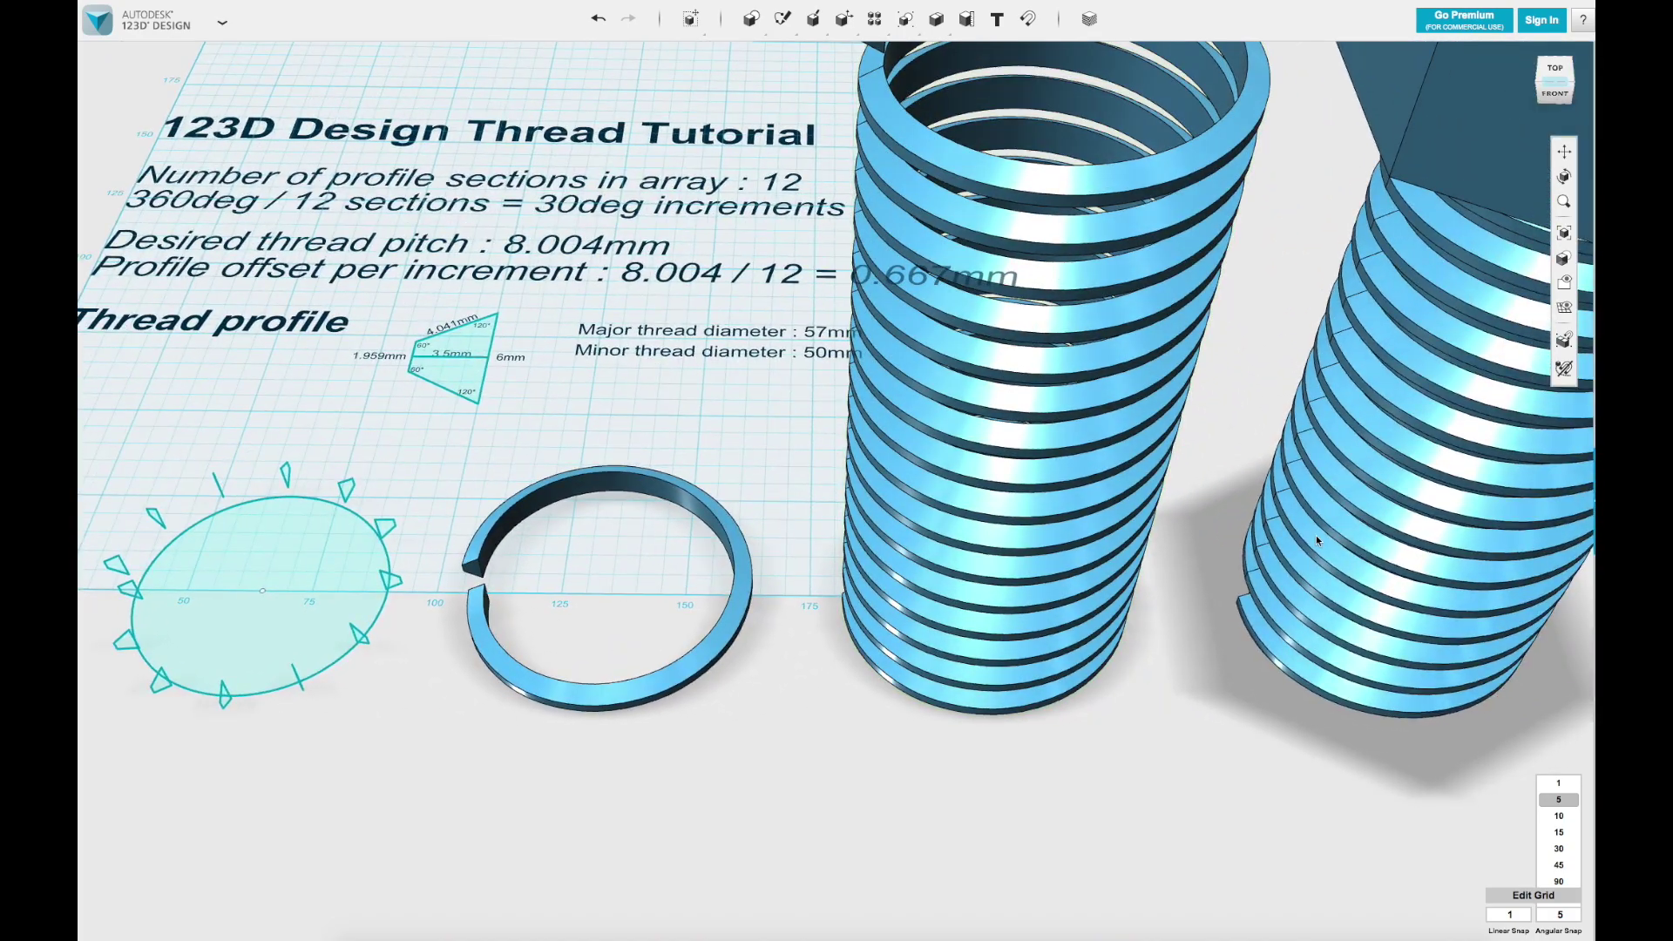
scroll(1315, 535, down, 3)
scroll(1397, 568, up, 3)
middle_drag(1398, 567, 1058, 644)
right_drag(1058, 644, 1065, 556)
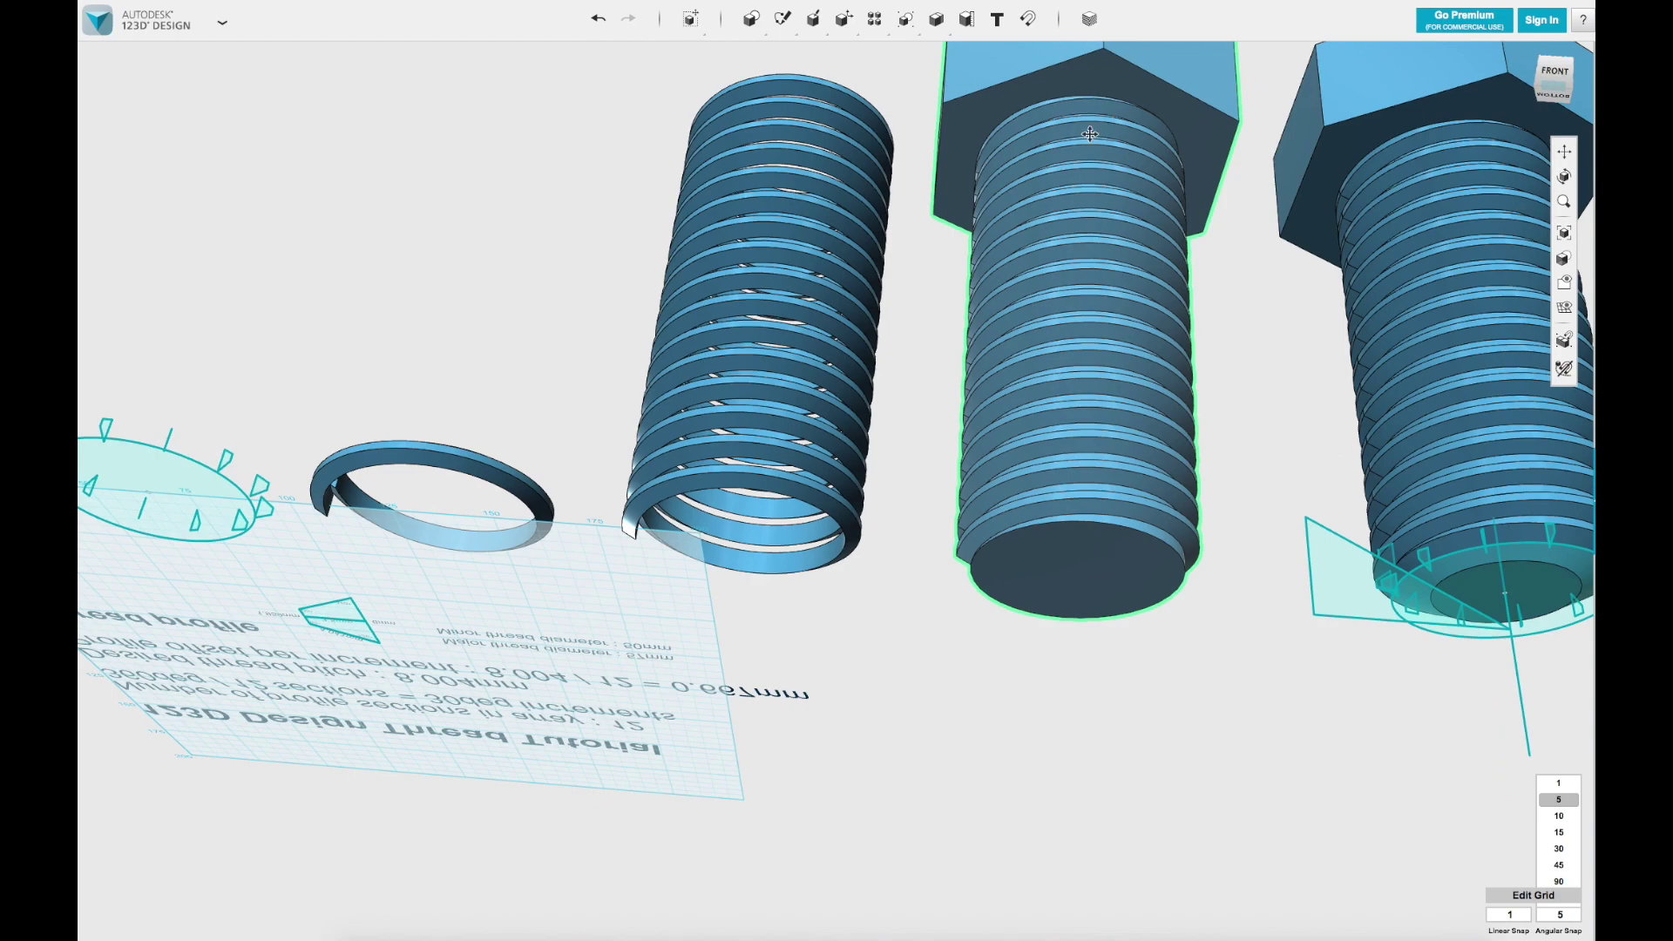
right_drag(1089, 133, 1063, 371)
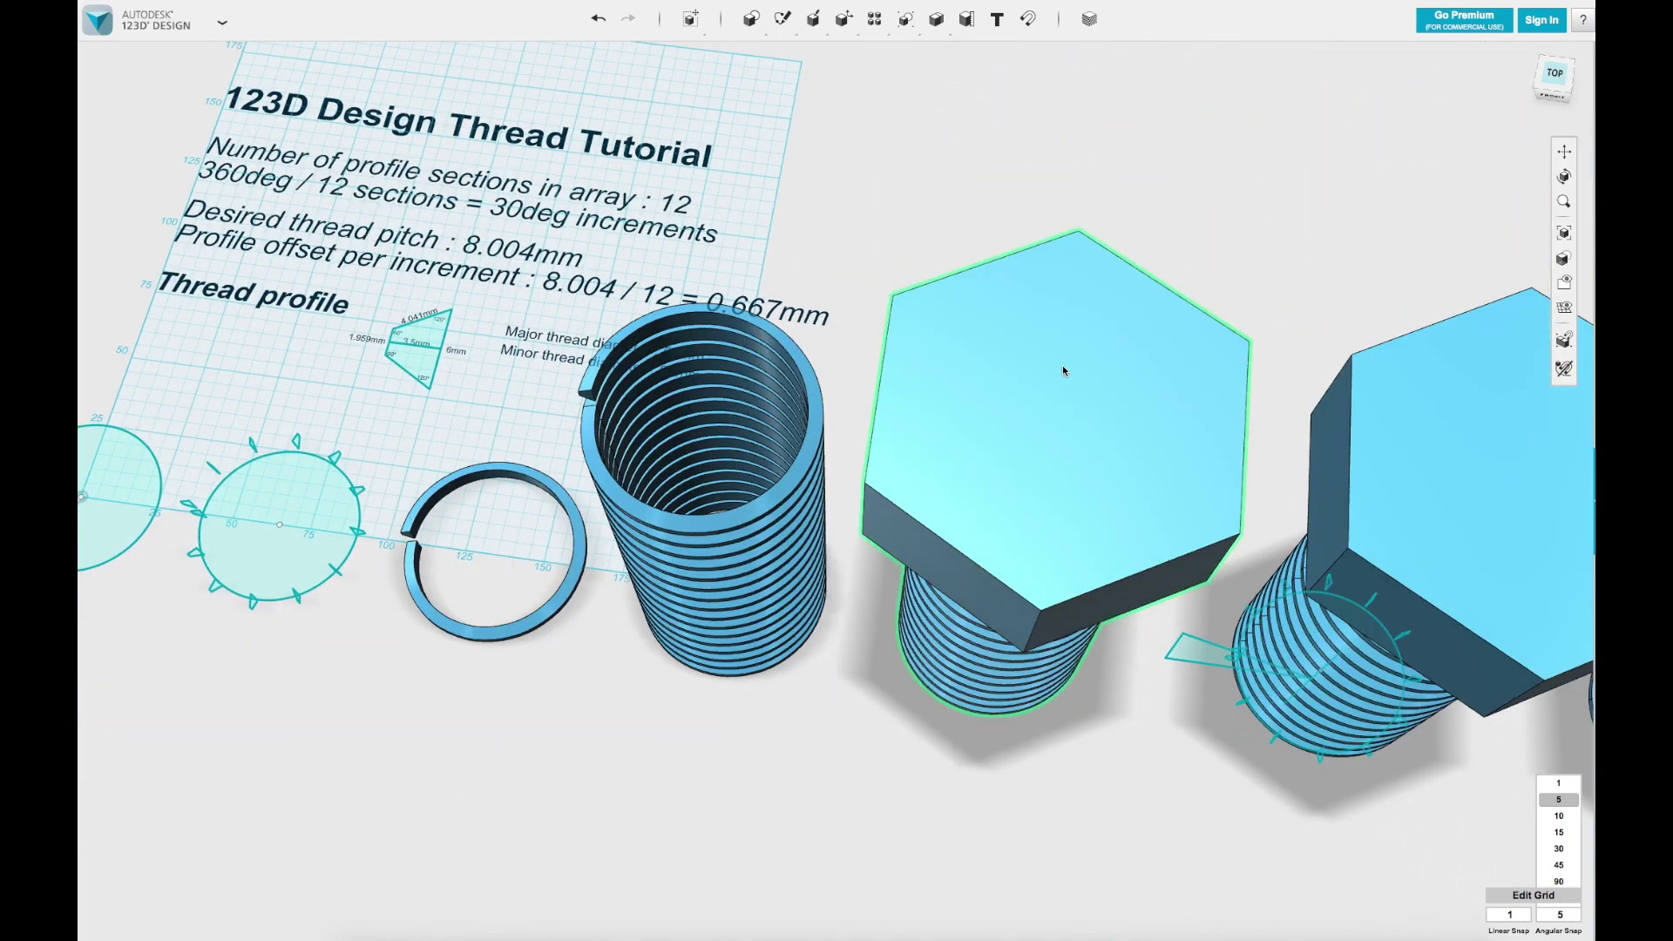
middle_drag(1062, 436, 748, 390)
right_drag(1225, 616, 937, 734)
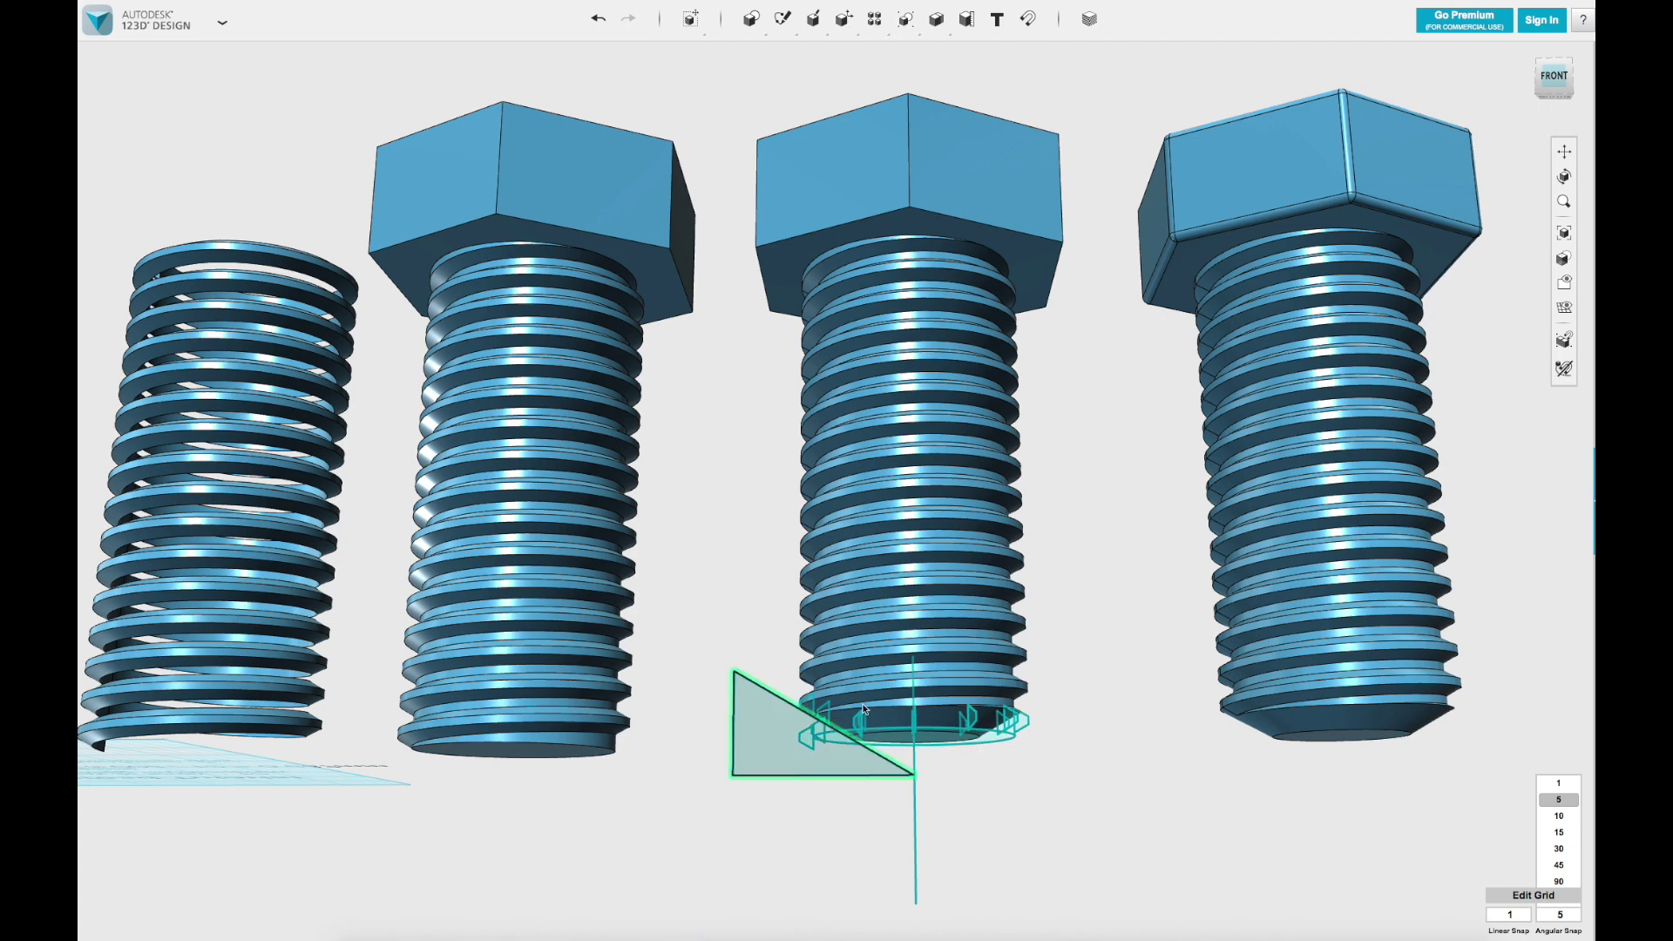
mouse_move(1382, 720)
right_down()
mouse_move(1389, 692)
mouse_move(1274, 686)
right_up()
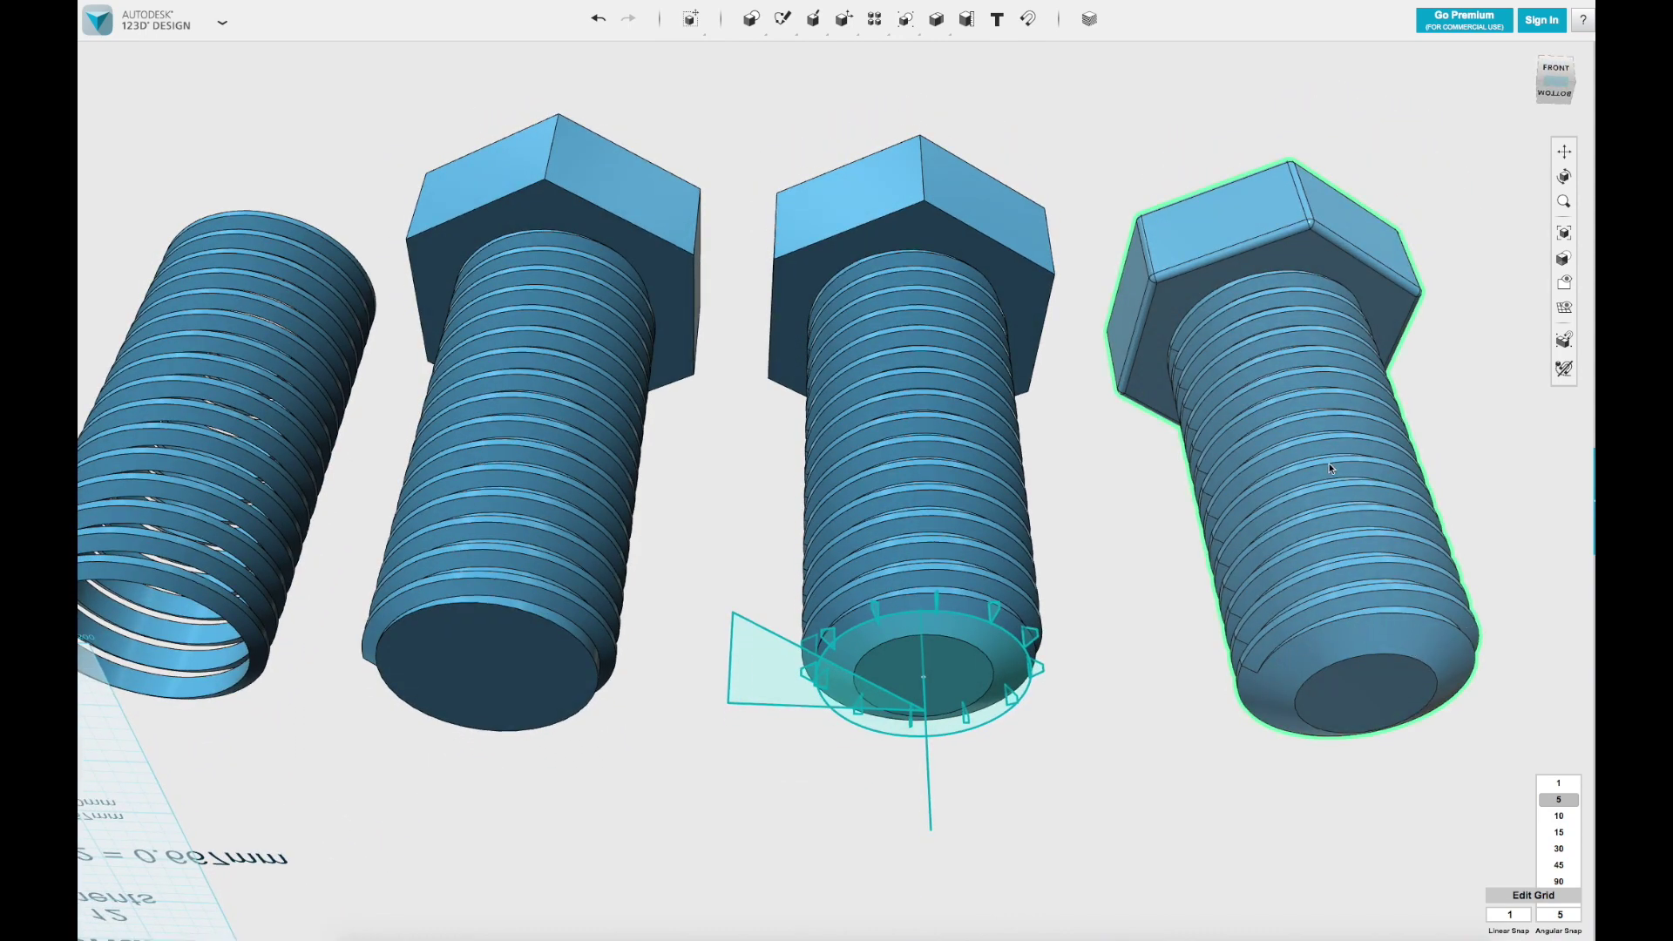
Step: Read the tutorial notes on section count, angular increment, pitch, offset per increment, thread profile dimensions and thread diameters
scroll(1133, 488, down, 5)
middle_drag(784, 614, 1370, 623)
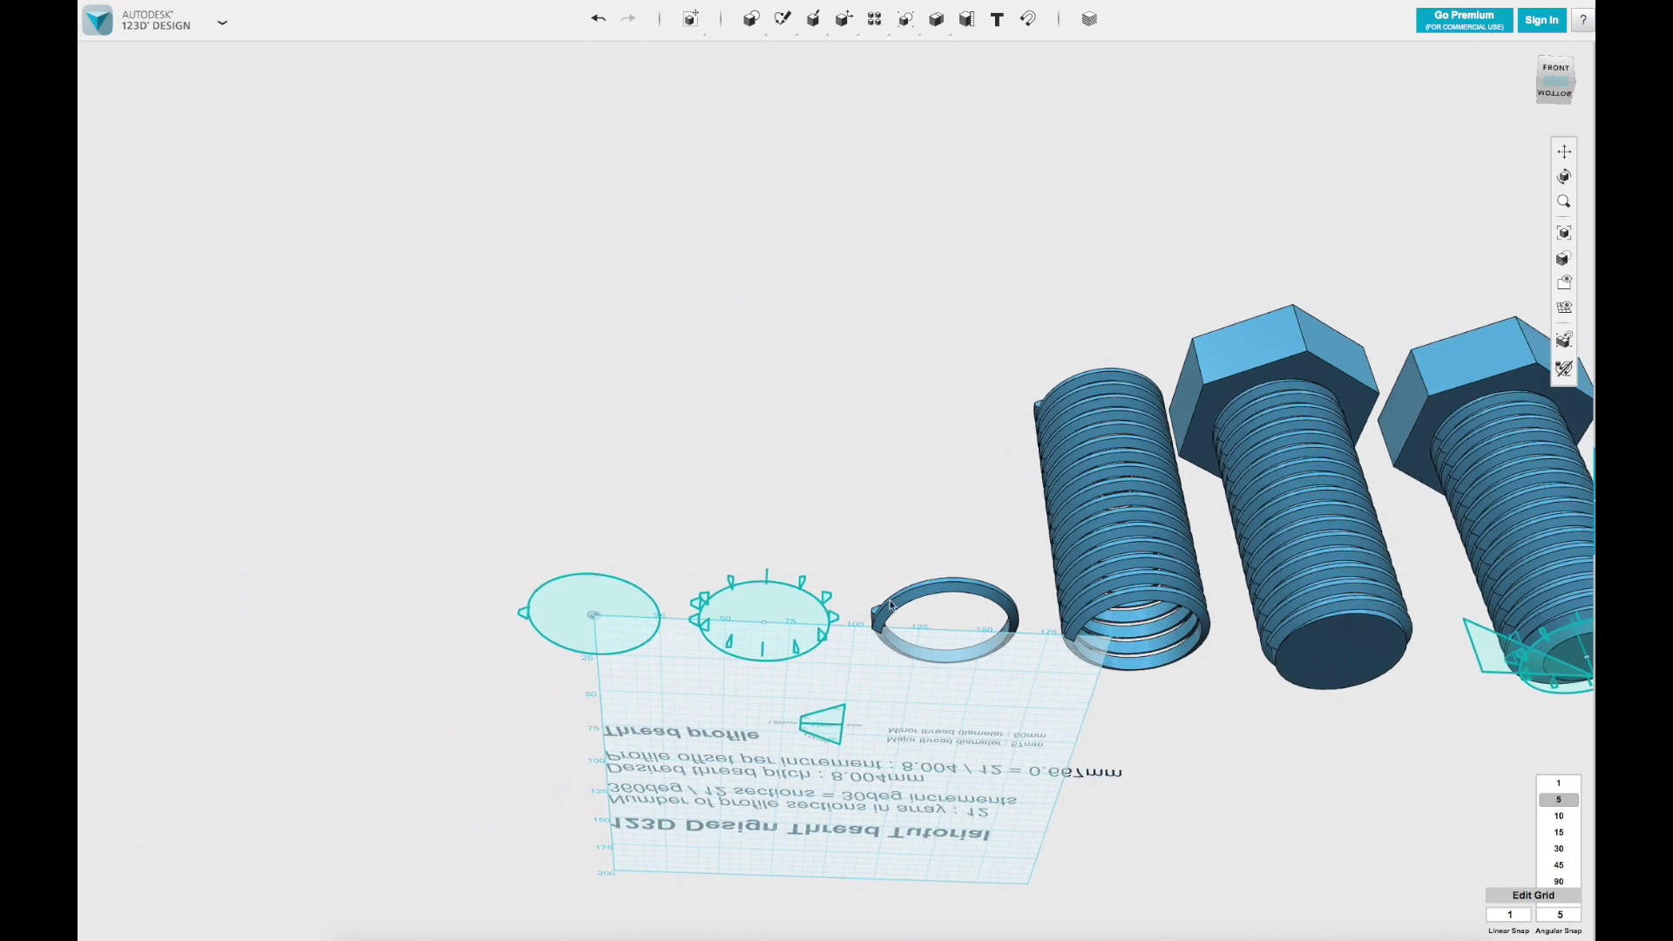
right_drag(827, 623, 817, 705)
scroll(805, 620, up, 5)
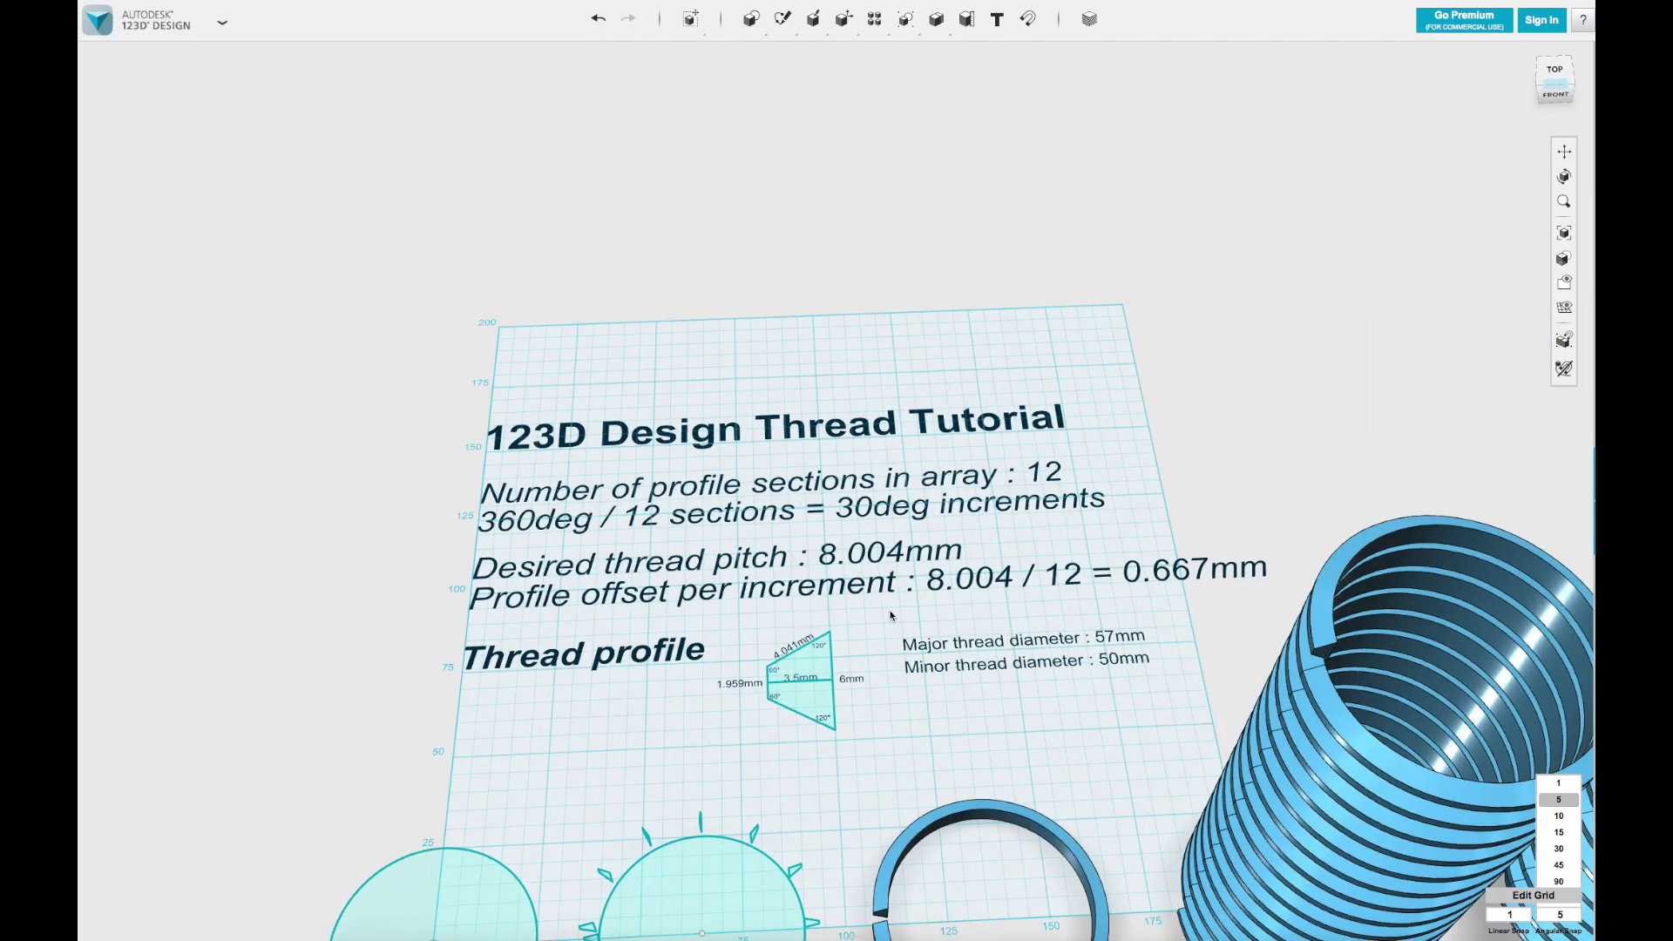
mouse_move(902, 610)
right_down()
mouse_move(906, 578)
mouse_move(902, 617)
right_up()
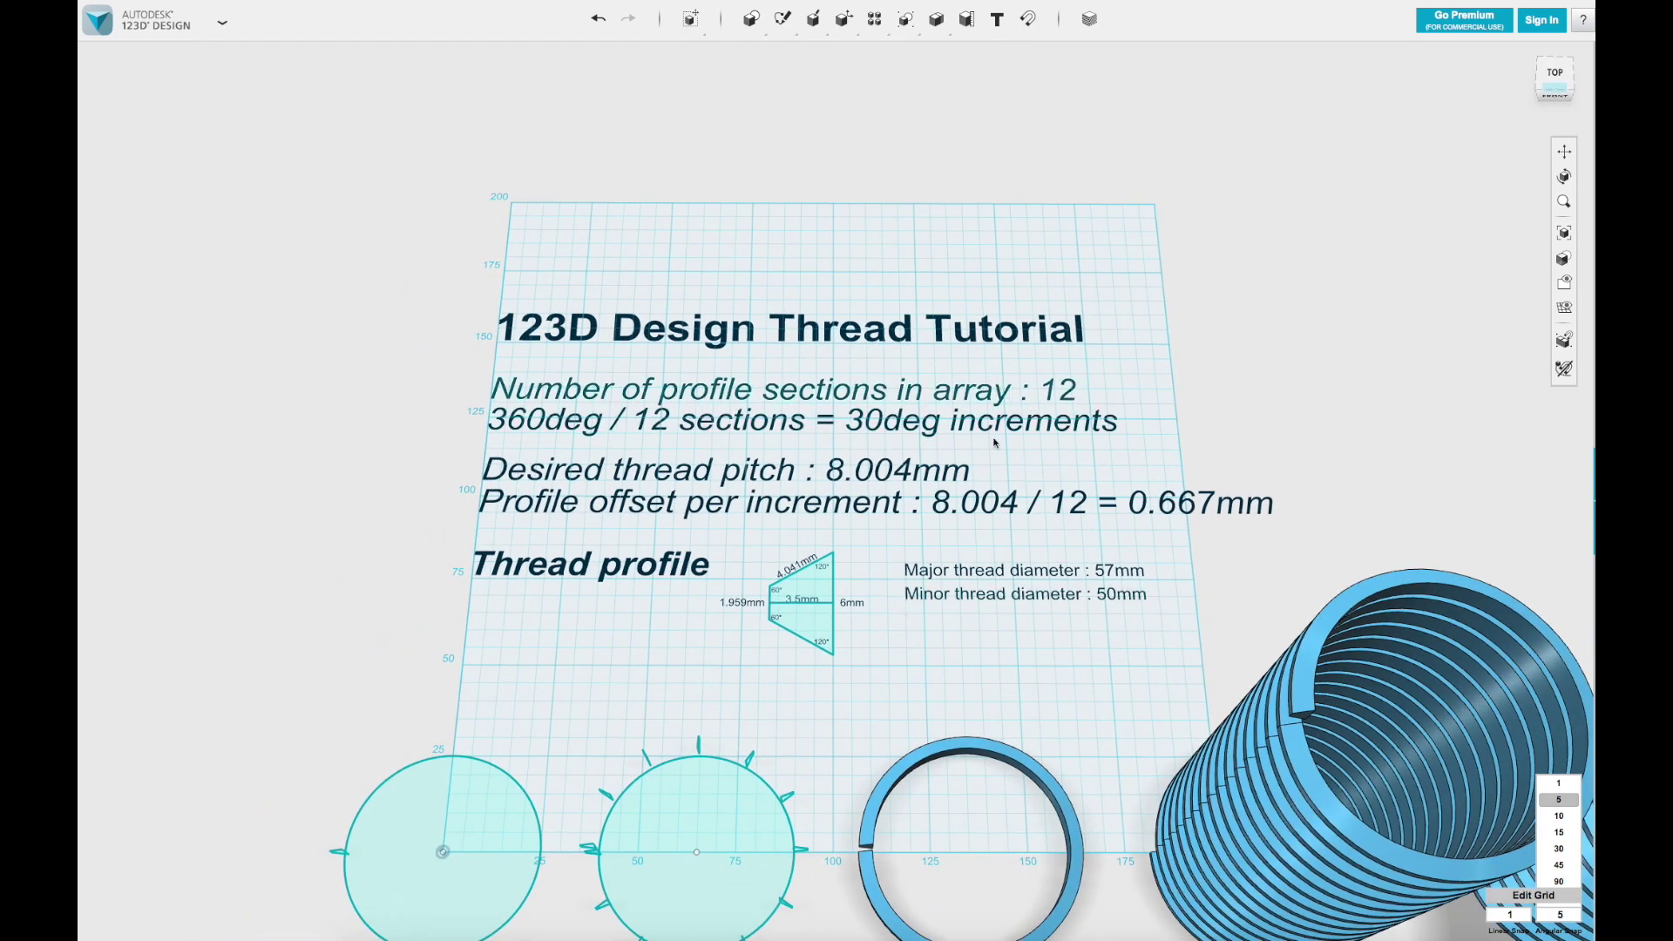
middle_drag(947, 484, 956, 420)
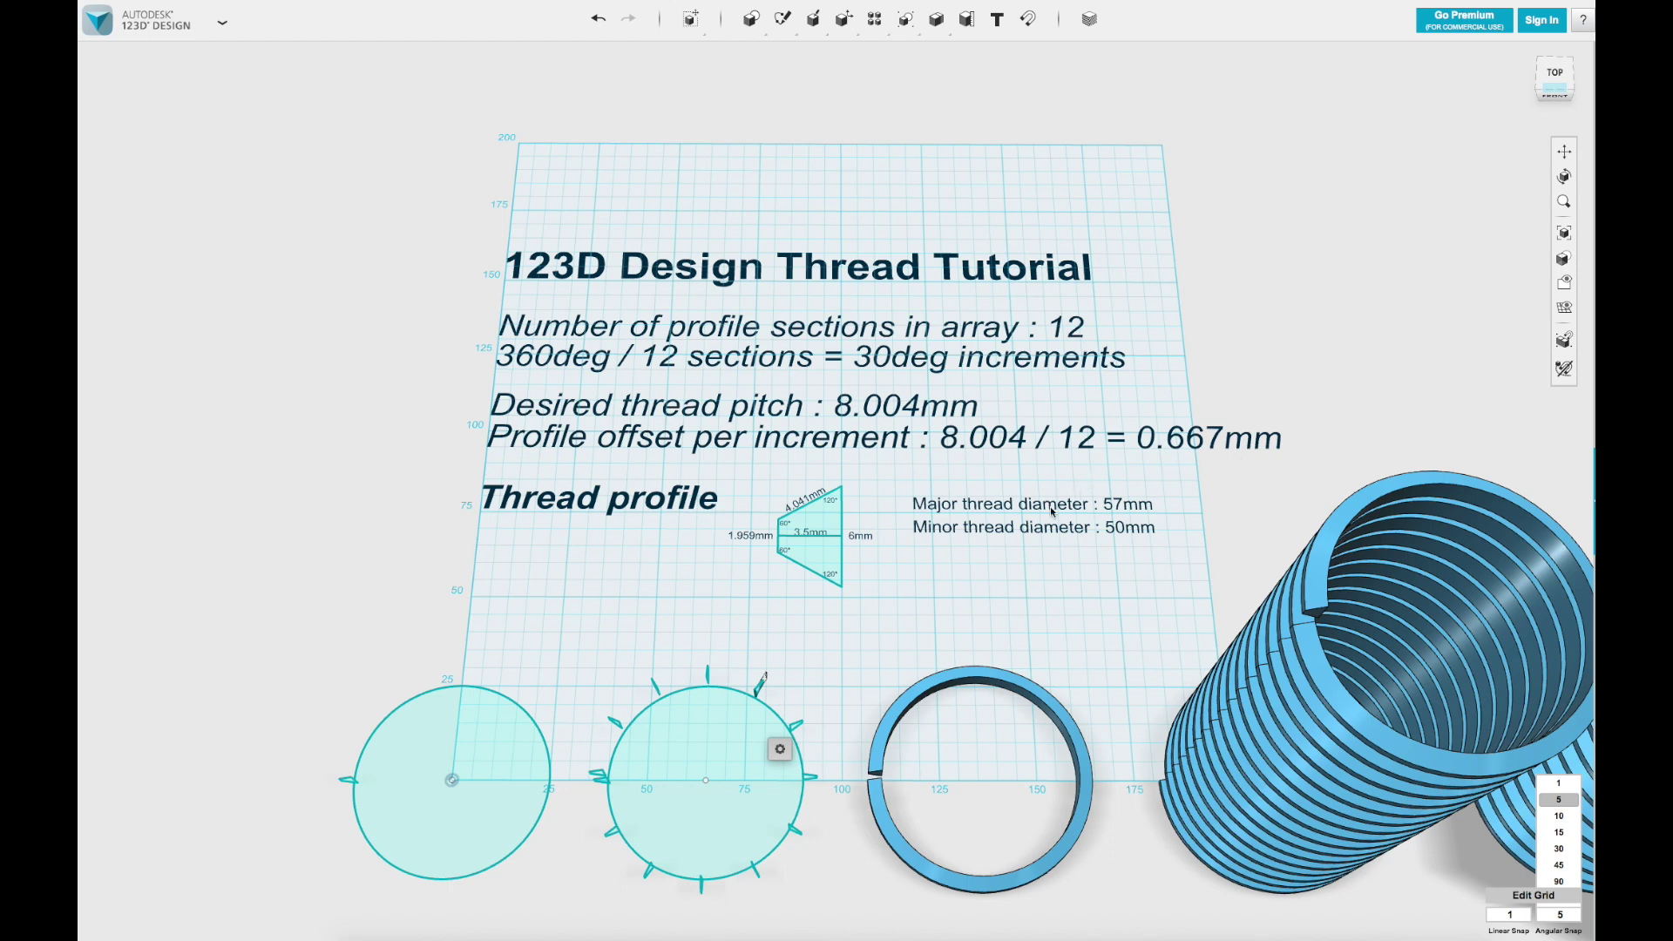
scroll(824, 566, up, 5)
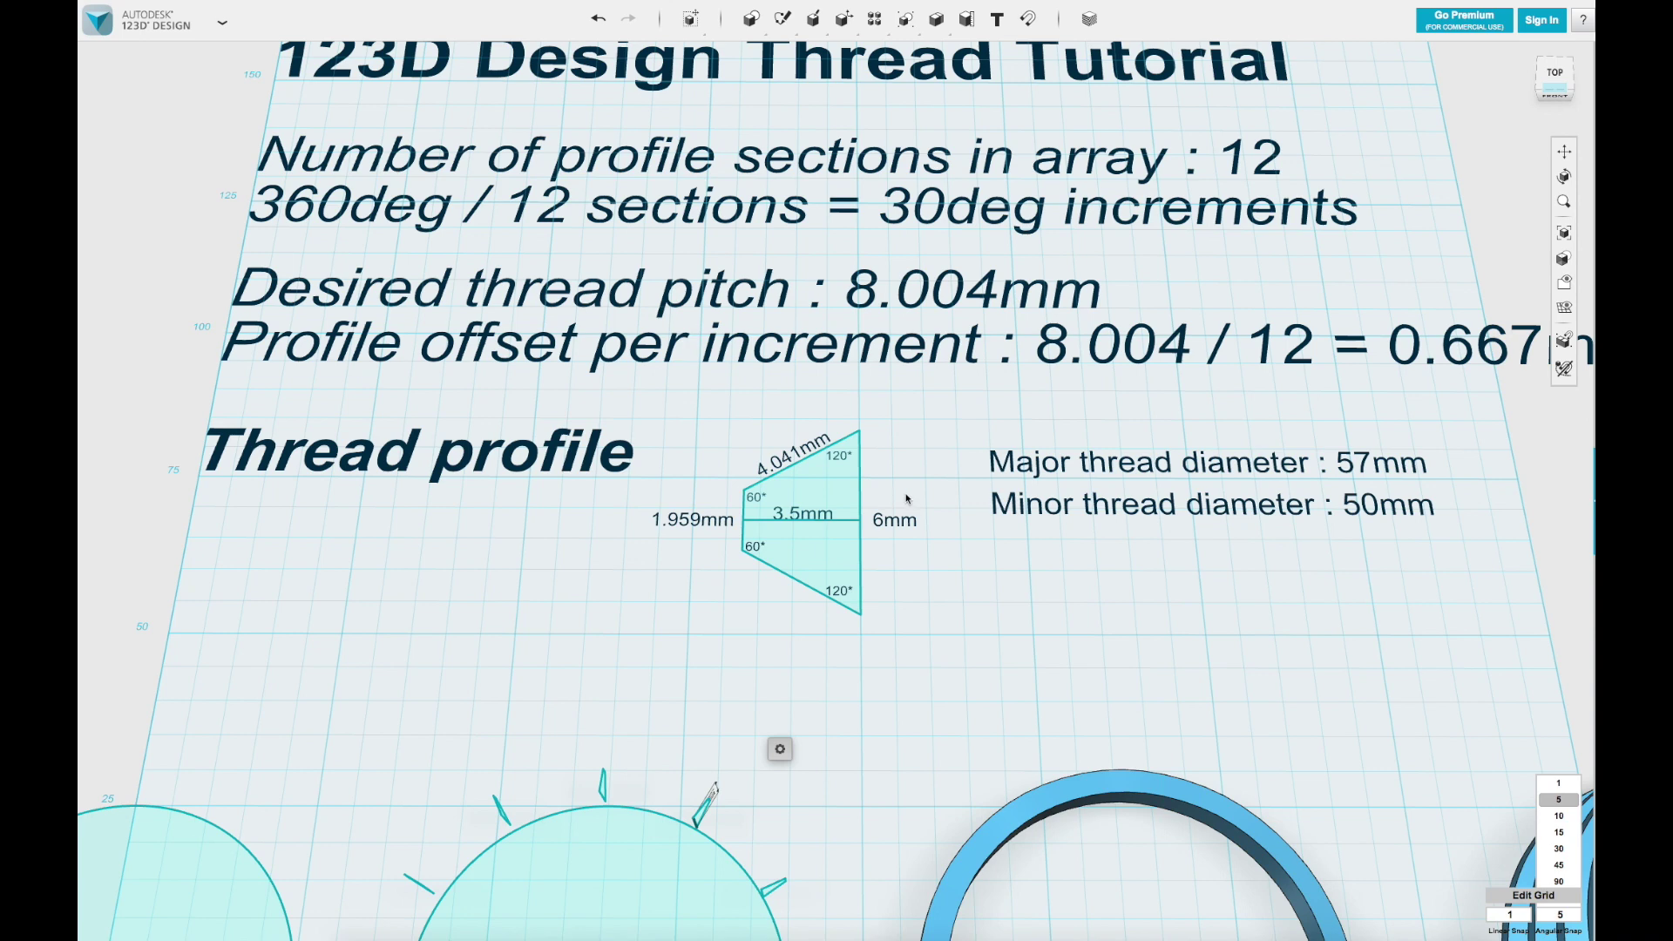
middle_drag(939, 487, 192, 464)
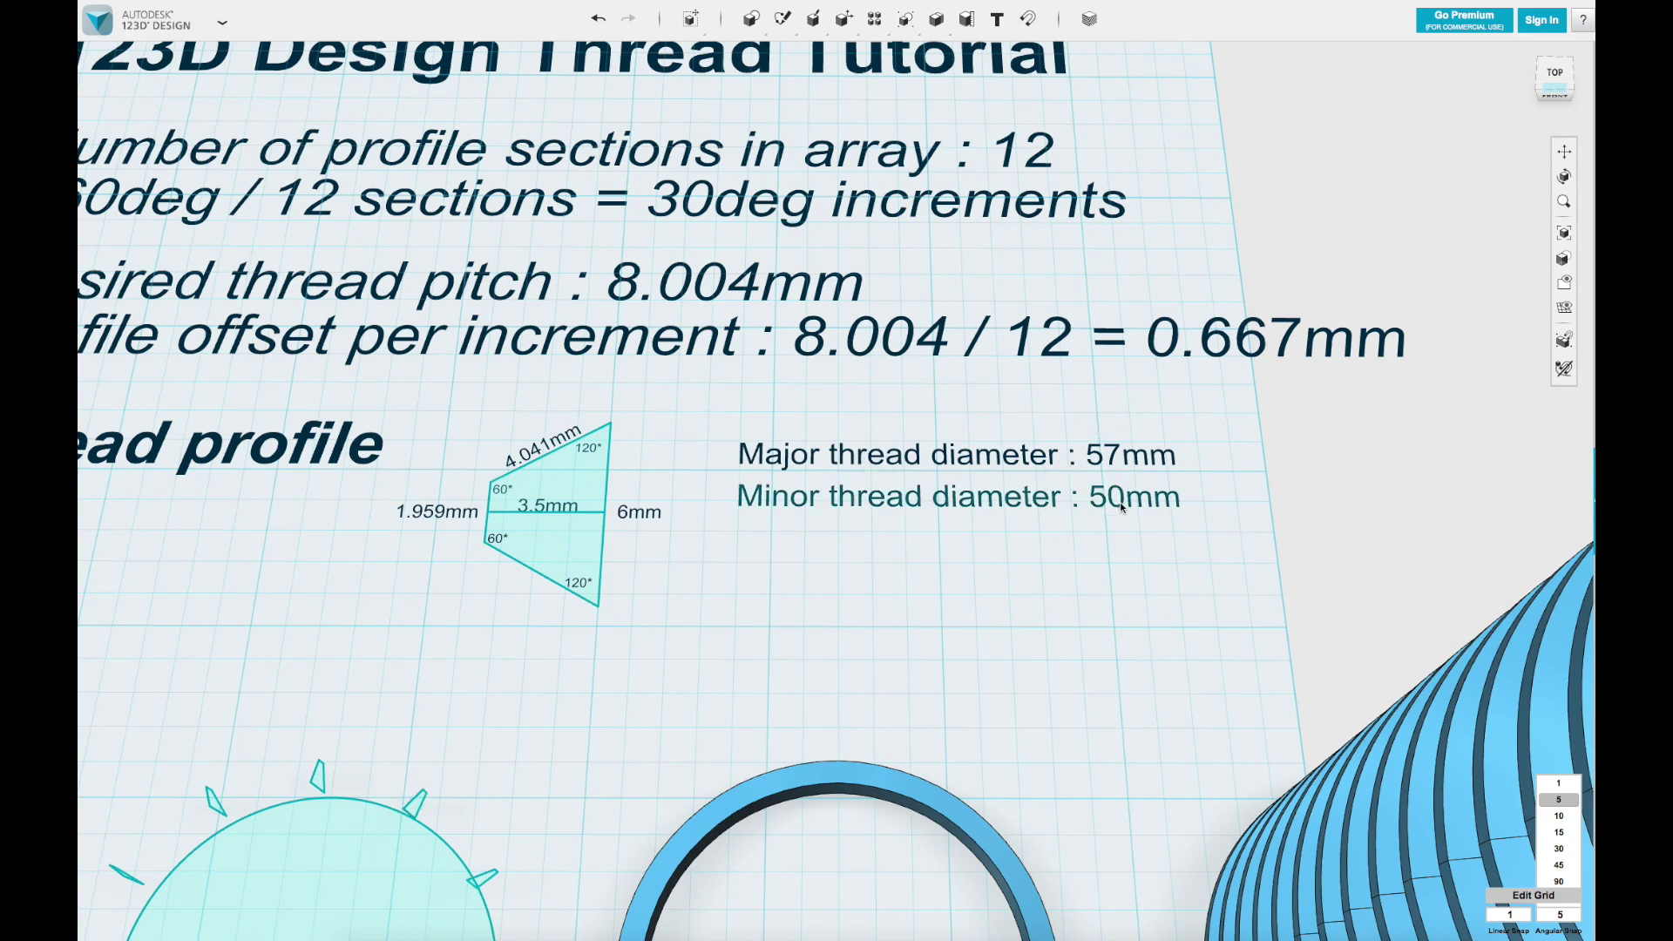
Step: Examine the base circle at the origin and the upright thread profile on its edge from several angles
scroll(769, 639, down, 3)
middle_drag(627, 627, 1315, 277)
mouse_move(750, 665)
middle_down()
mouse_move(1061, 549)
mouse_move(1095, 584)
middle_up()
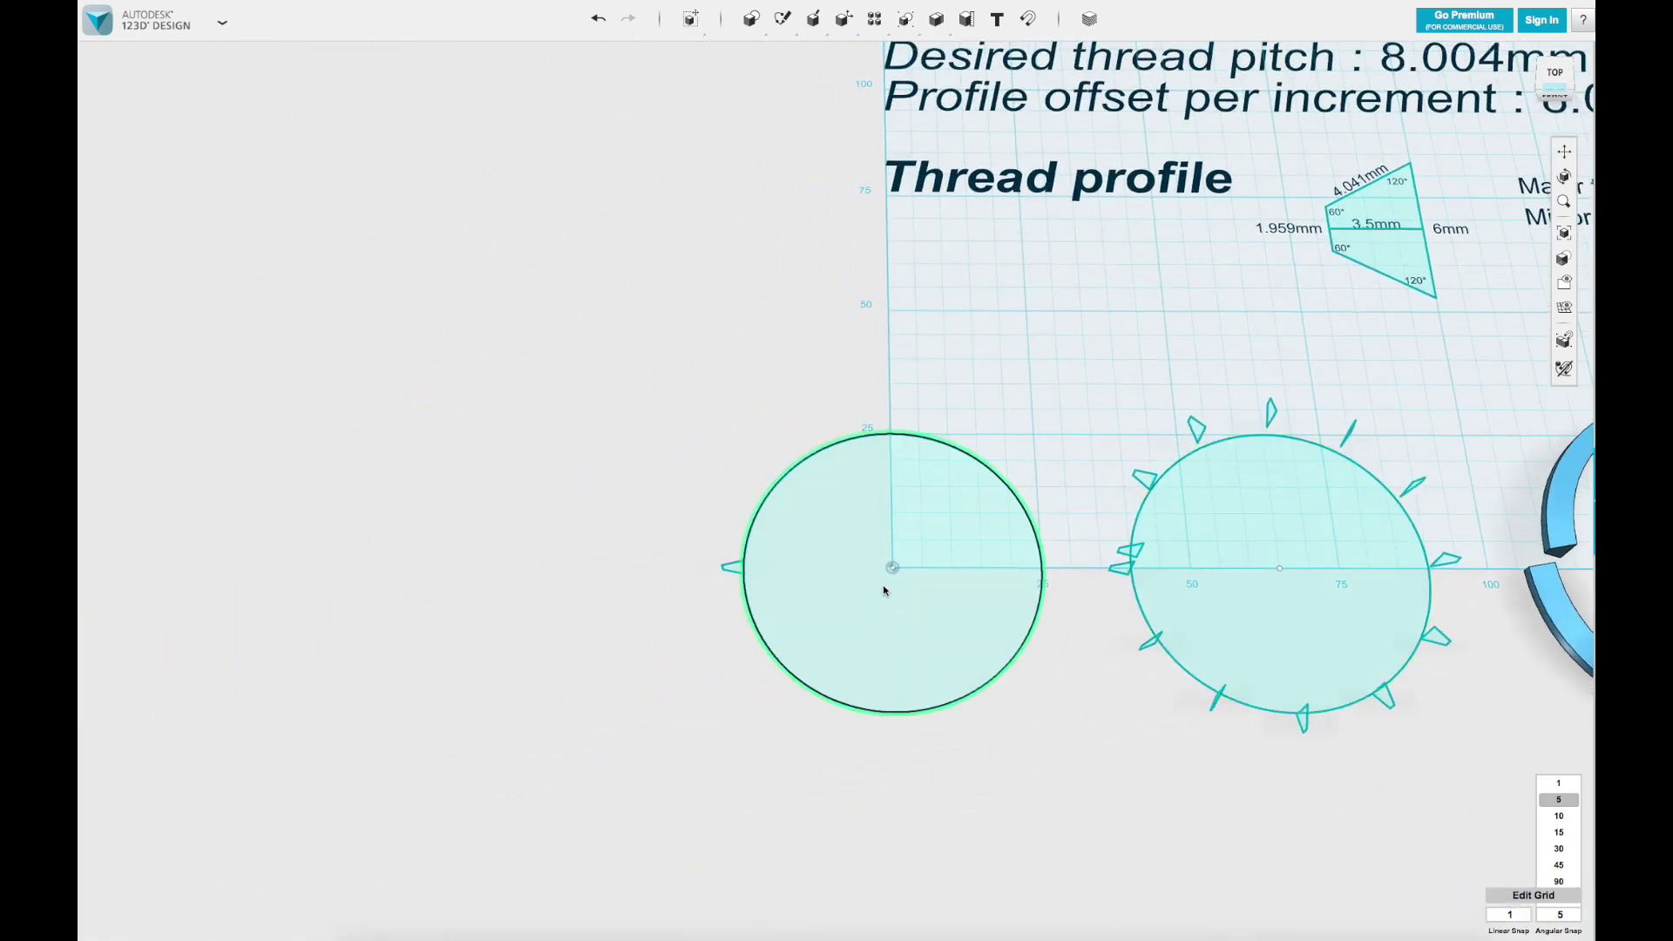
scroll(882, 590, up, 3)
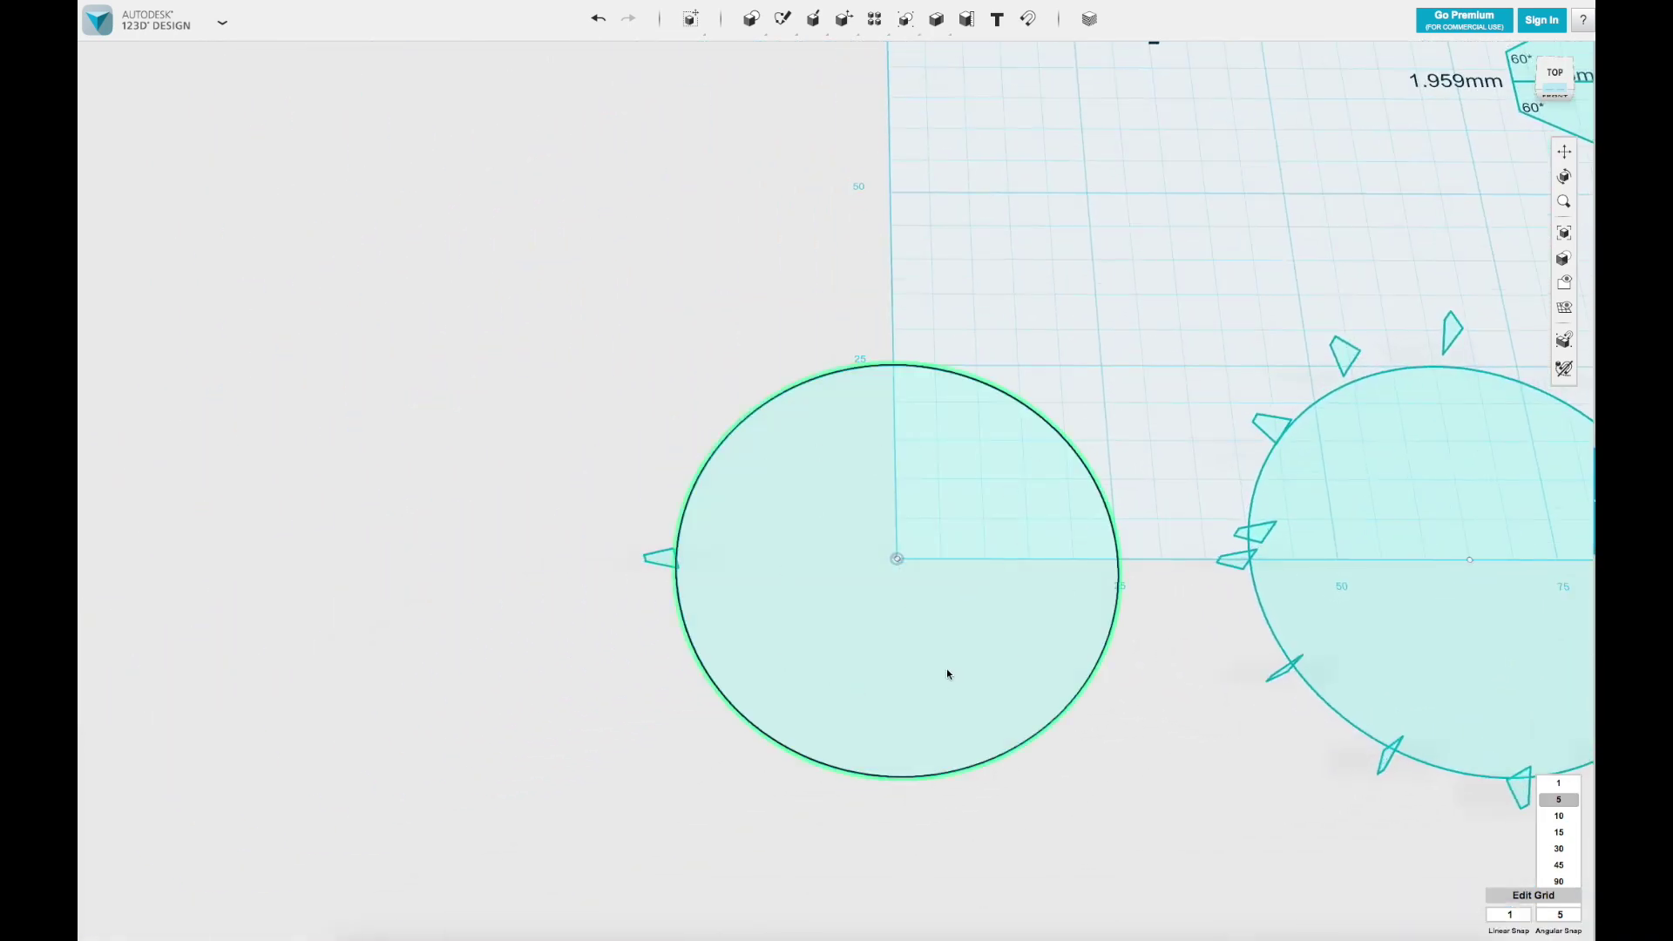
right_drag(785, 557, 784, 548)
middle_drag(752, 664, 908, 527)
scroll(797, 549, up, 3)
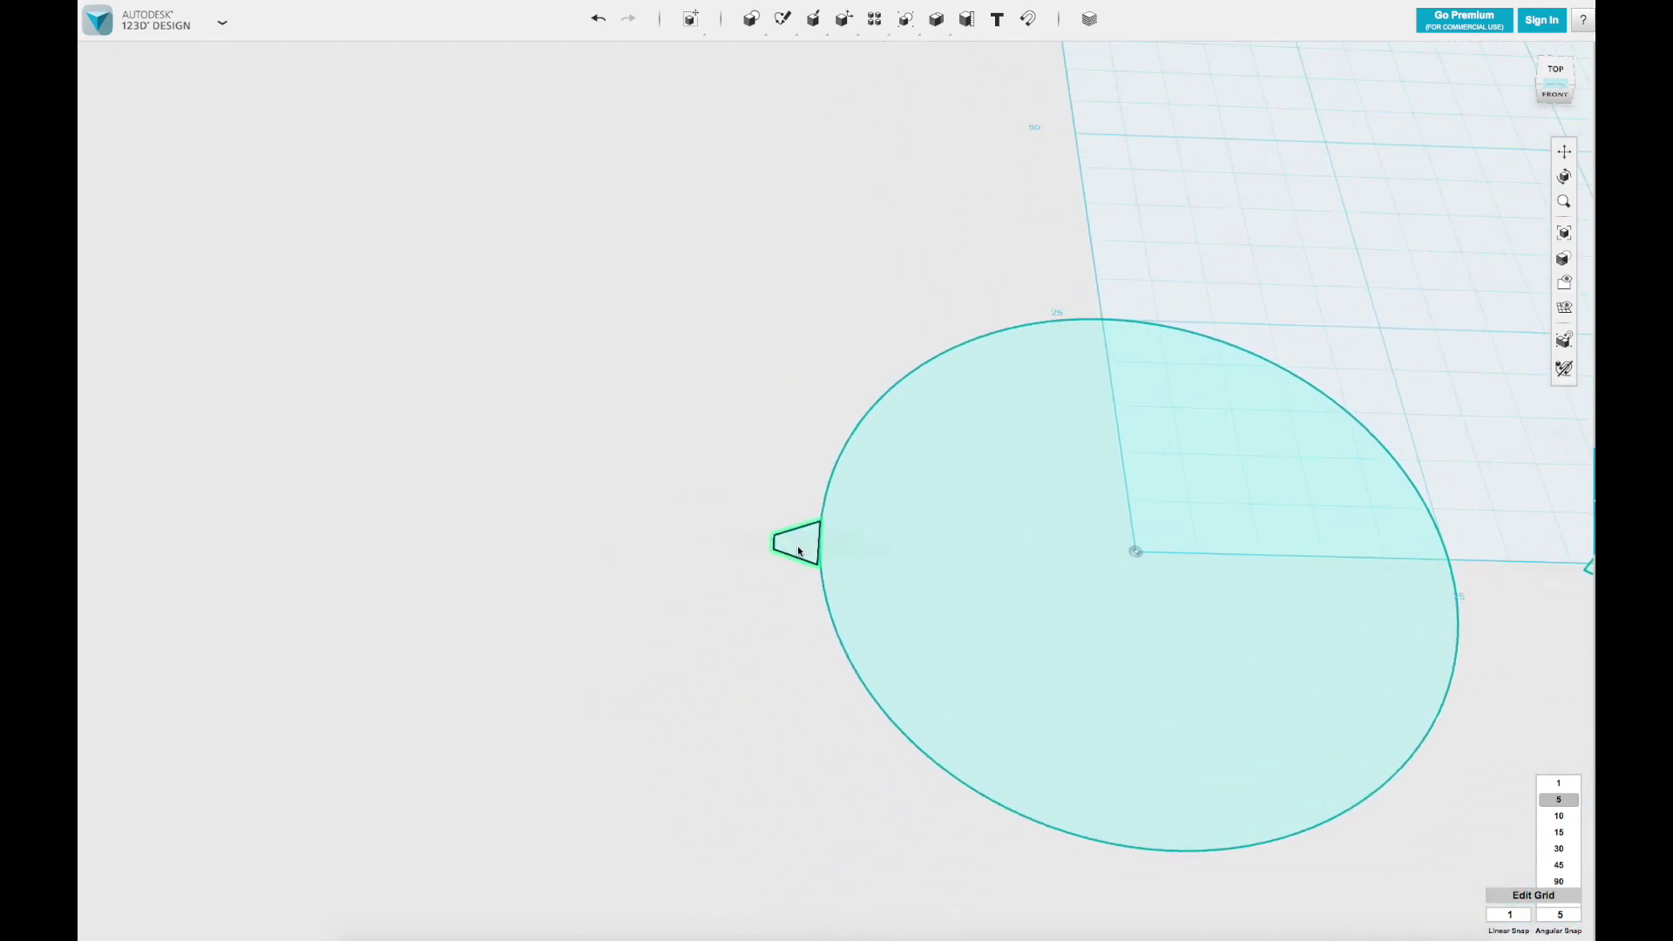
click(801, 548)
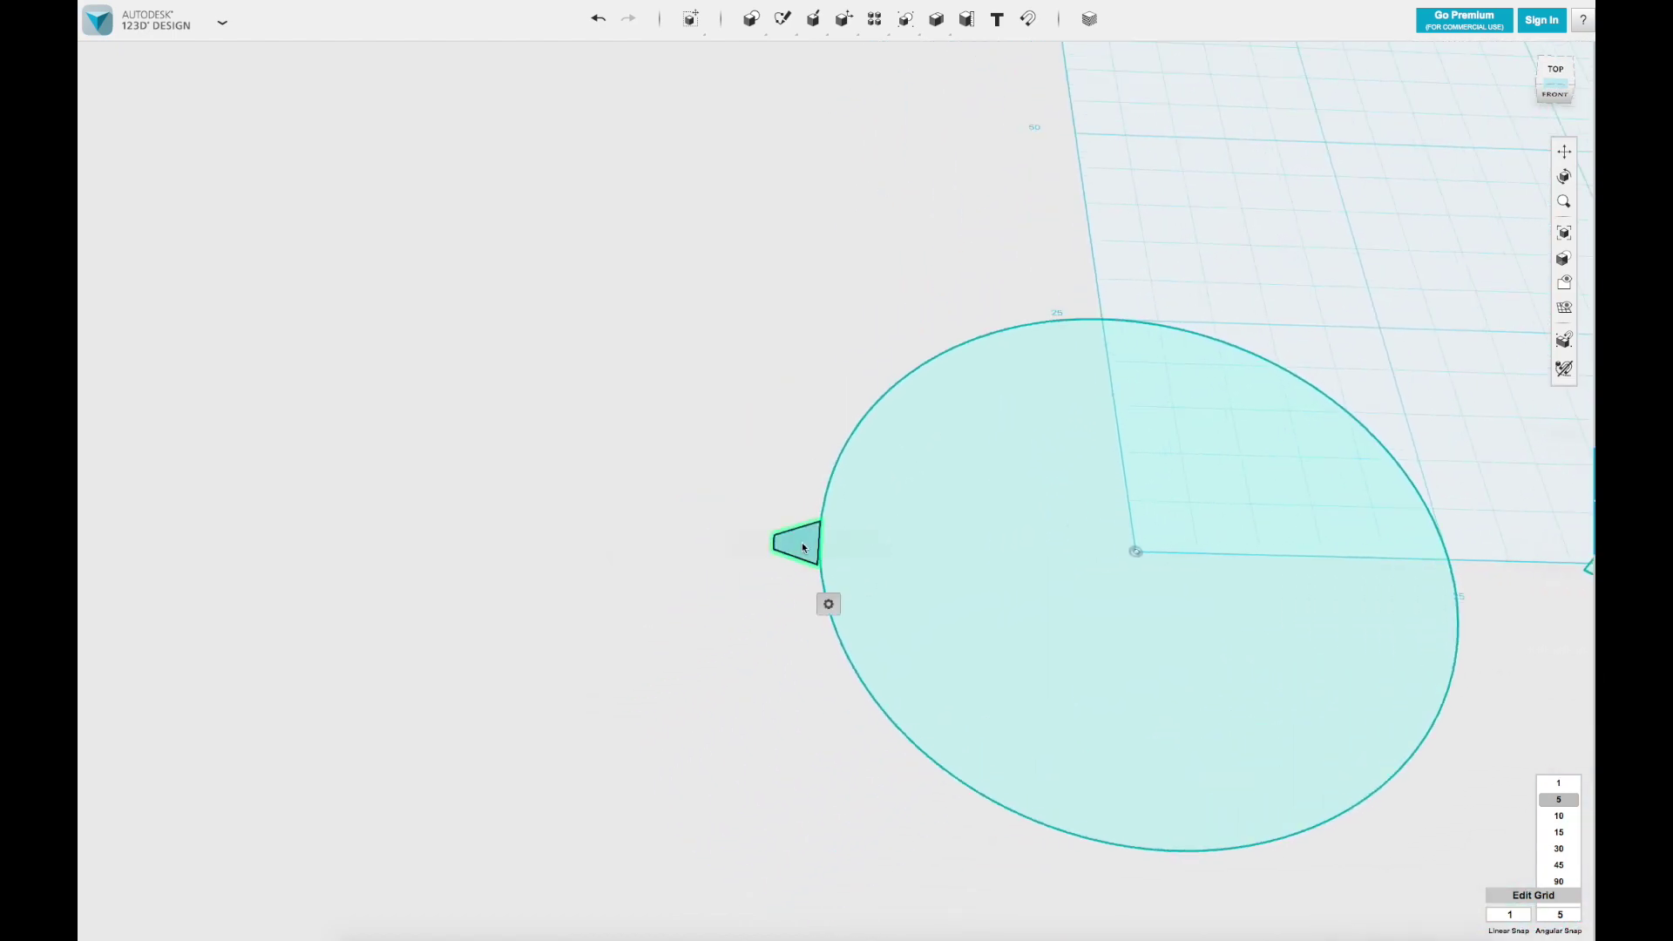
right_drag(801, 549, 944, 698)
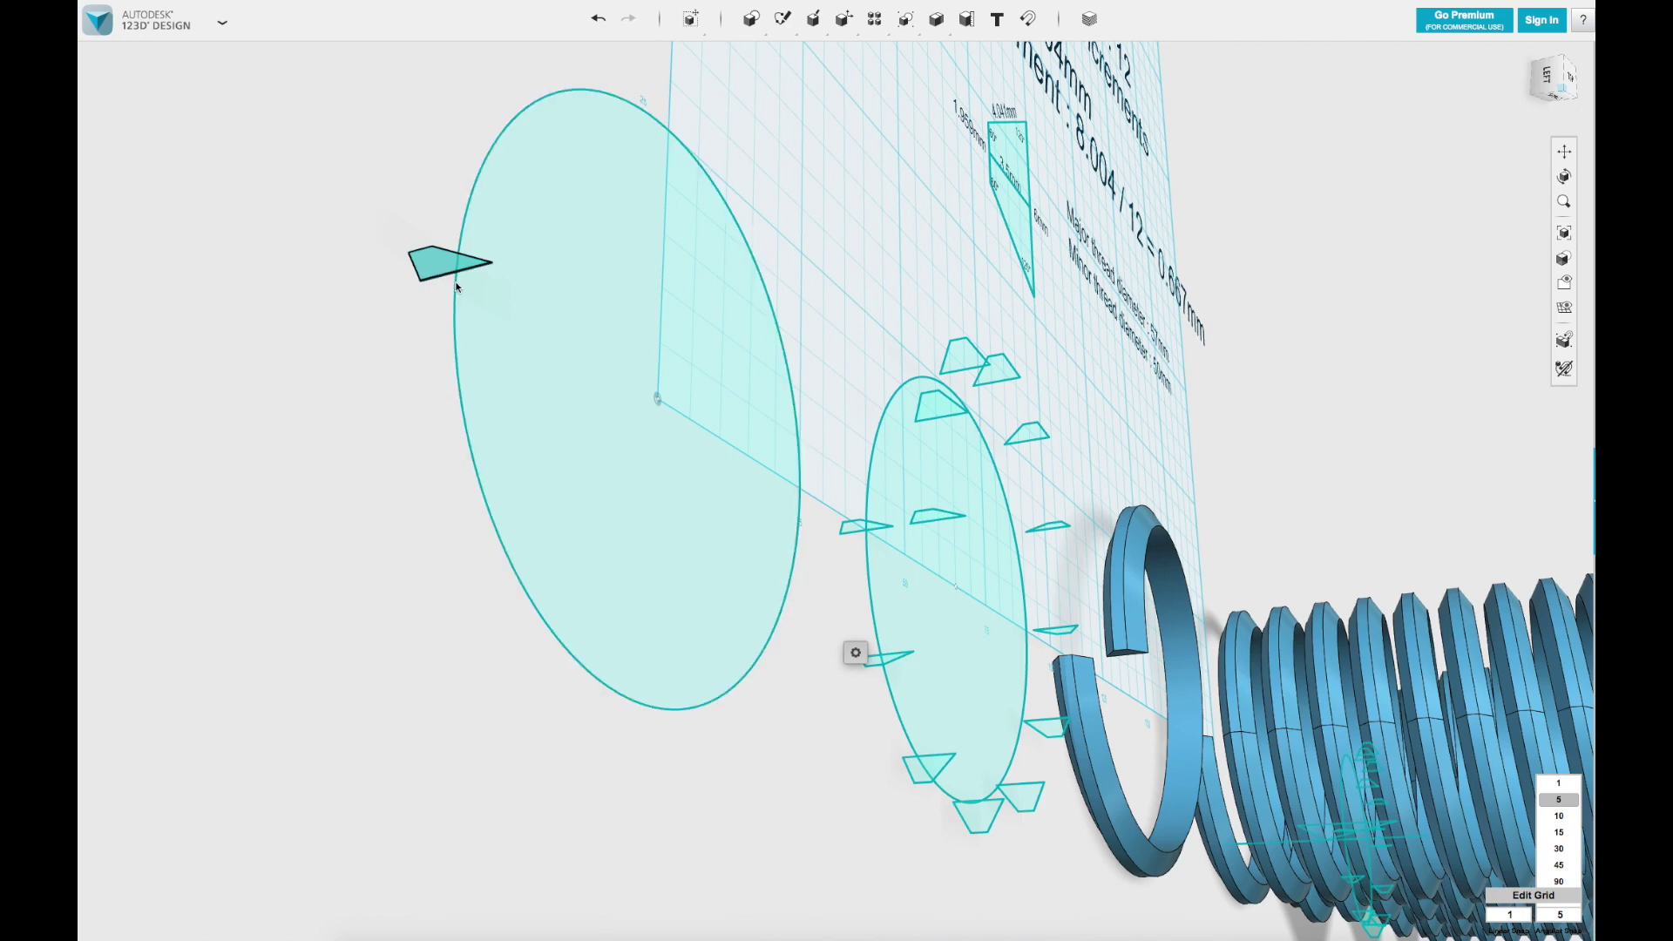
right_drag(710, 410, 672, 411)
middle_drag(1497, 369, 628, 430)
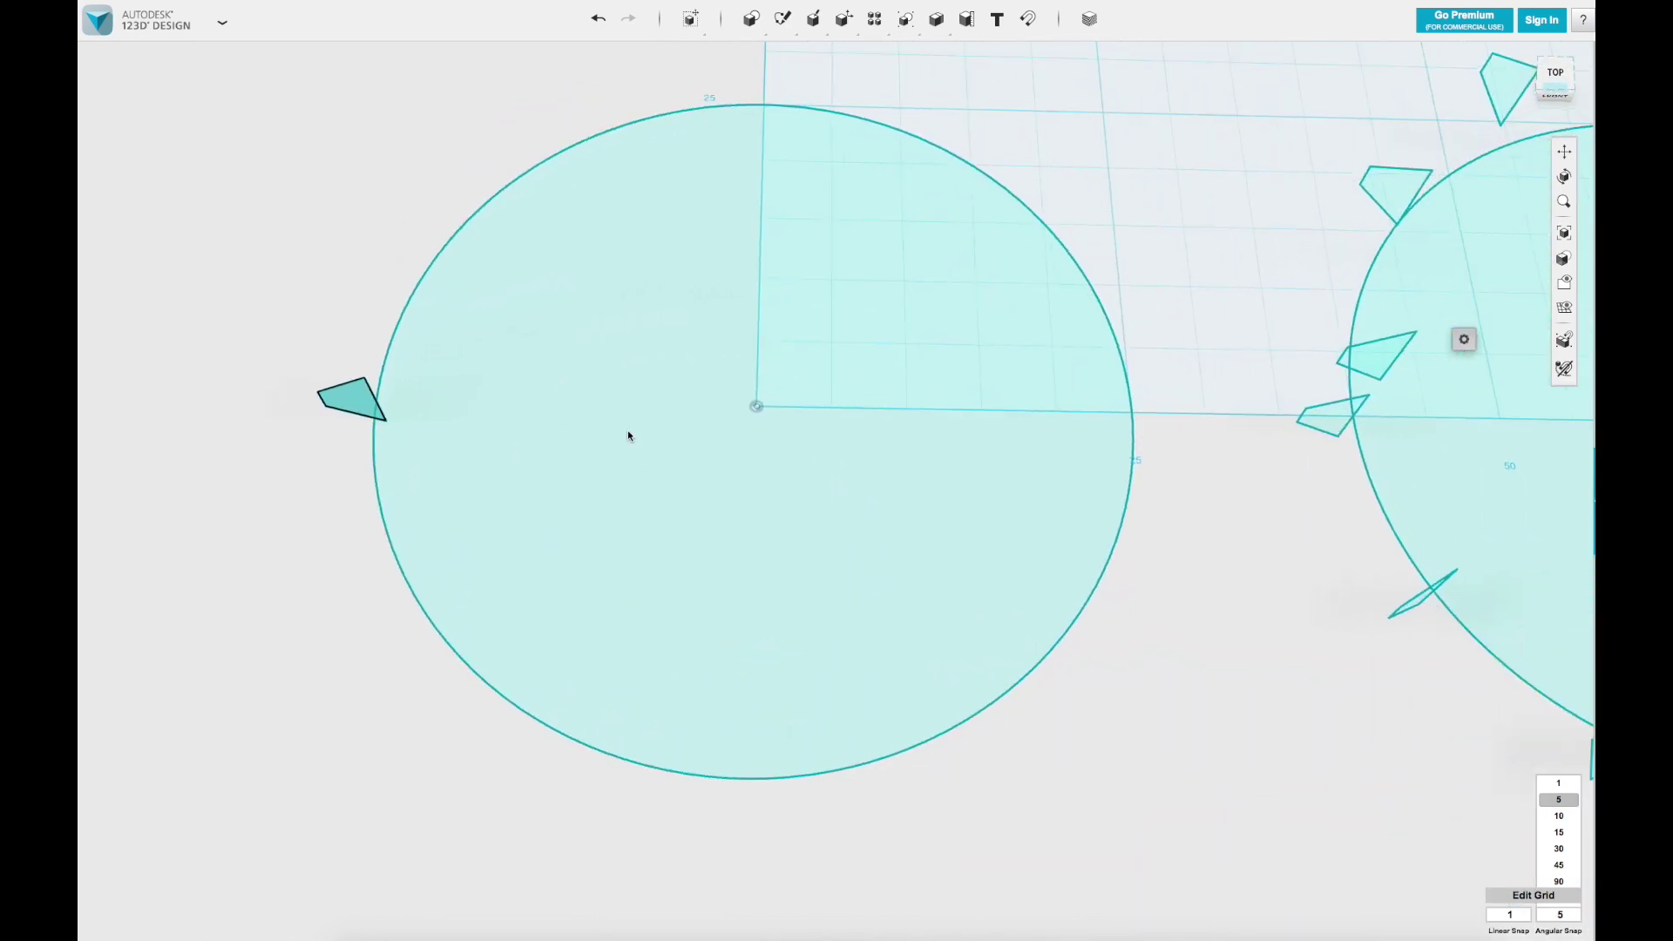
right_drag(628, 430, 636, 417)
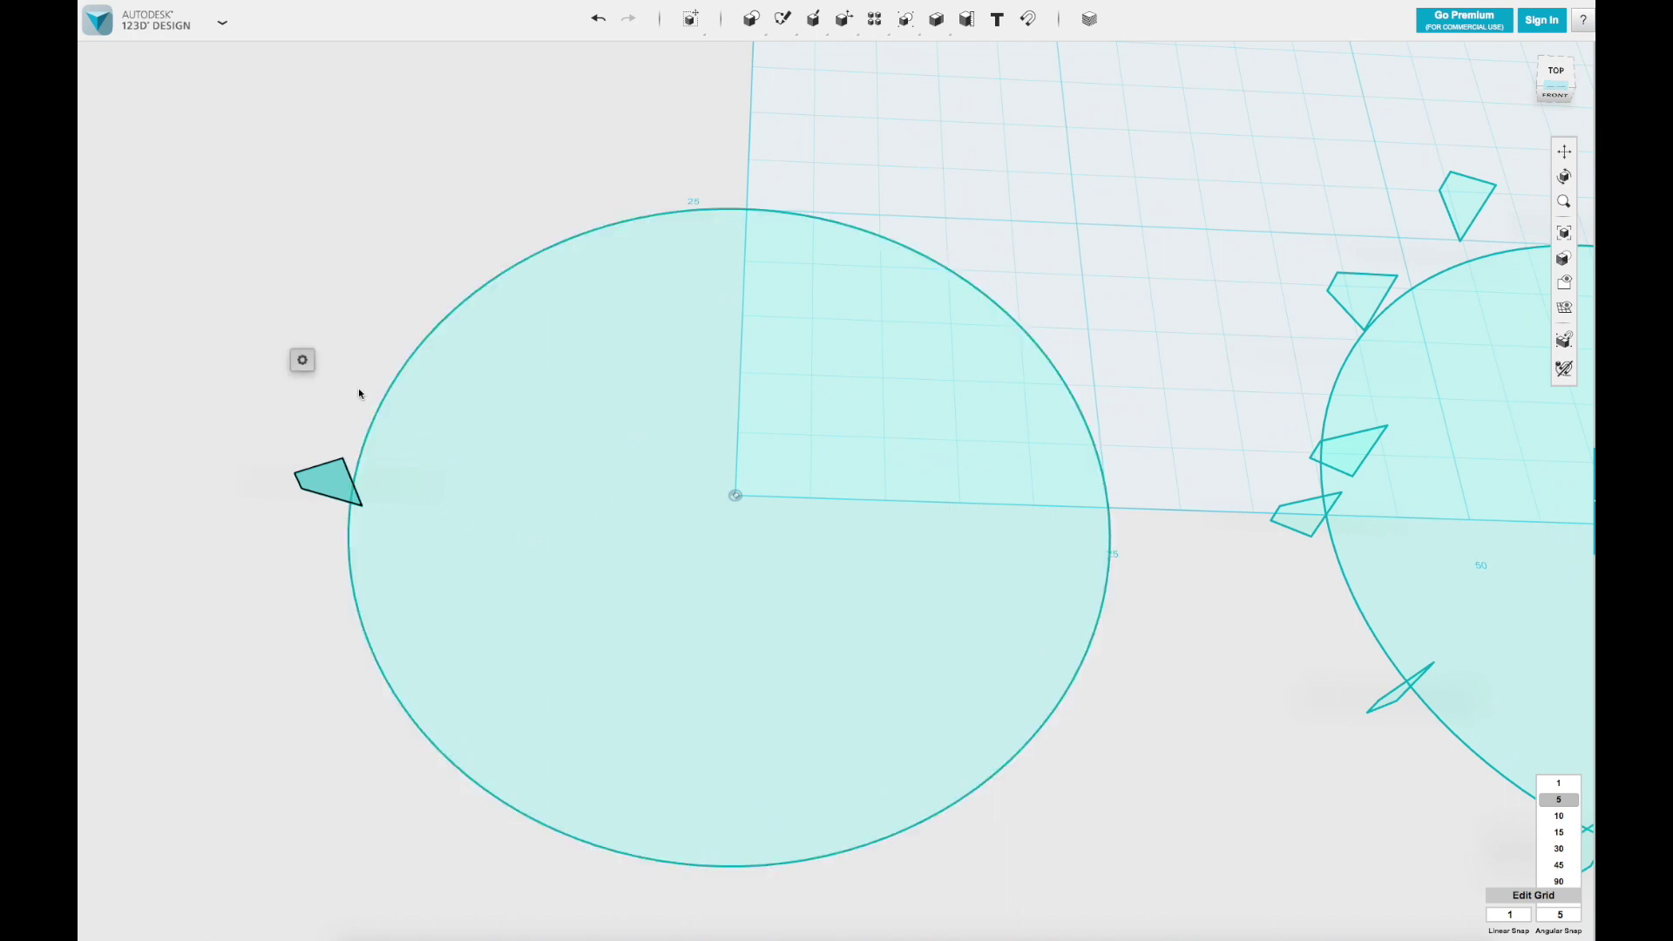
Step: Duplicate the thread profile in place and reorient the copy's move manipulator to the centre of the base circle
click(328, 481)
click(331, 480)
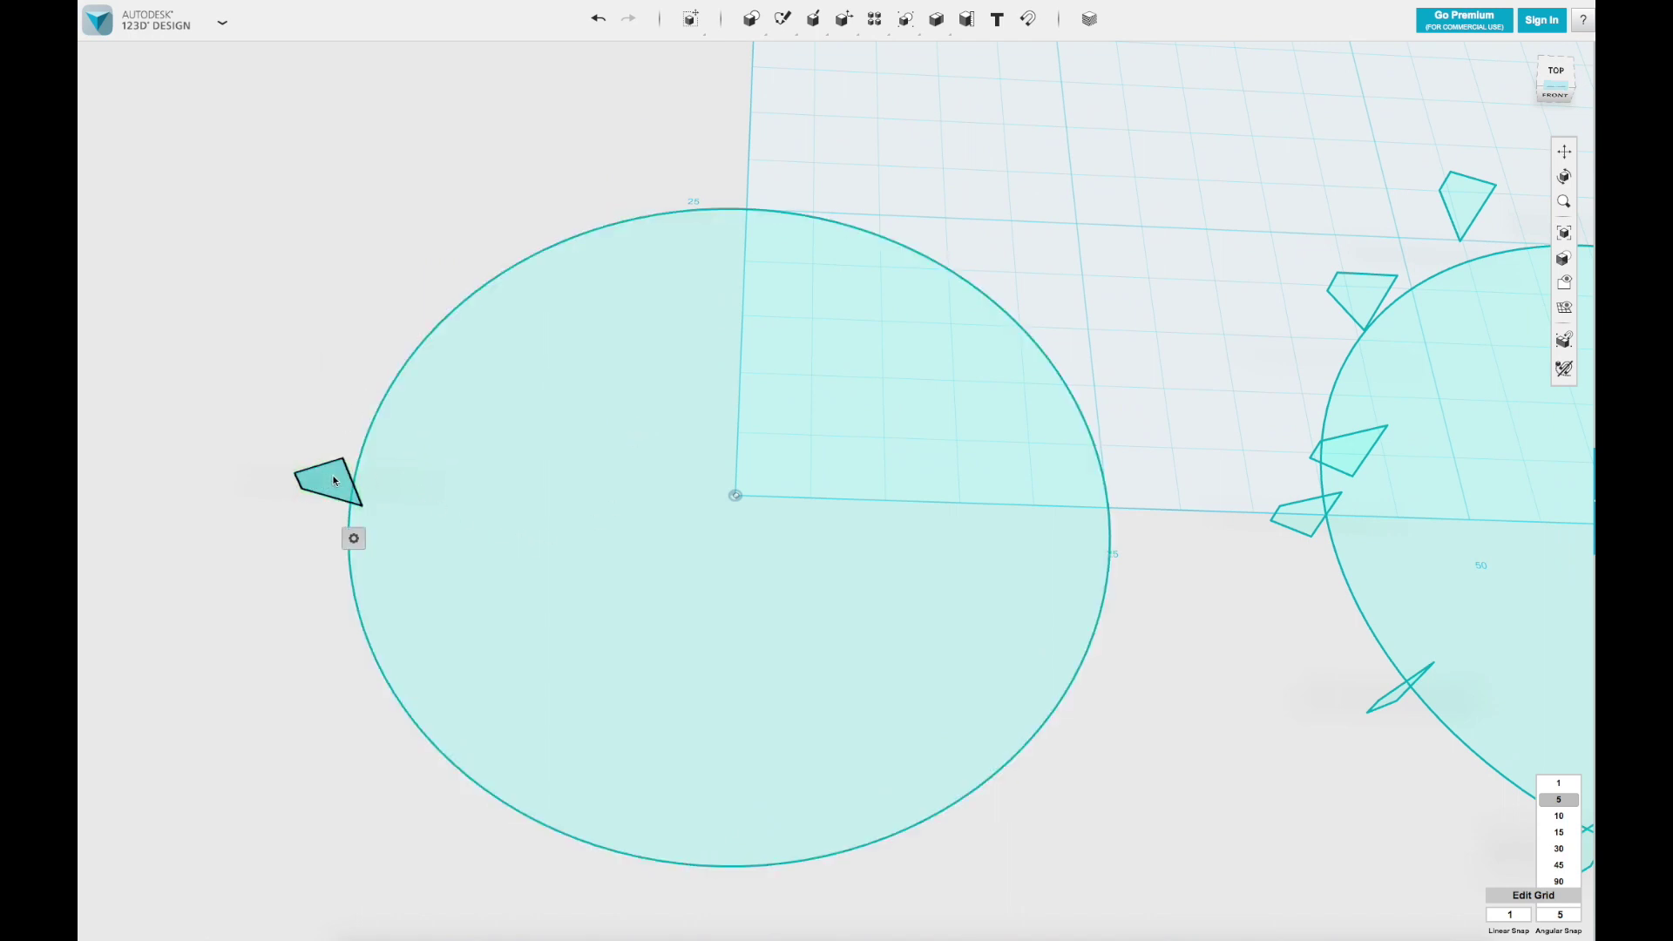
key(super+t)
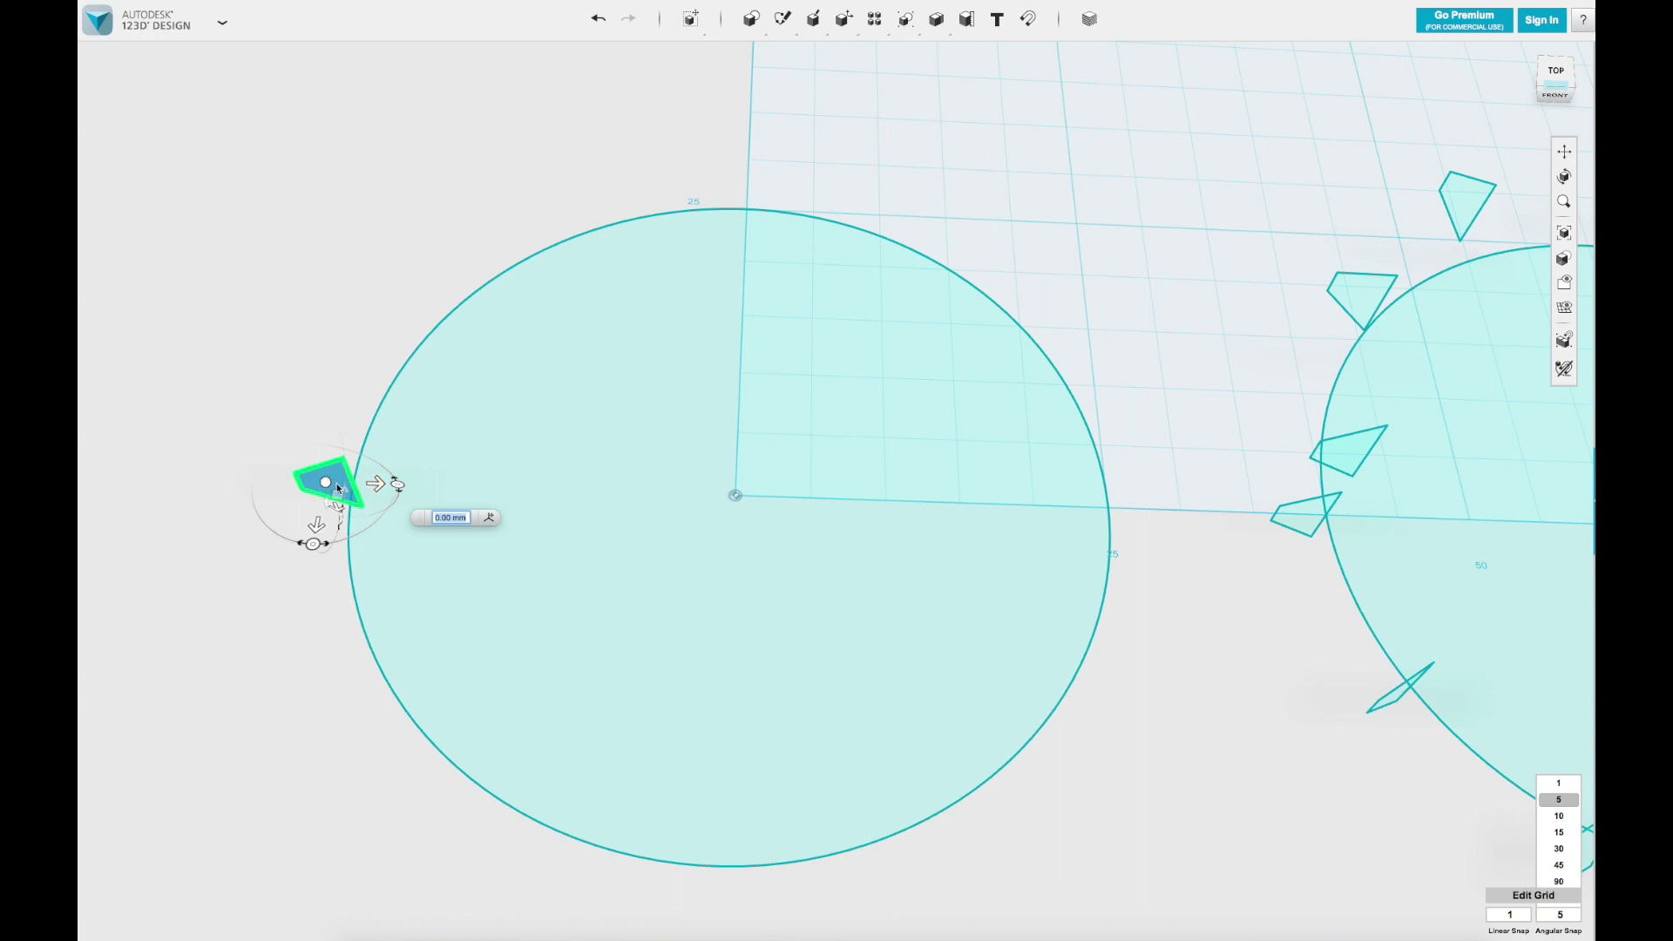
click(489, 517)
click(734, 495)
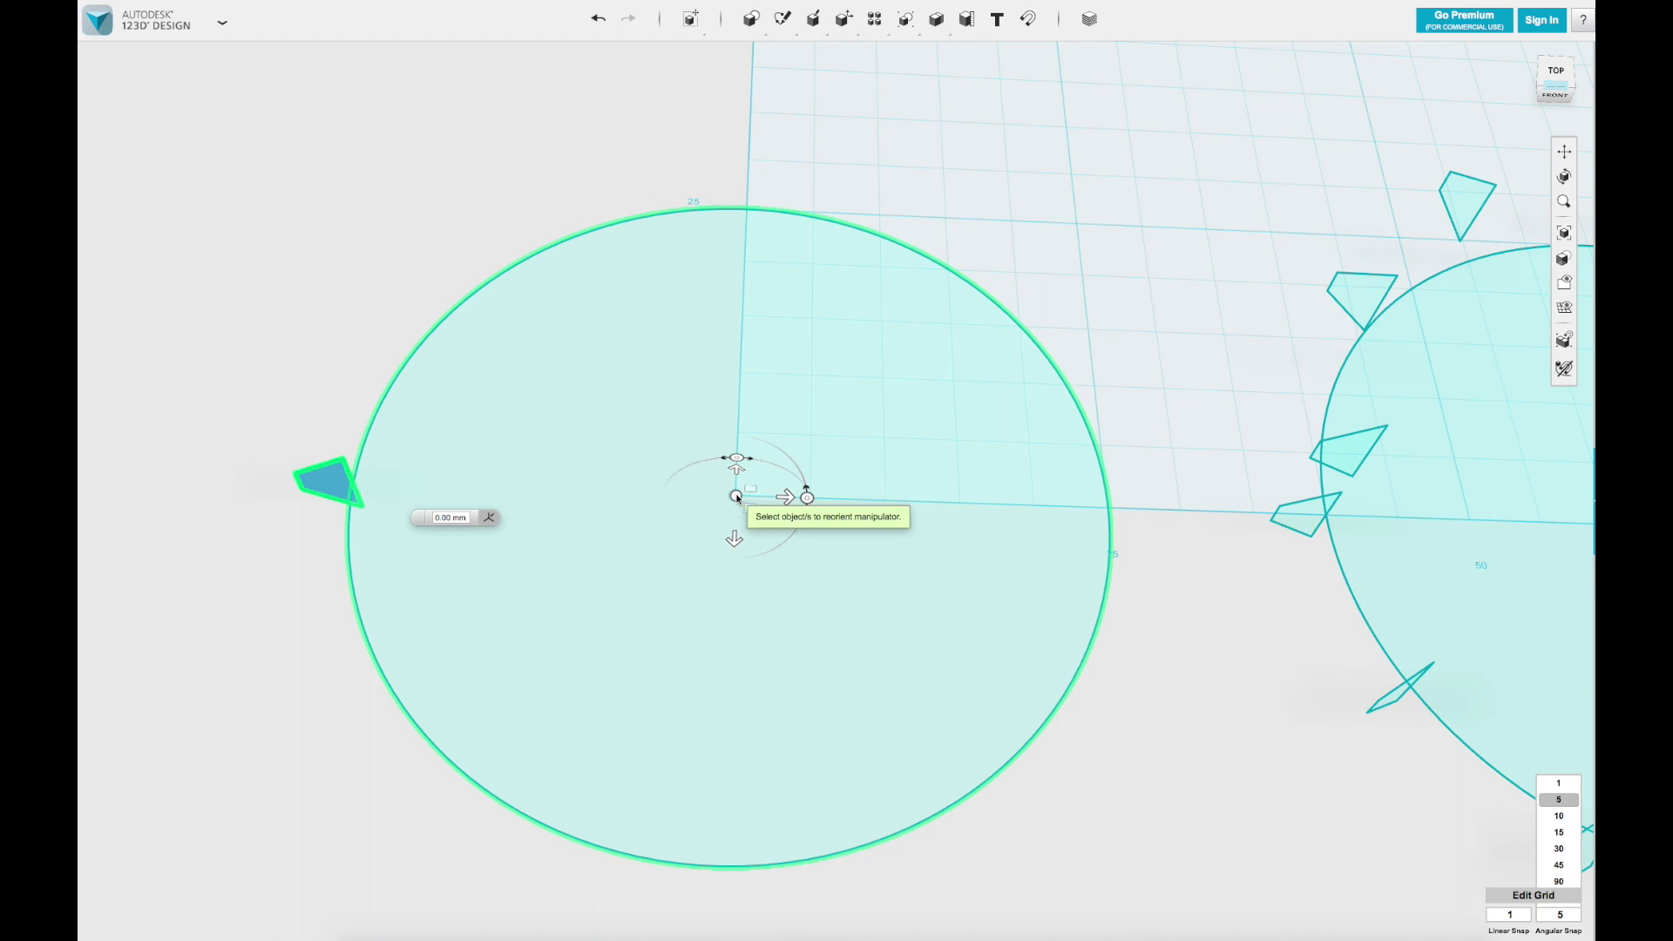
click(736, 497)
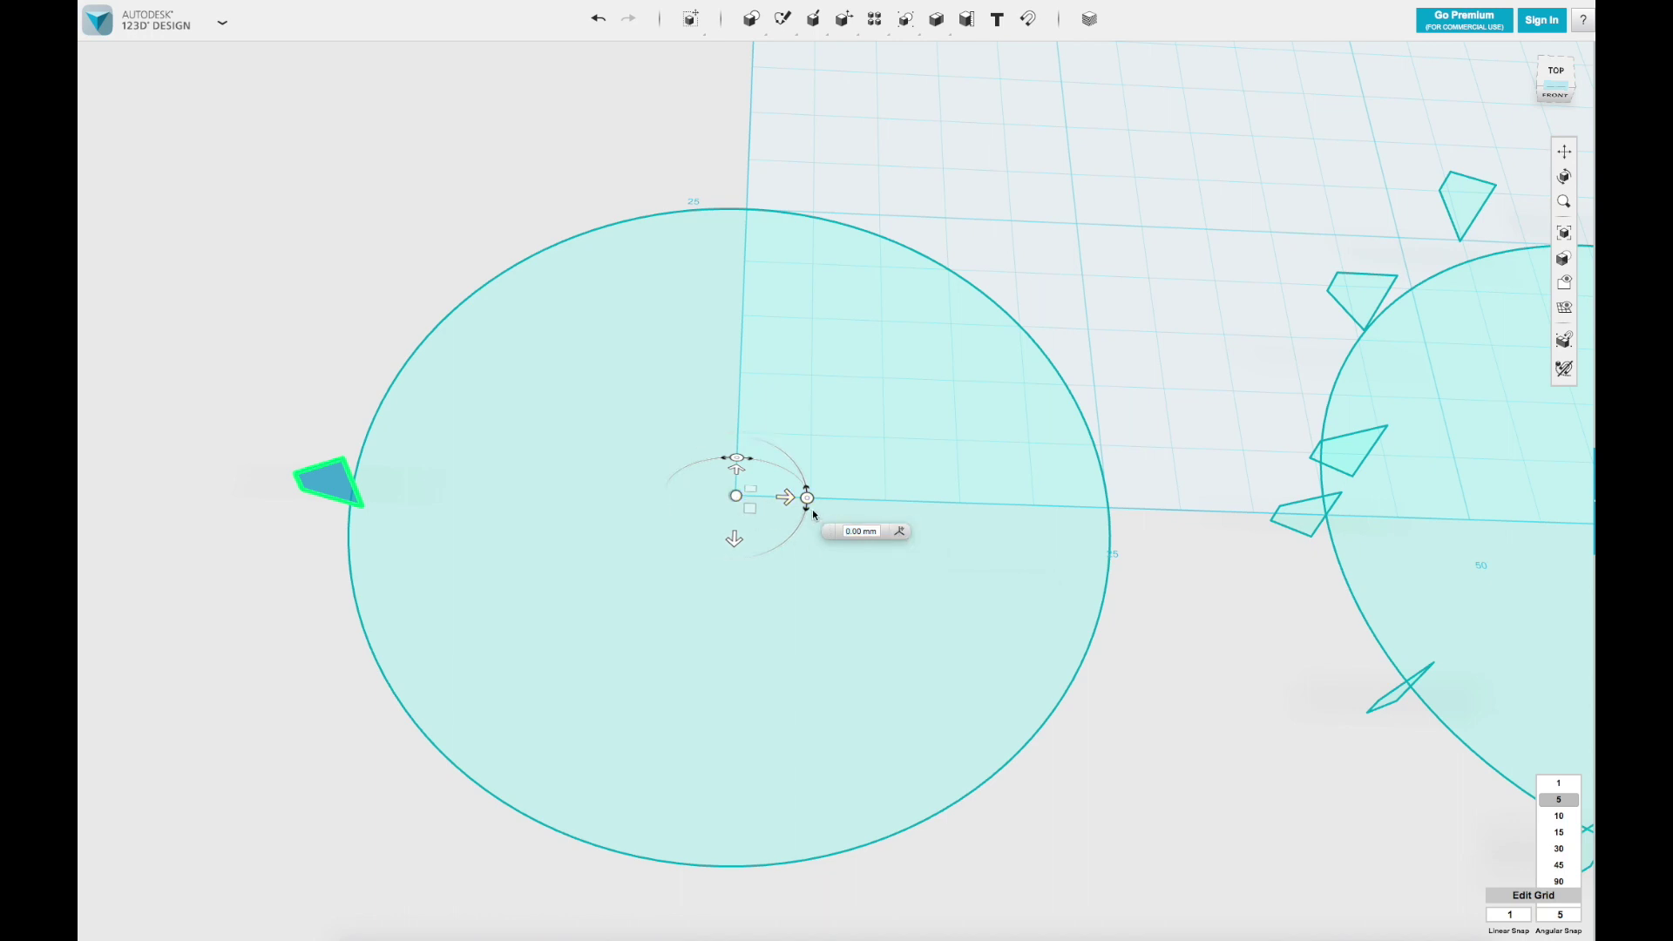
Step: Rotate the copied profile 30° around the circle's centre and raise it by 0.667 mm
drag(807, 499, 811, 465)
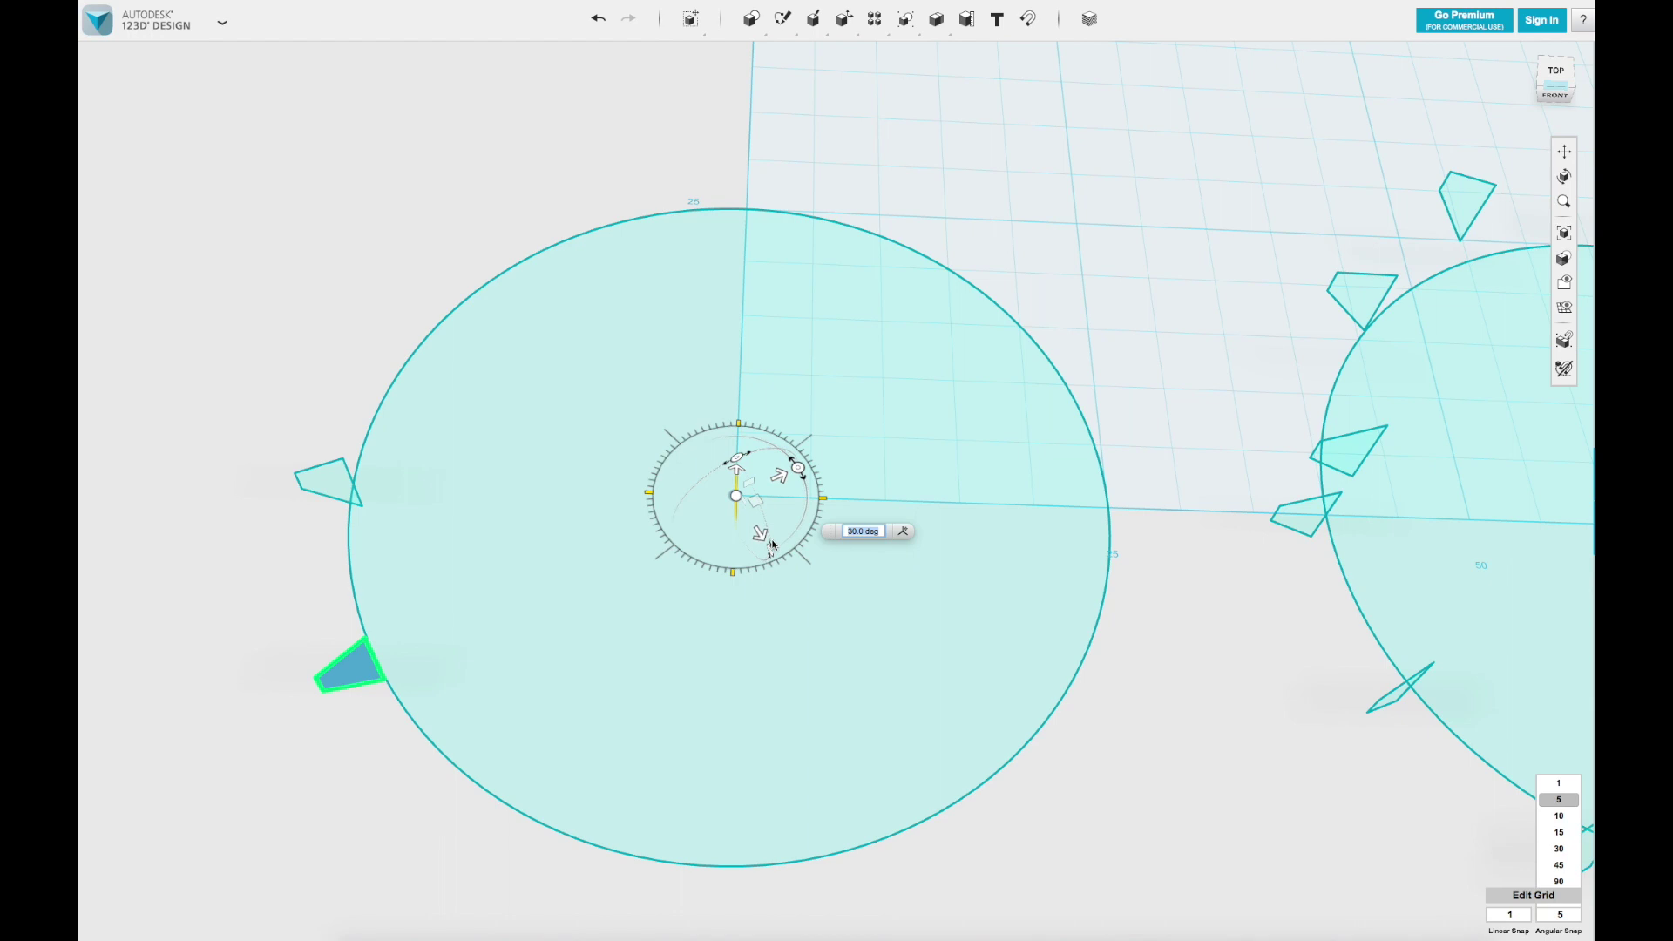
right_drag(759, 487, 756, 474)
scroll(731, 574, up, 1)
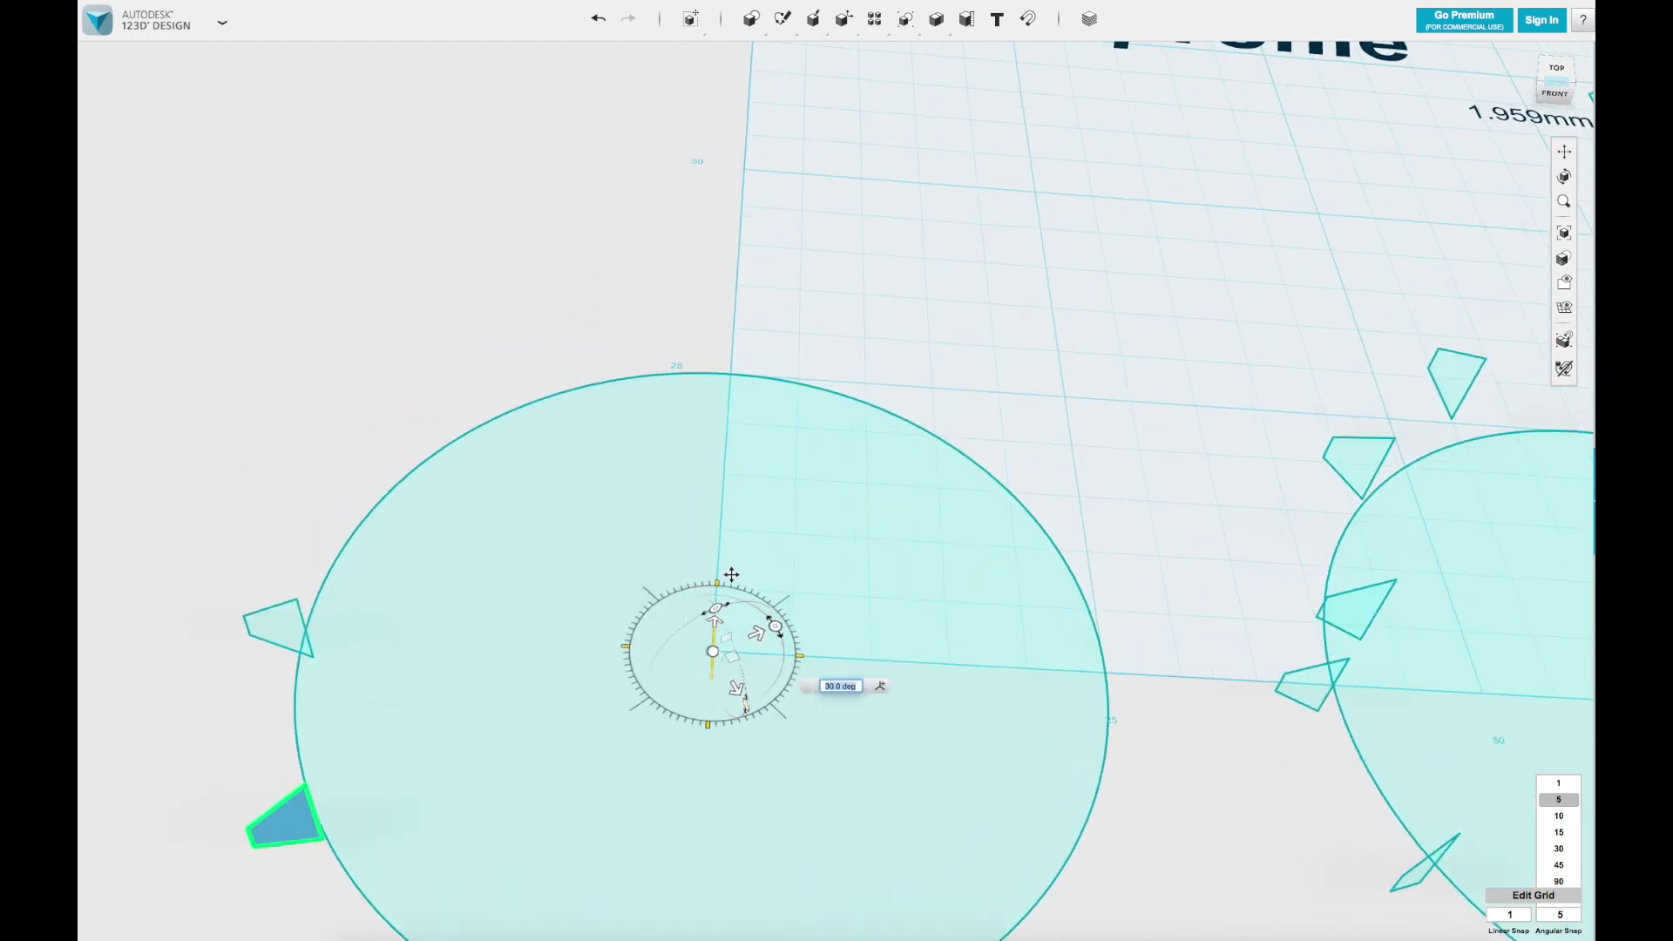
middle_drag(730, 574, 742, 475)
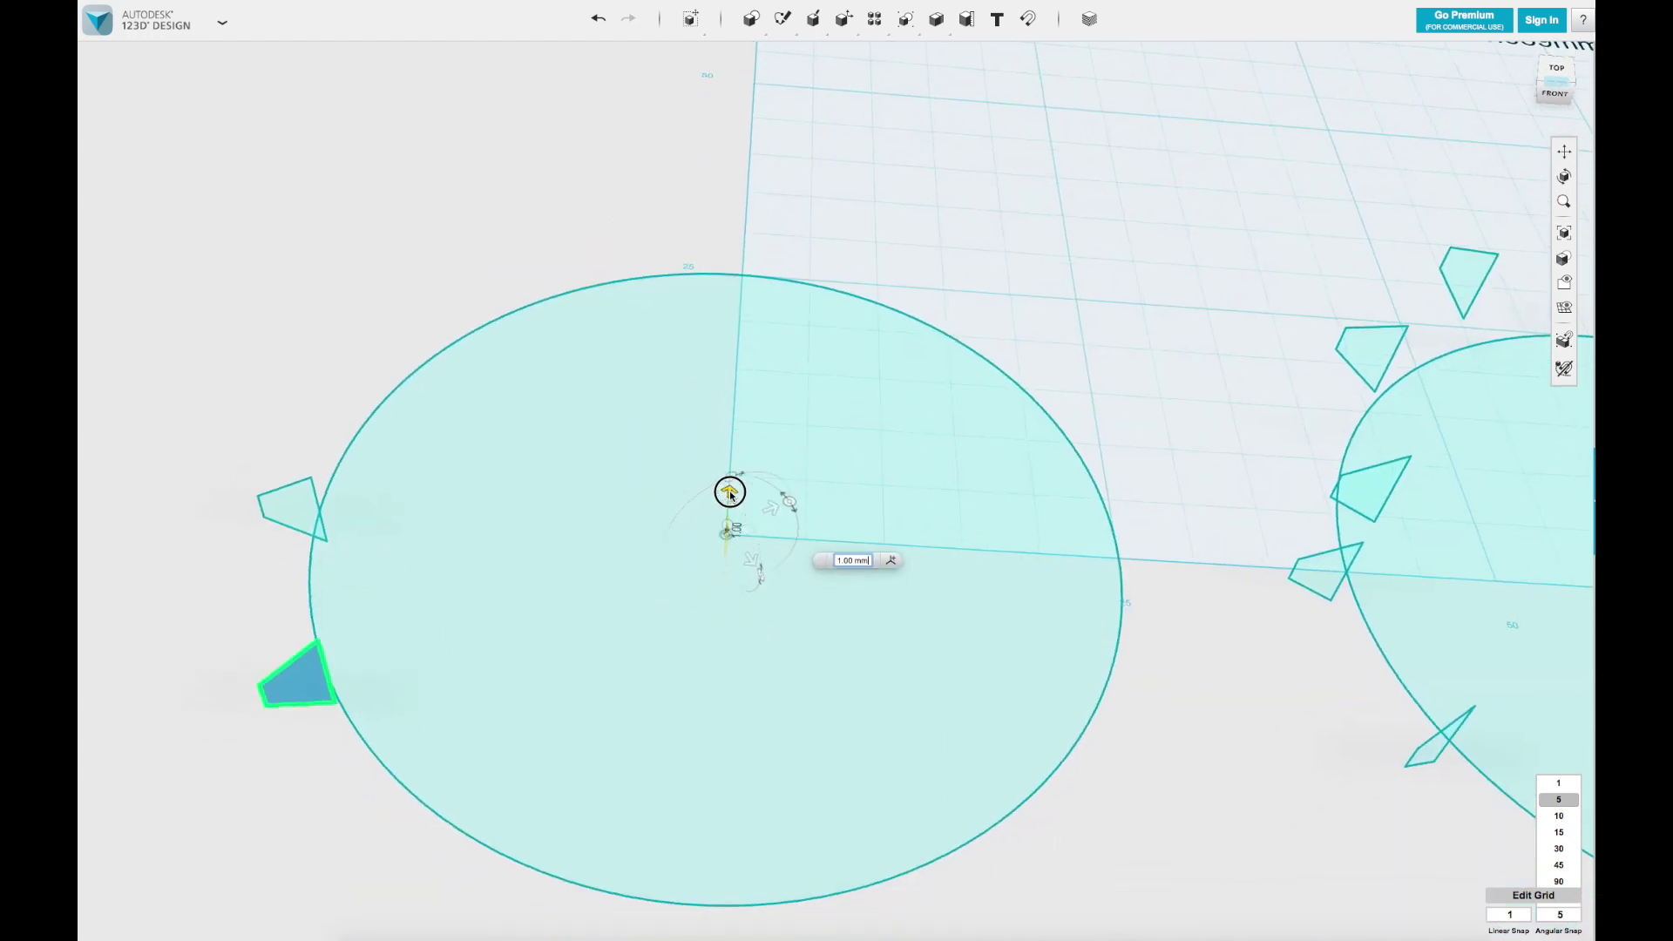
click(850, 562)
text(0)
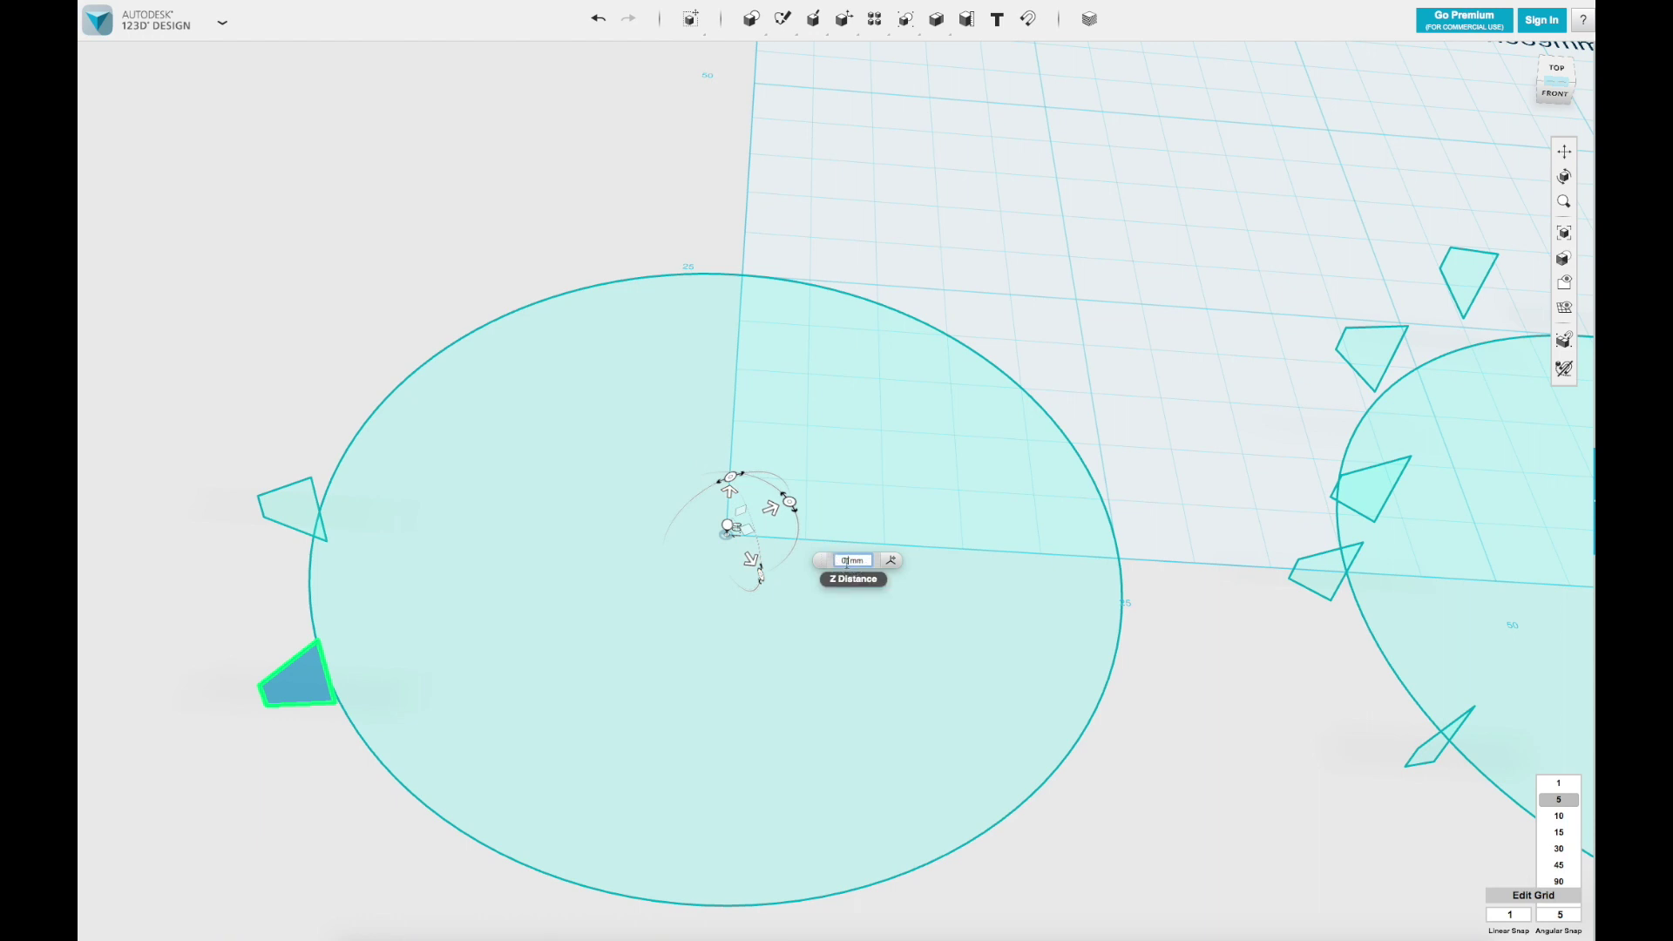
text(.667)
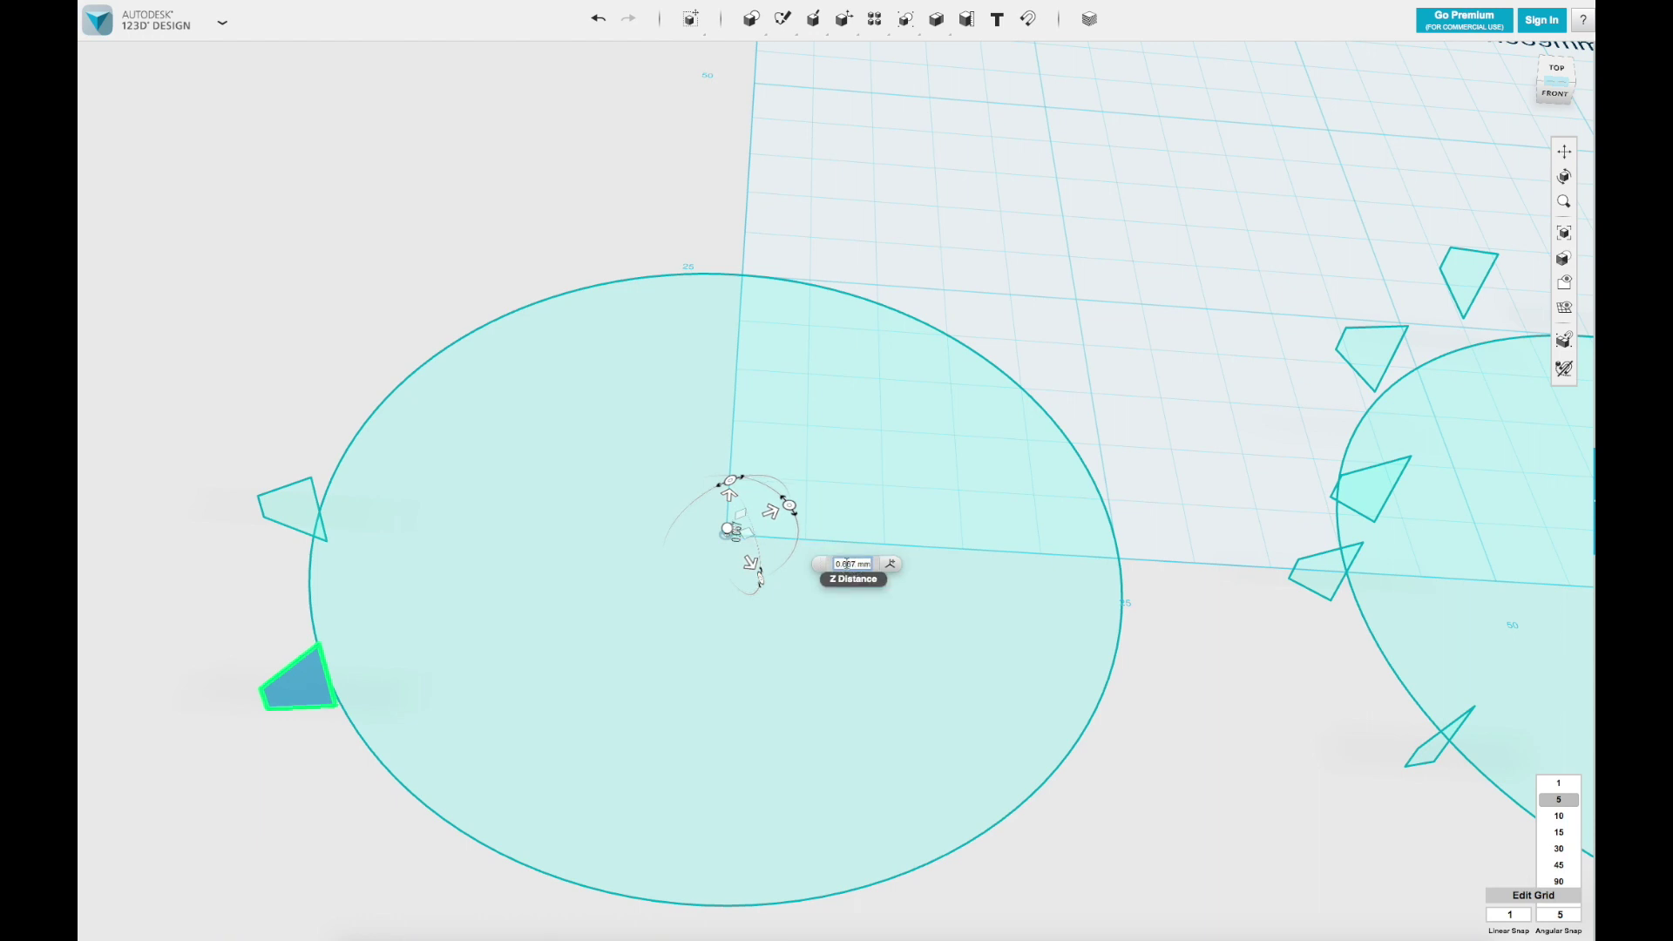
key(Return)
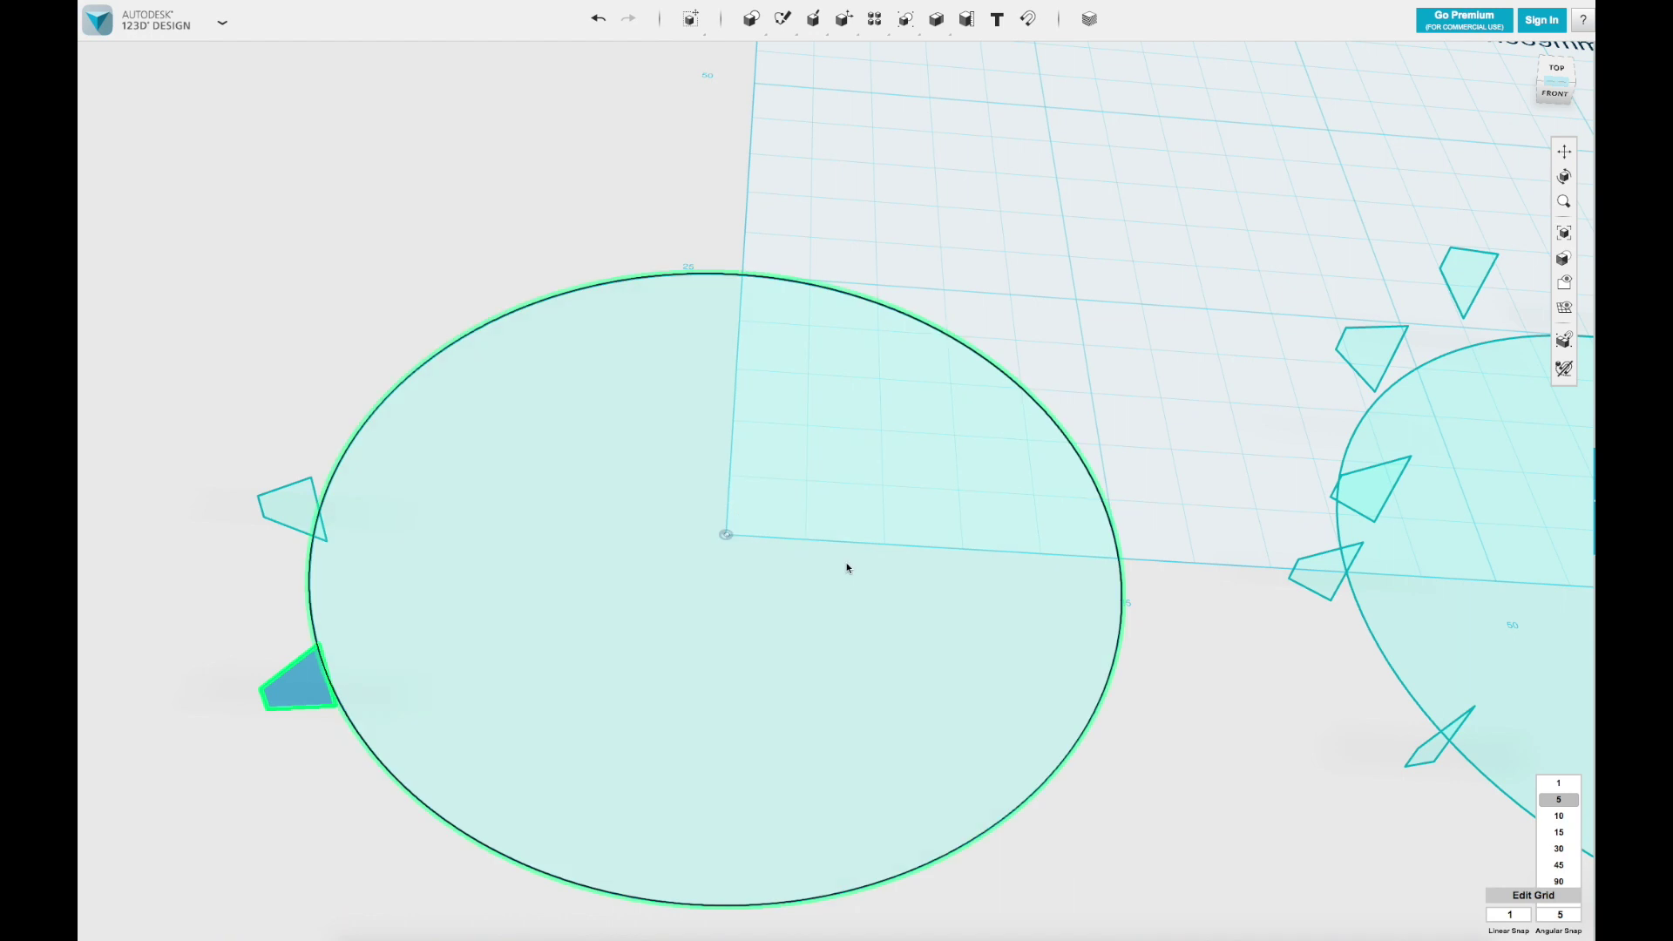
Step: Duplicate the second thread profile in place and reorient the new copy's move manipulator to the base circle's centre
click(312, 688)
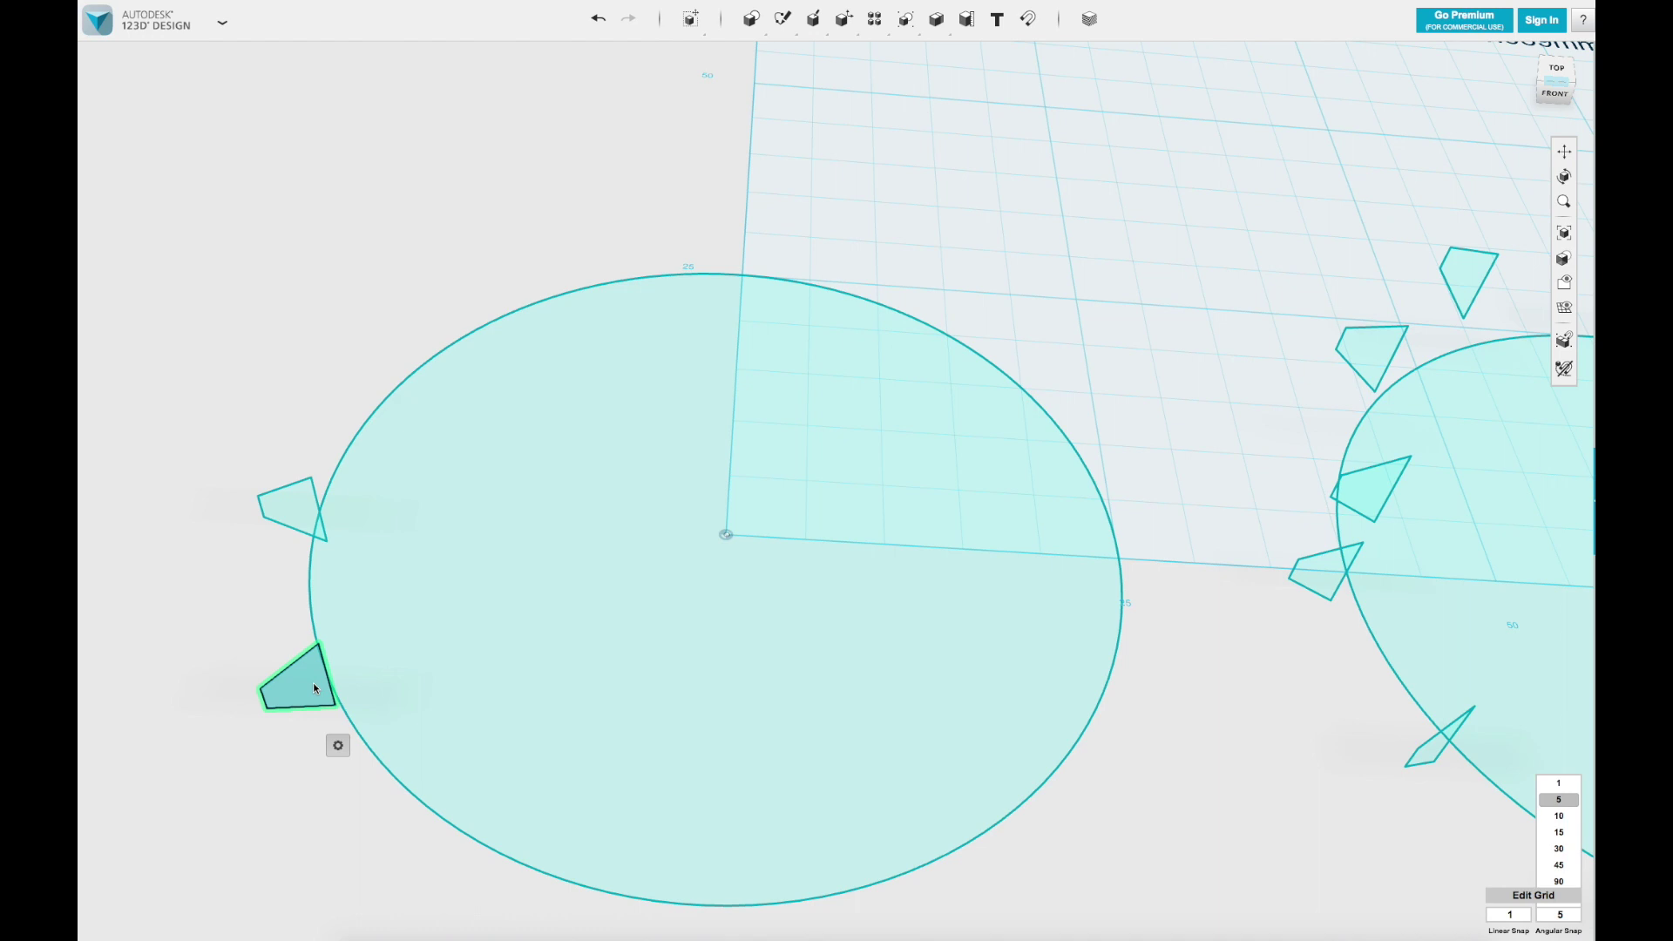
key(ctrl+t)
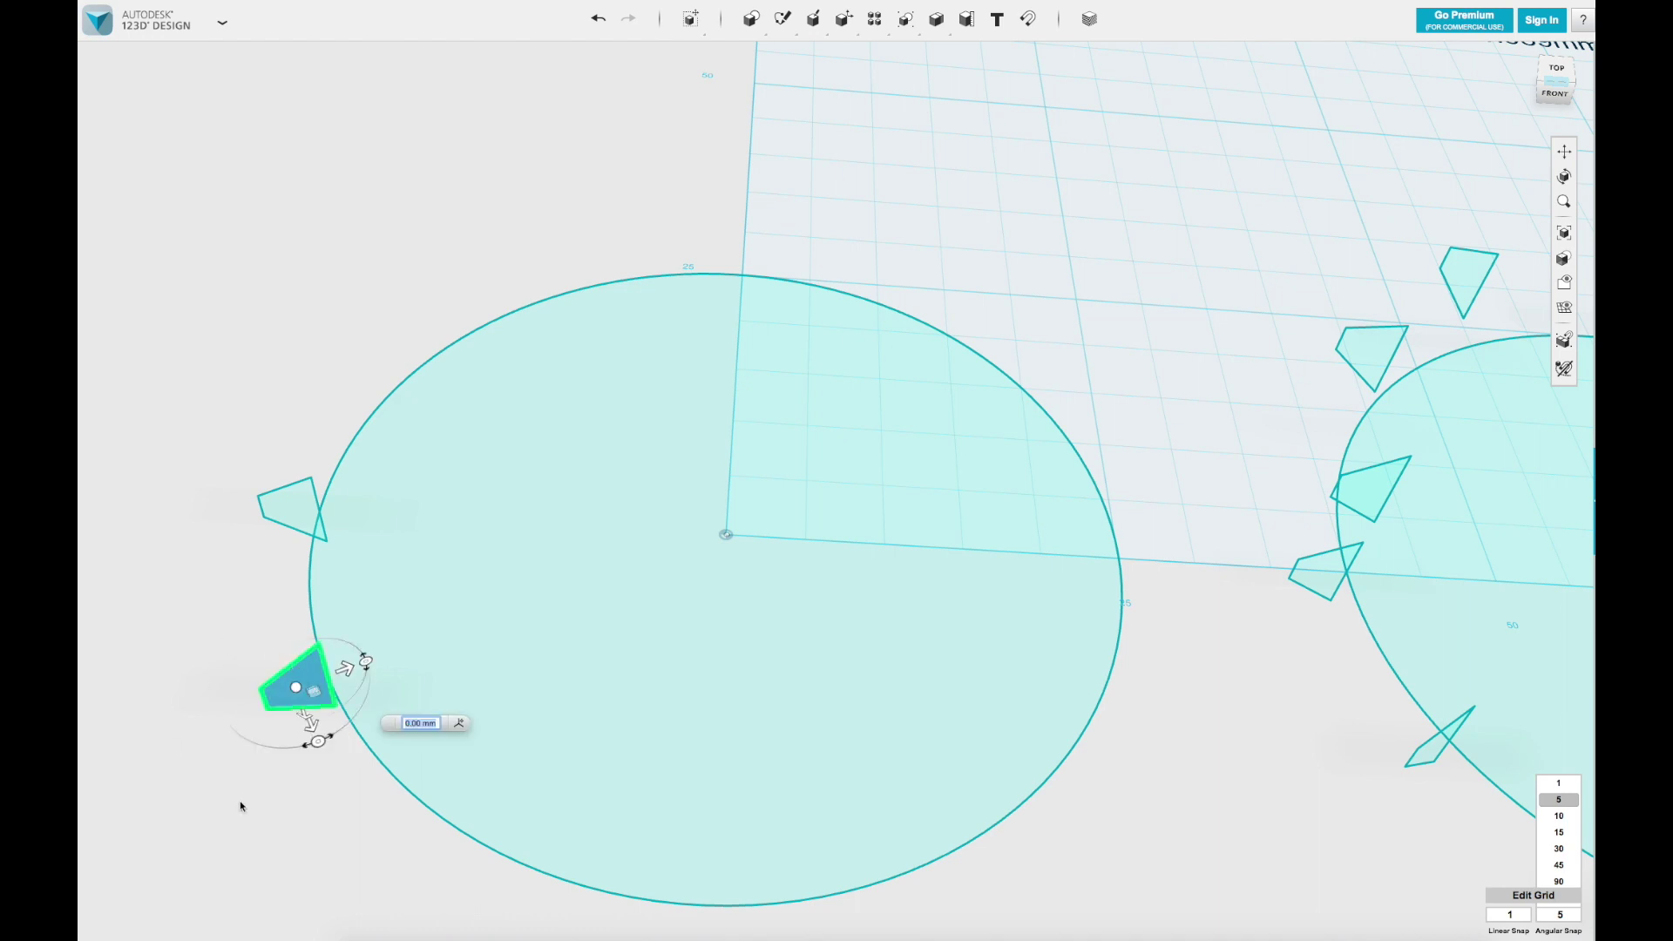
click(460, 723)
click(726, 535)
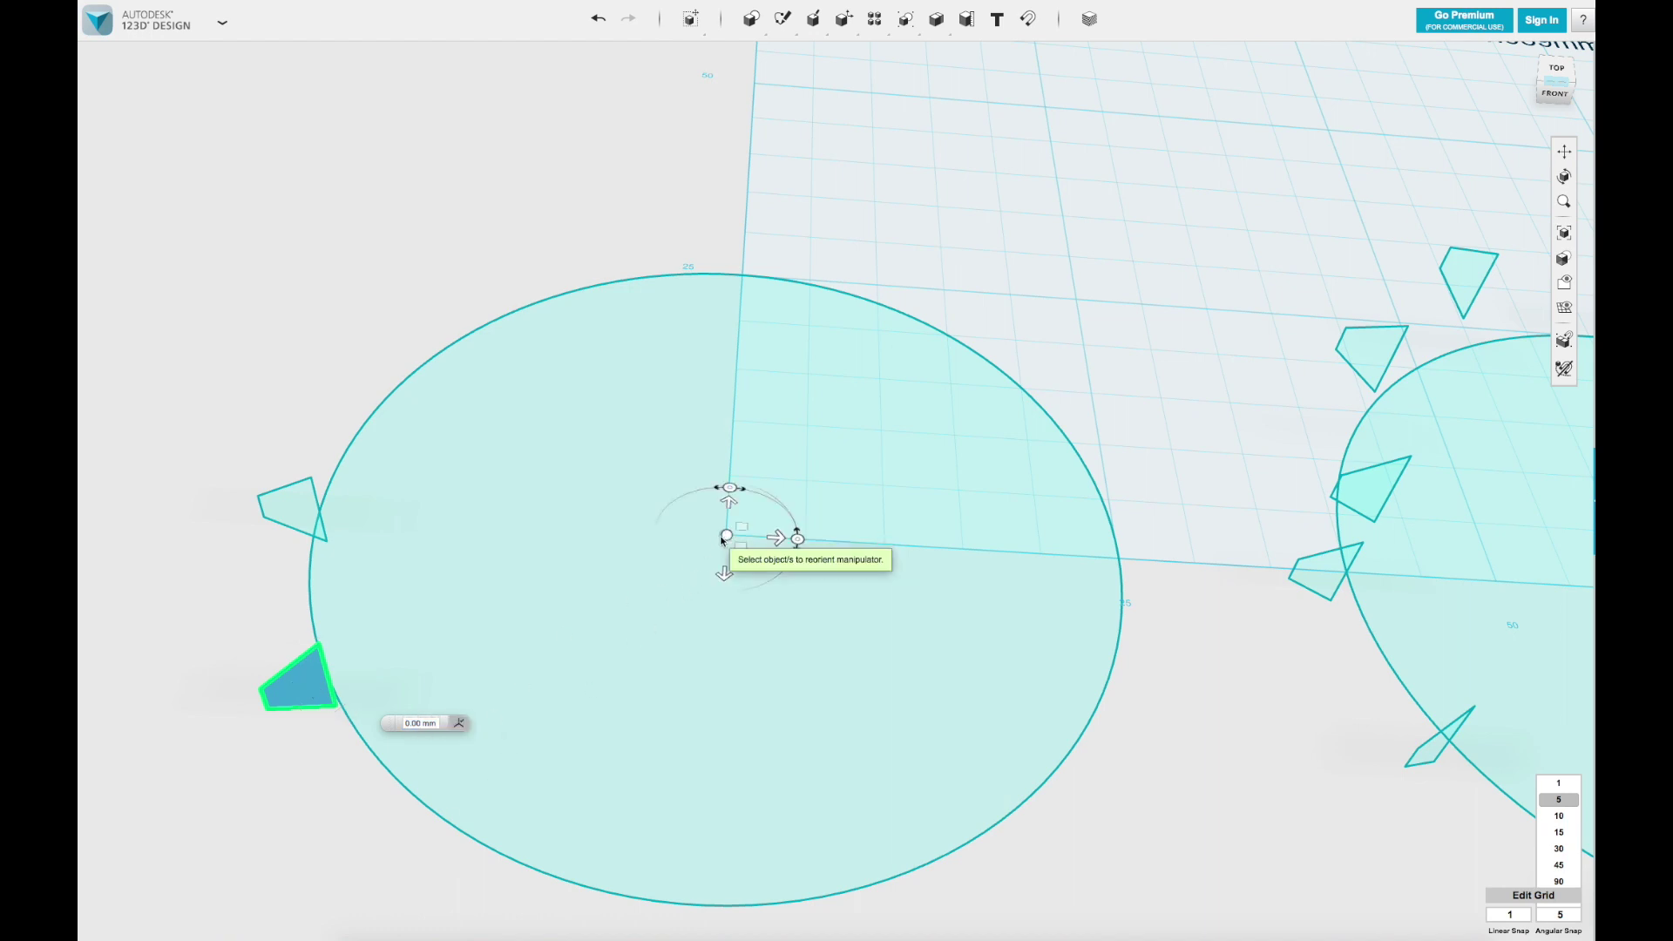
click(459, 723)
Step: Rotate the third profile a further 30° around the circle's centre and raise it by 0.667 mm
drag(796, 538, 729, 483)
text(0)
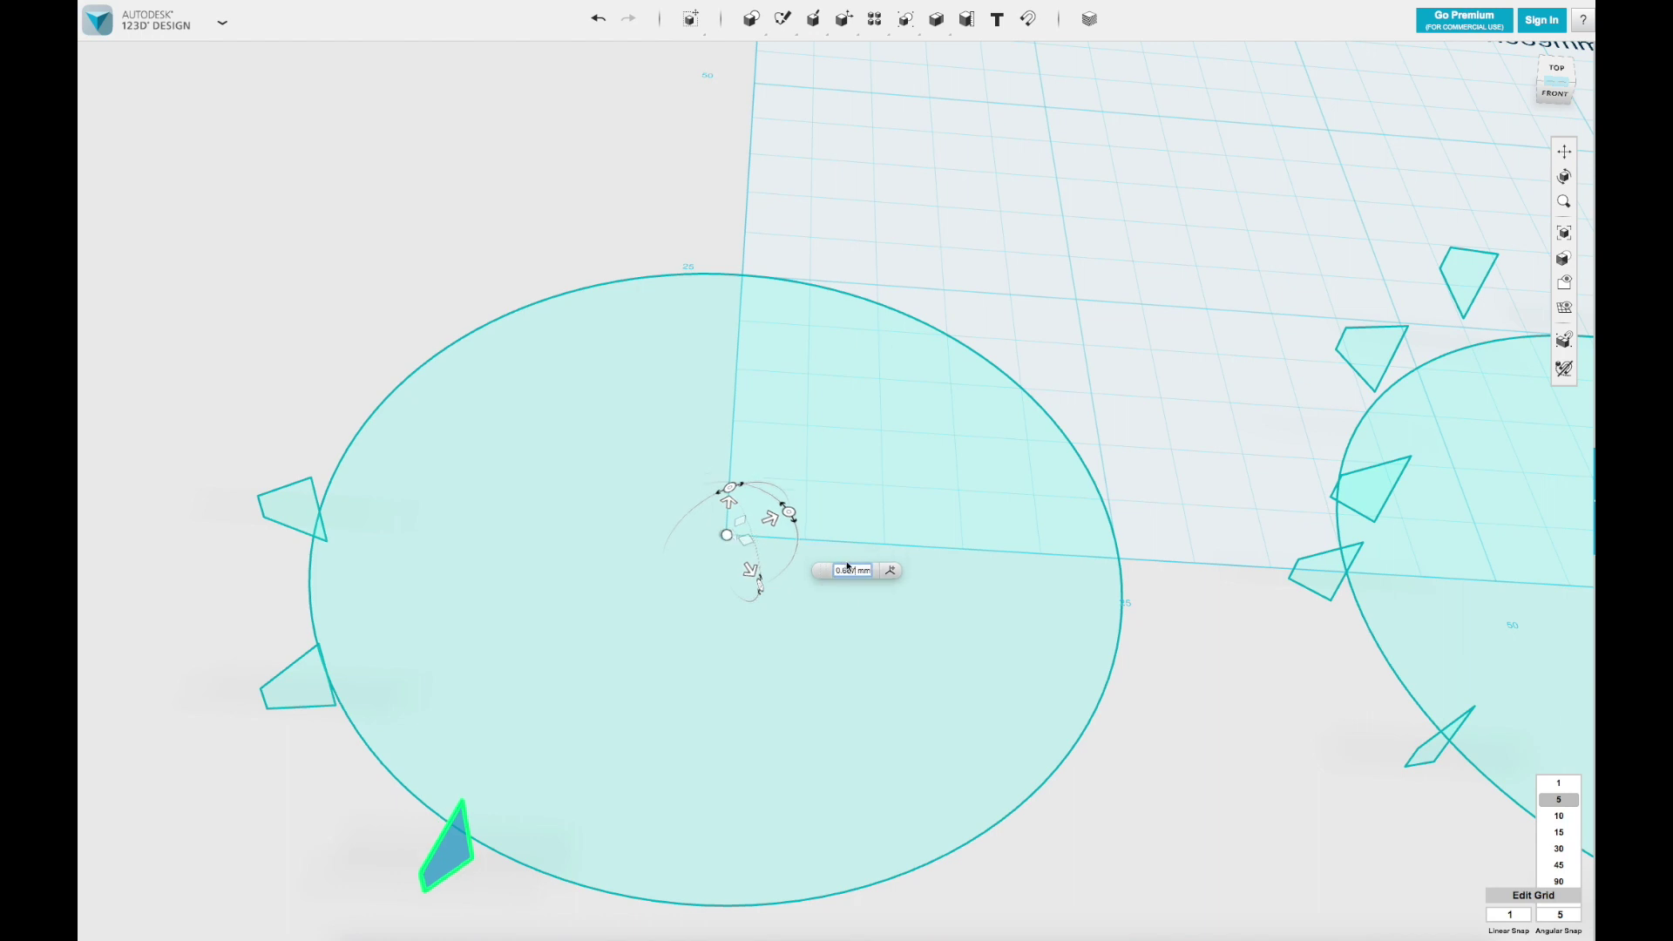
key(Return)
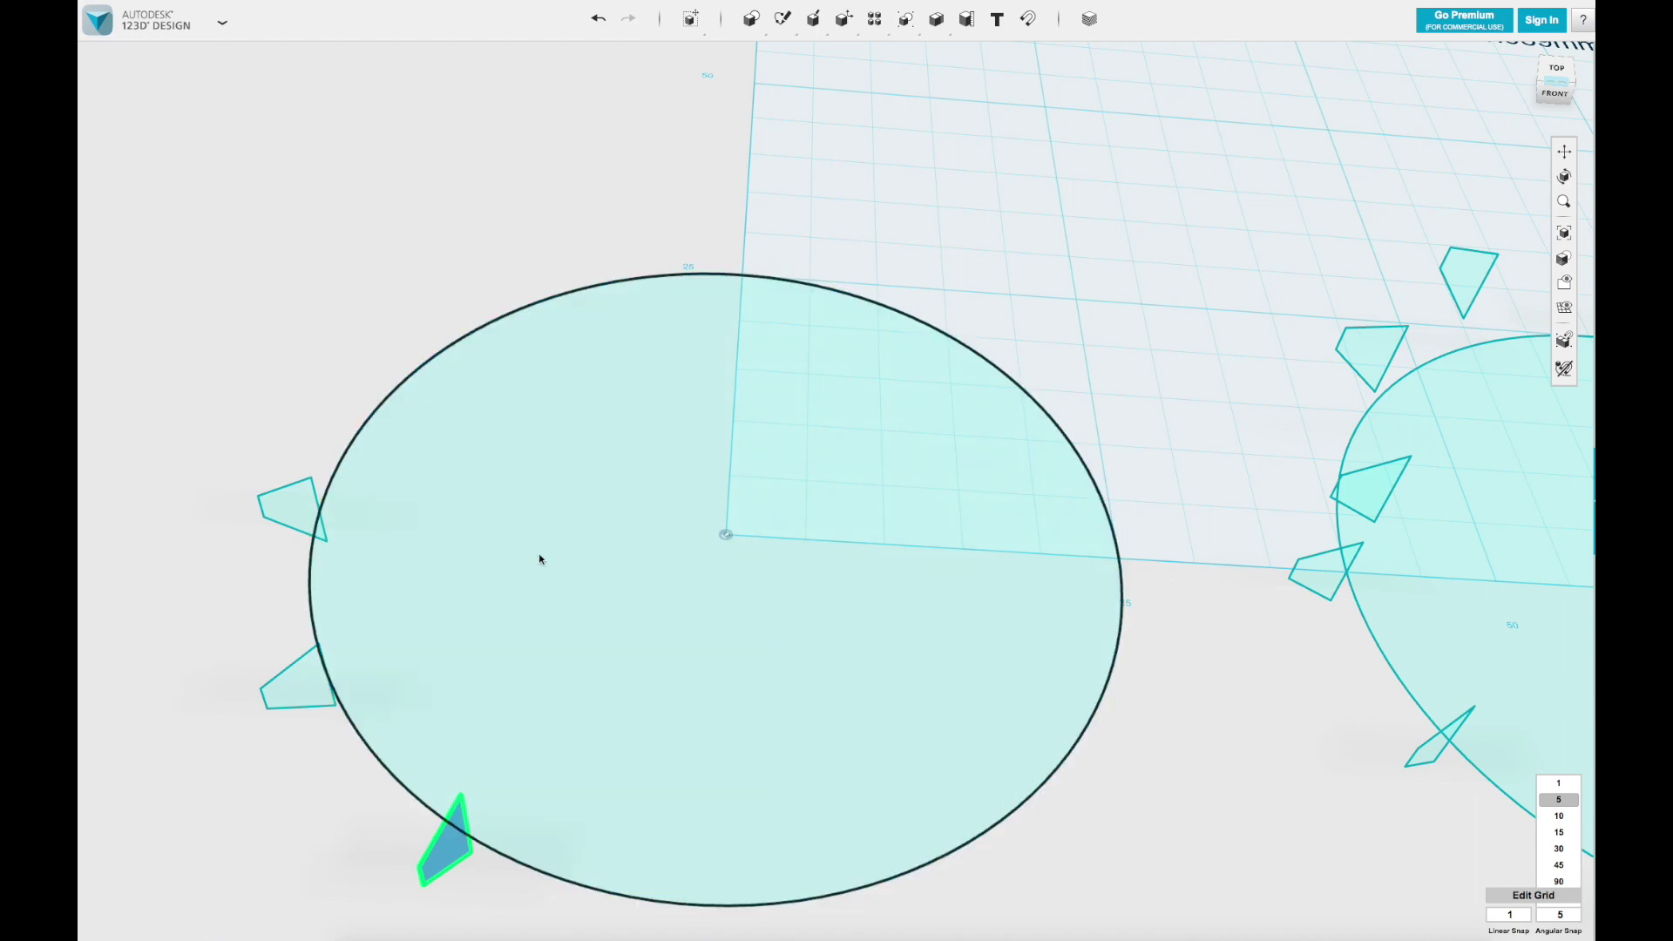
Step: Examine the completed ring of rising thread profiles on the neighbouring circle from above and from a low angle
middle_drag(1012, 553, 364, 537)
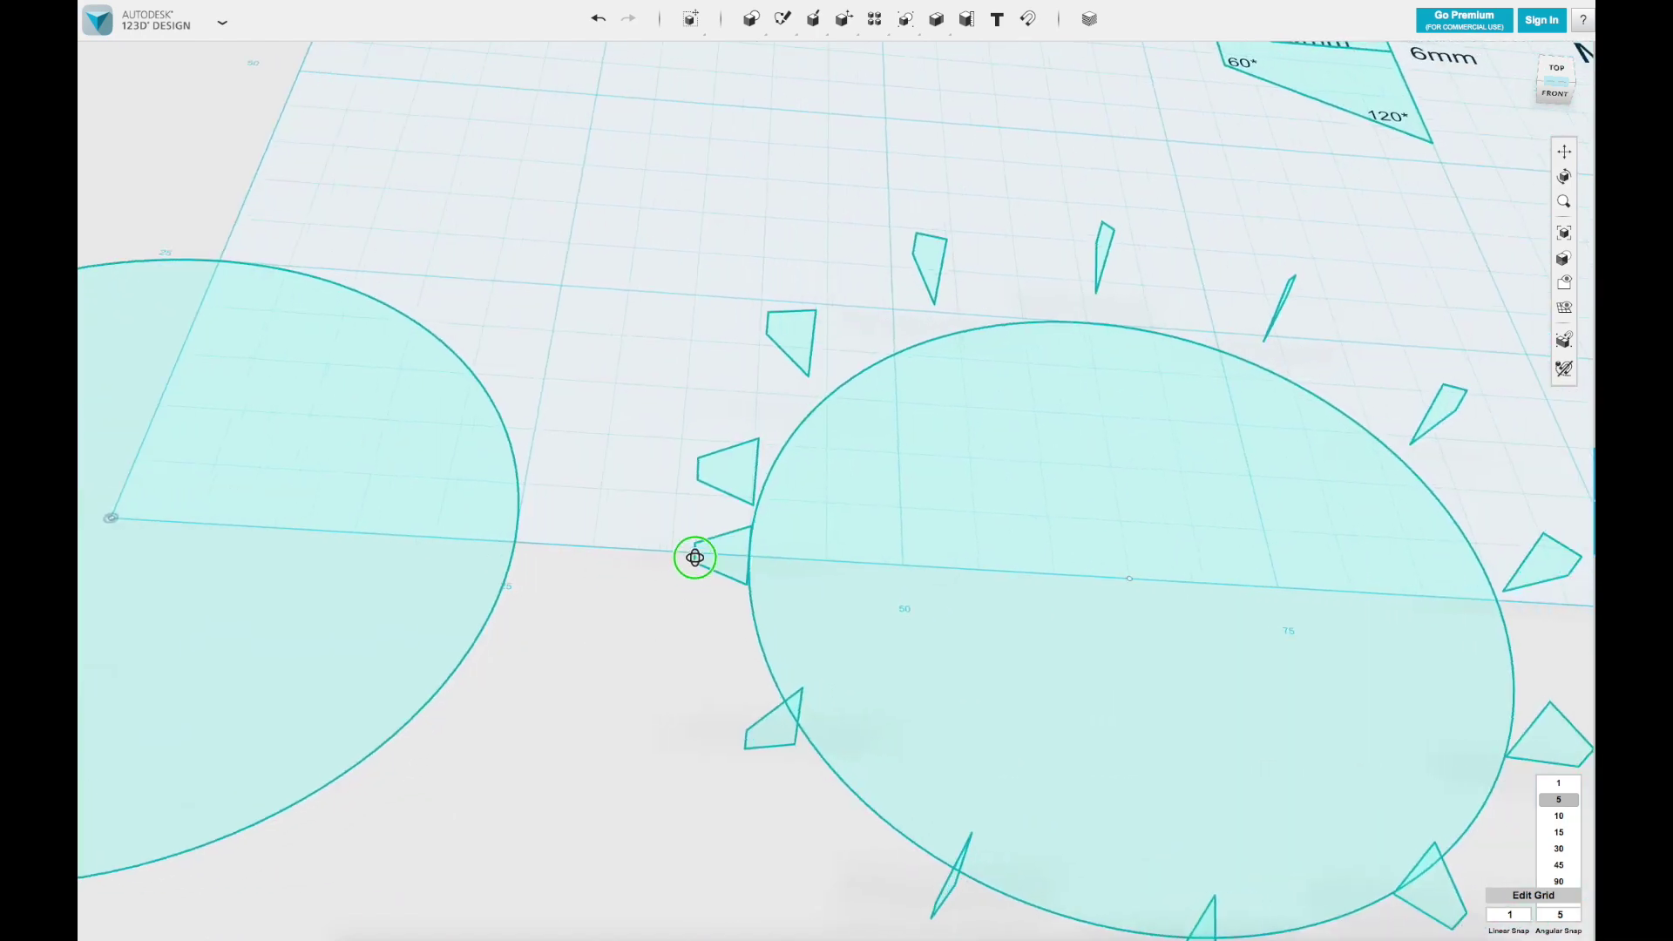
right_drag(694, 557, 700, 538)
middle_drag(728, 676, 829, 212)
middle_drag(806, 687, 872, 488)
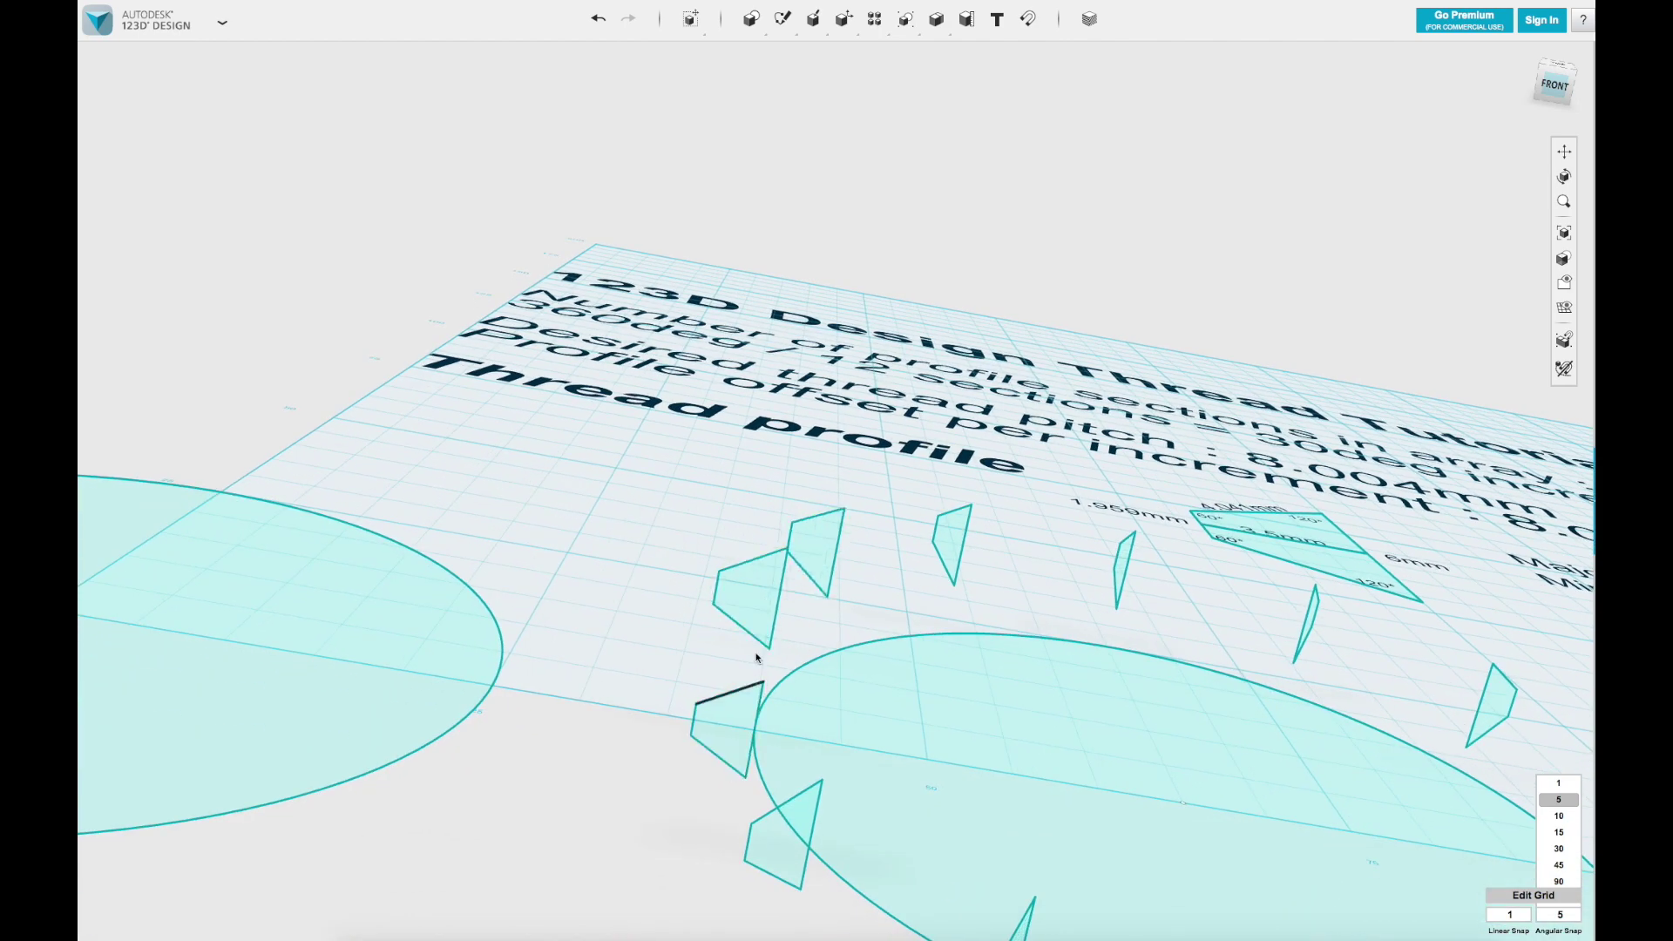
click(749, 710)
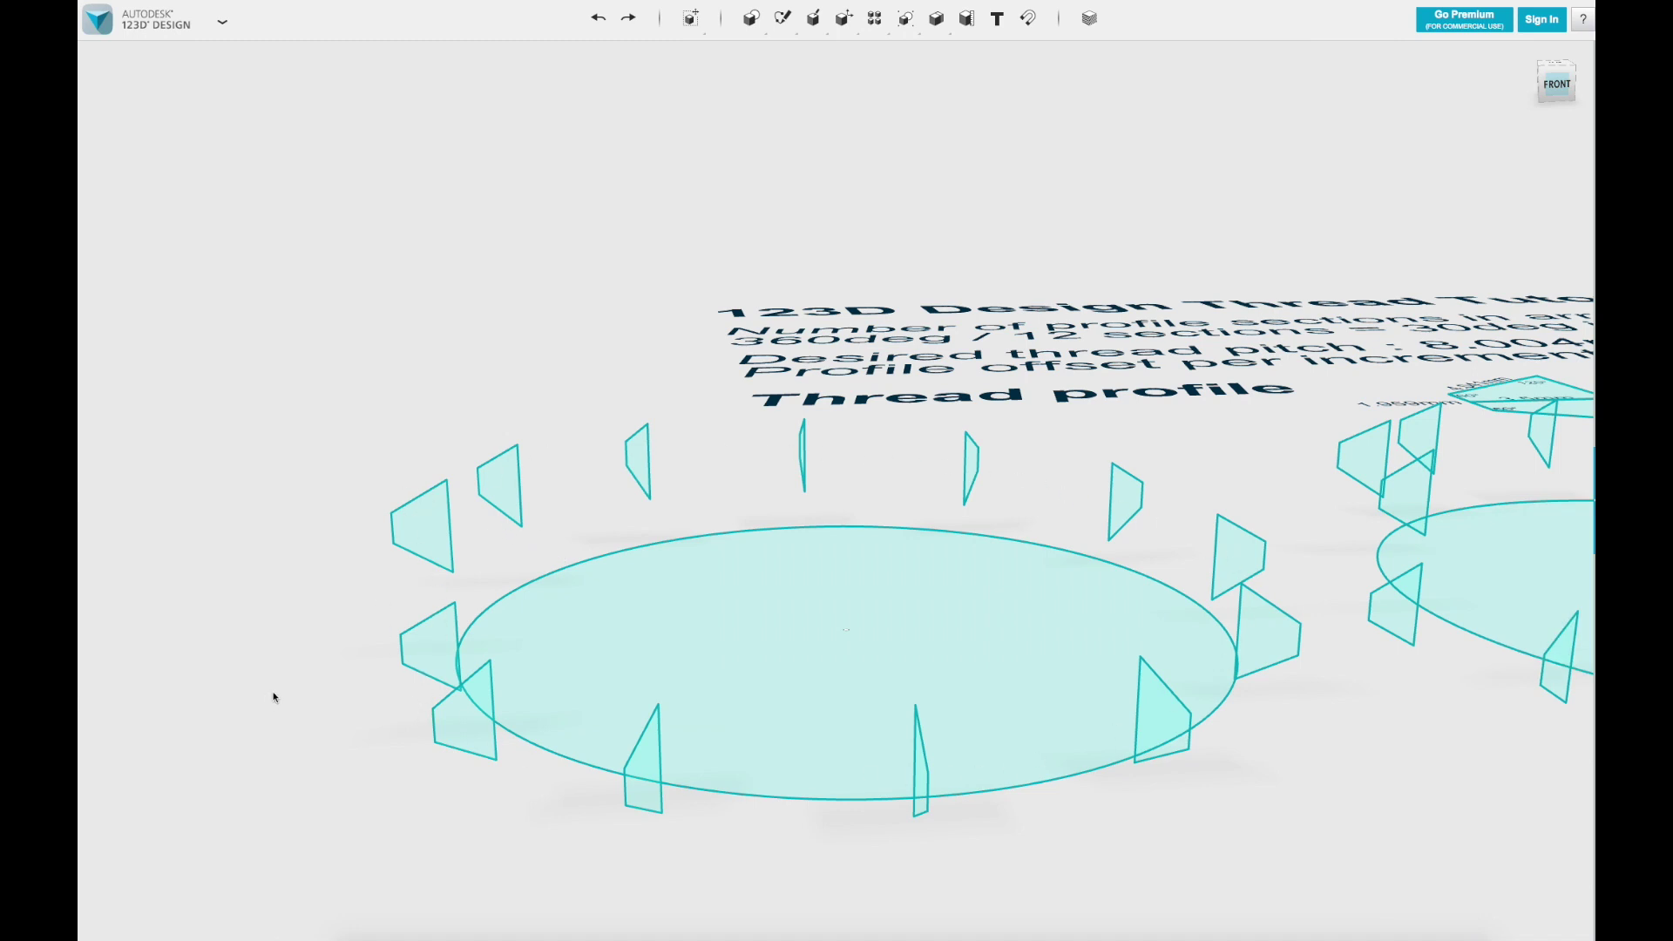
Step: Select all 13 thread profiles in order around the circle, starting with the lowest, and loft them into one solid thread turn
click(428, 649)
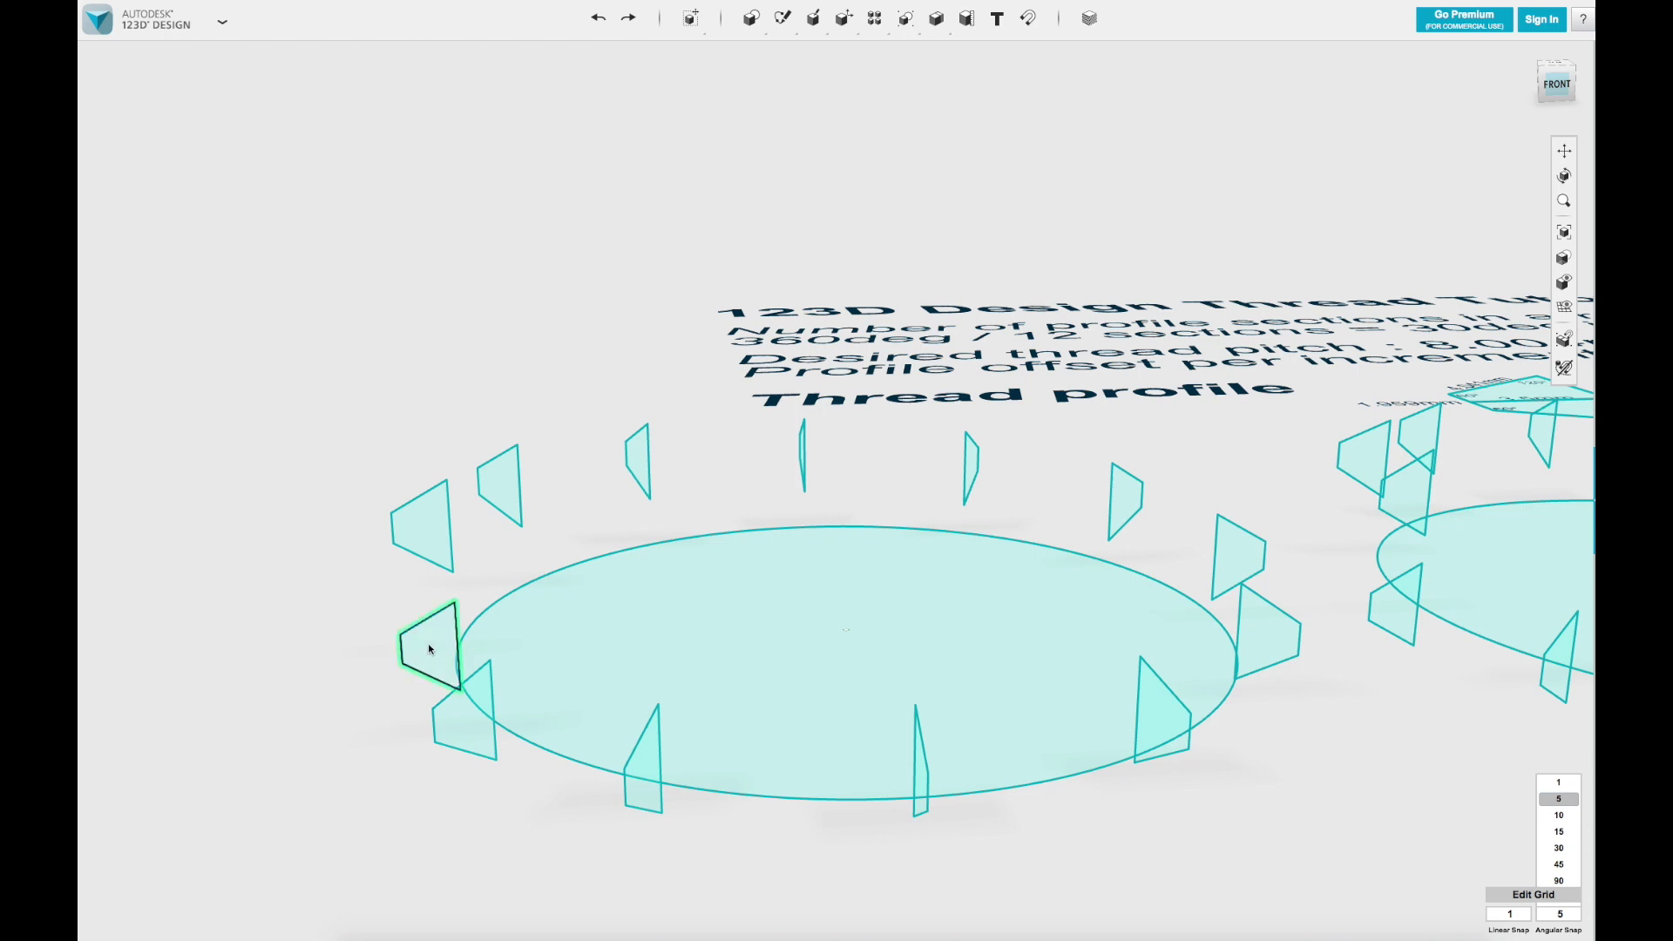
click(429, 649)
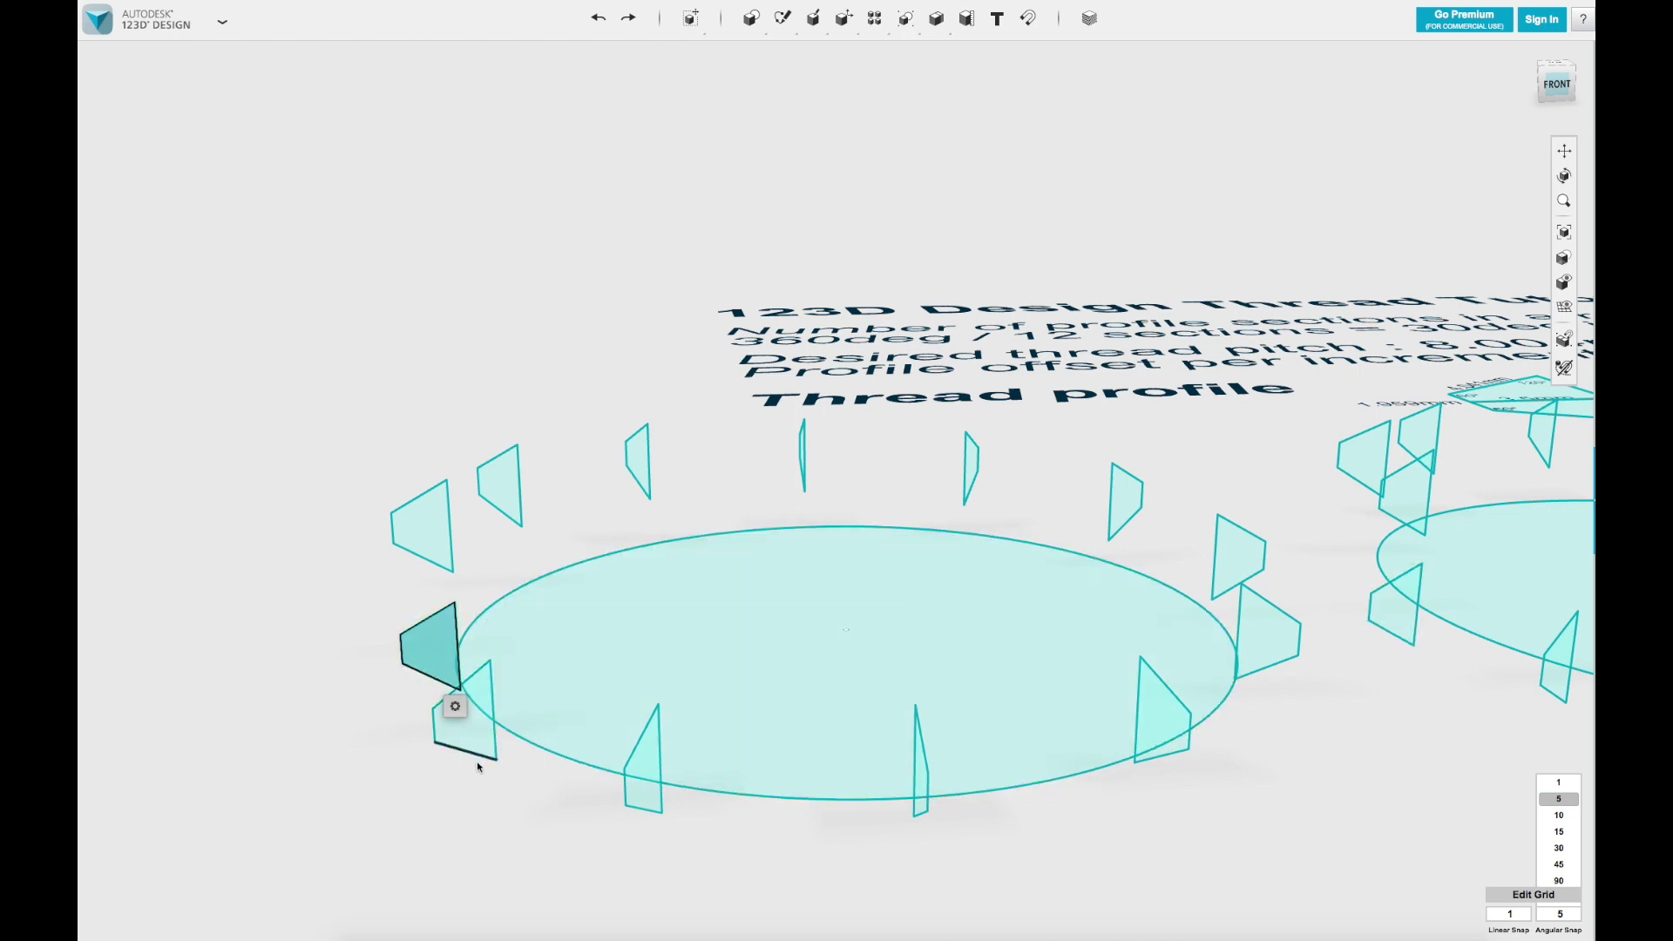
shift+click(471, 738)
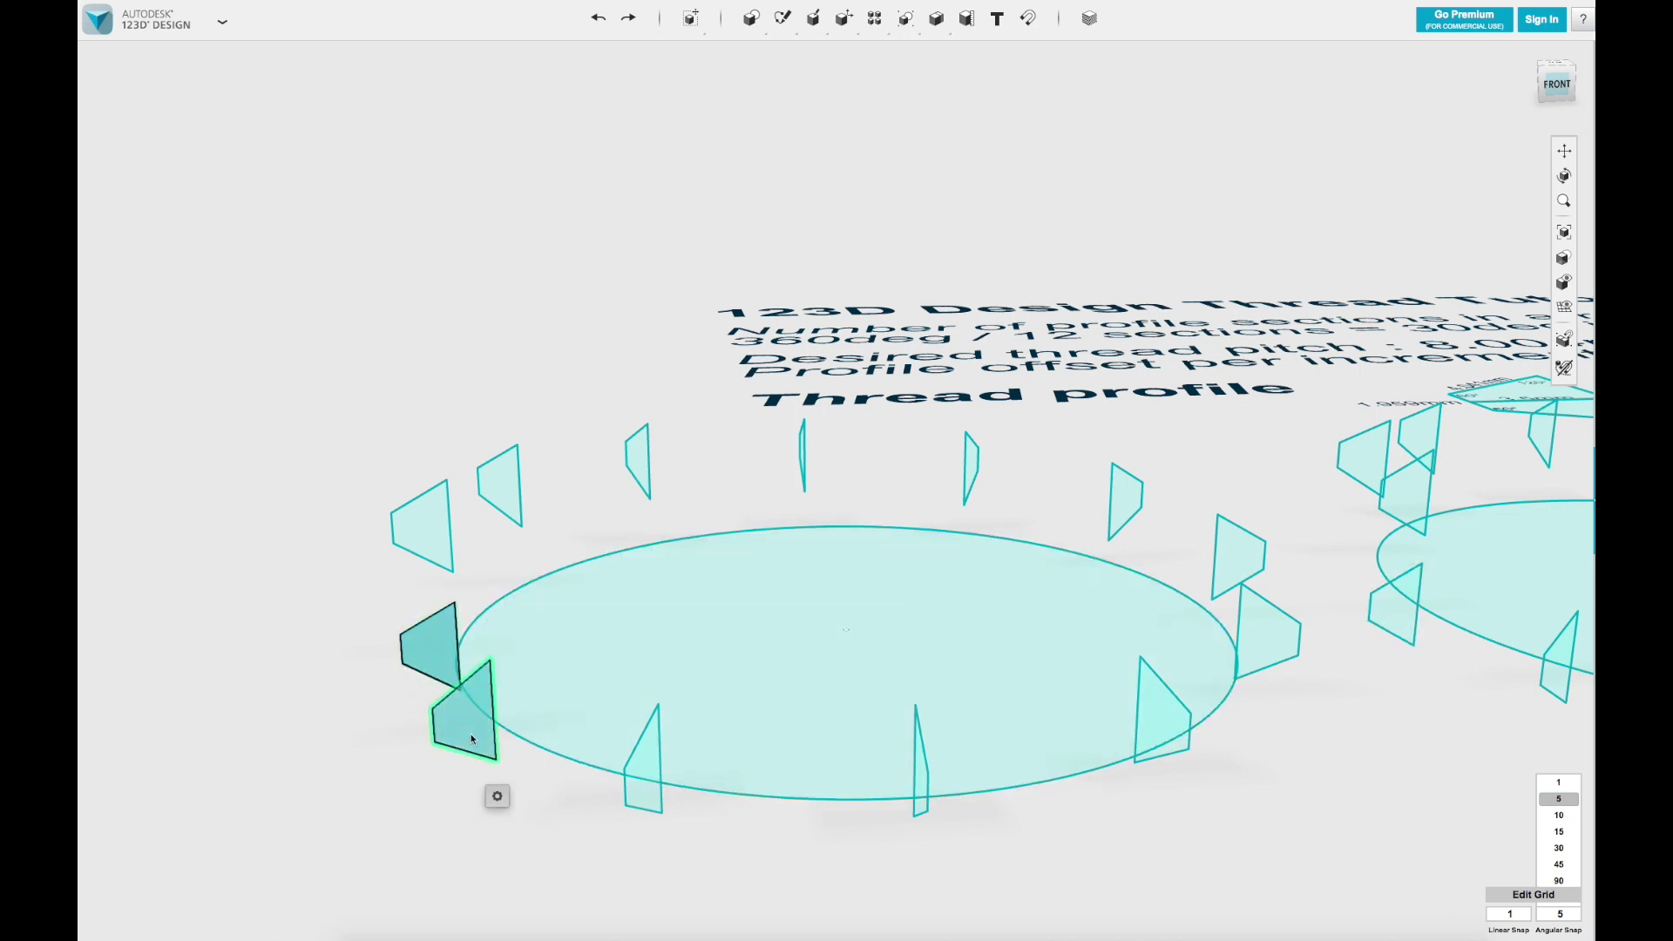
shift+click(643, 784)
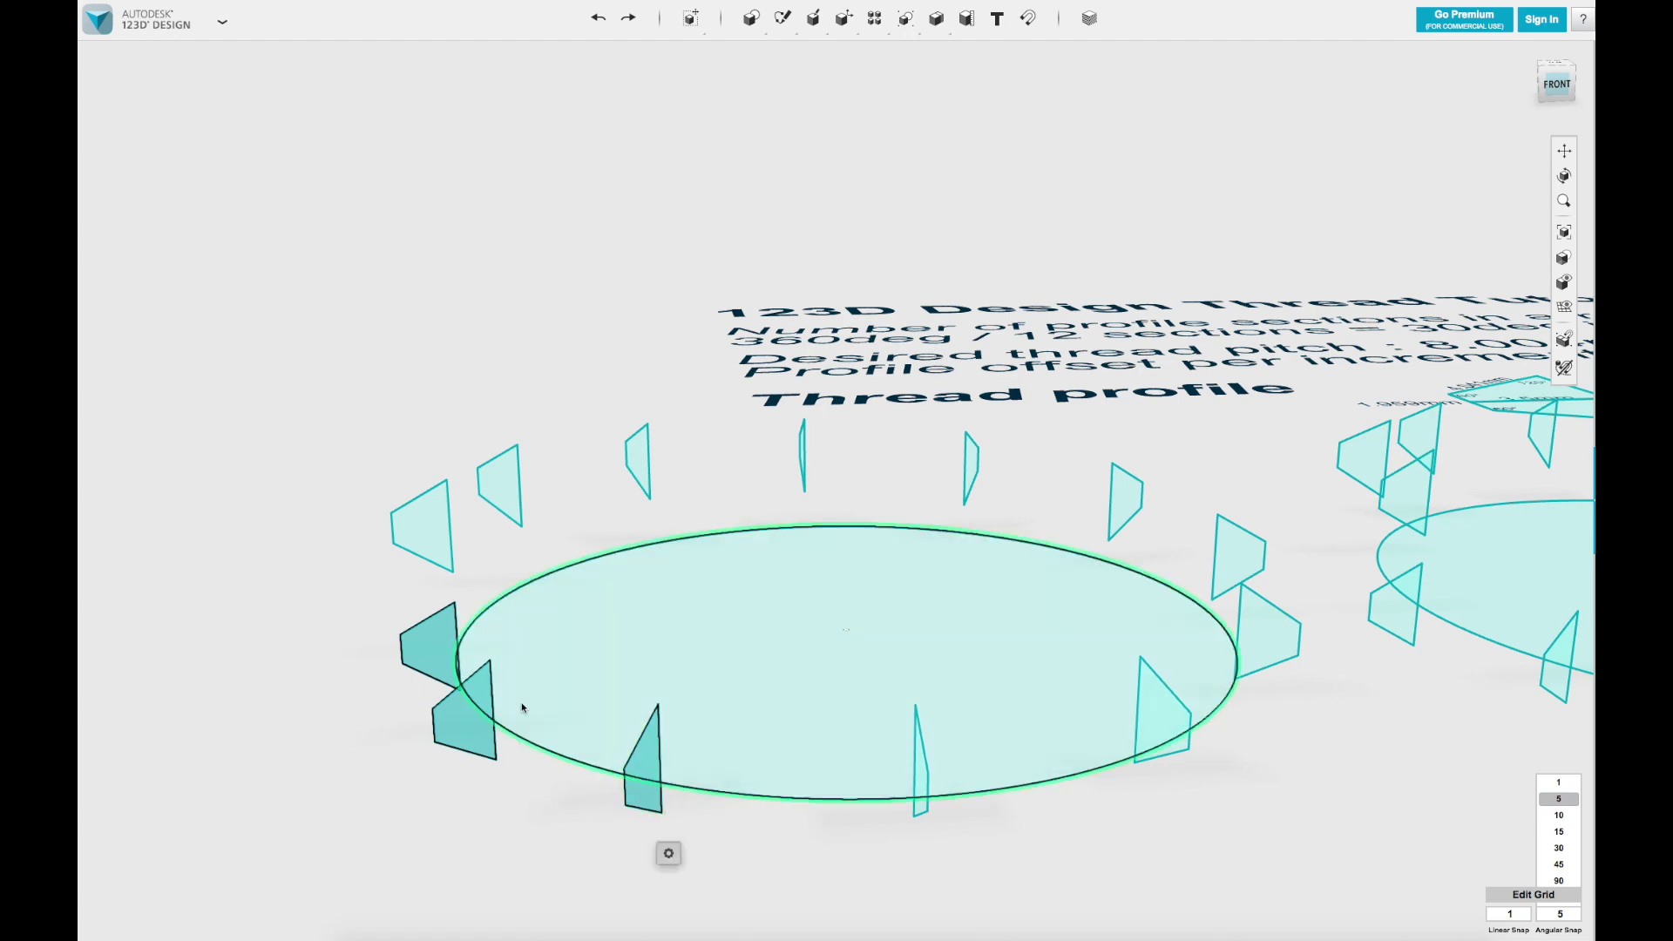
right_drag(818, 771, 1045, 773)
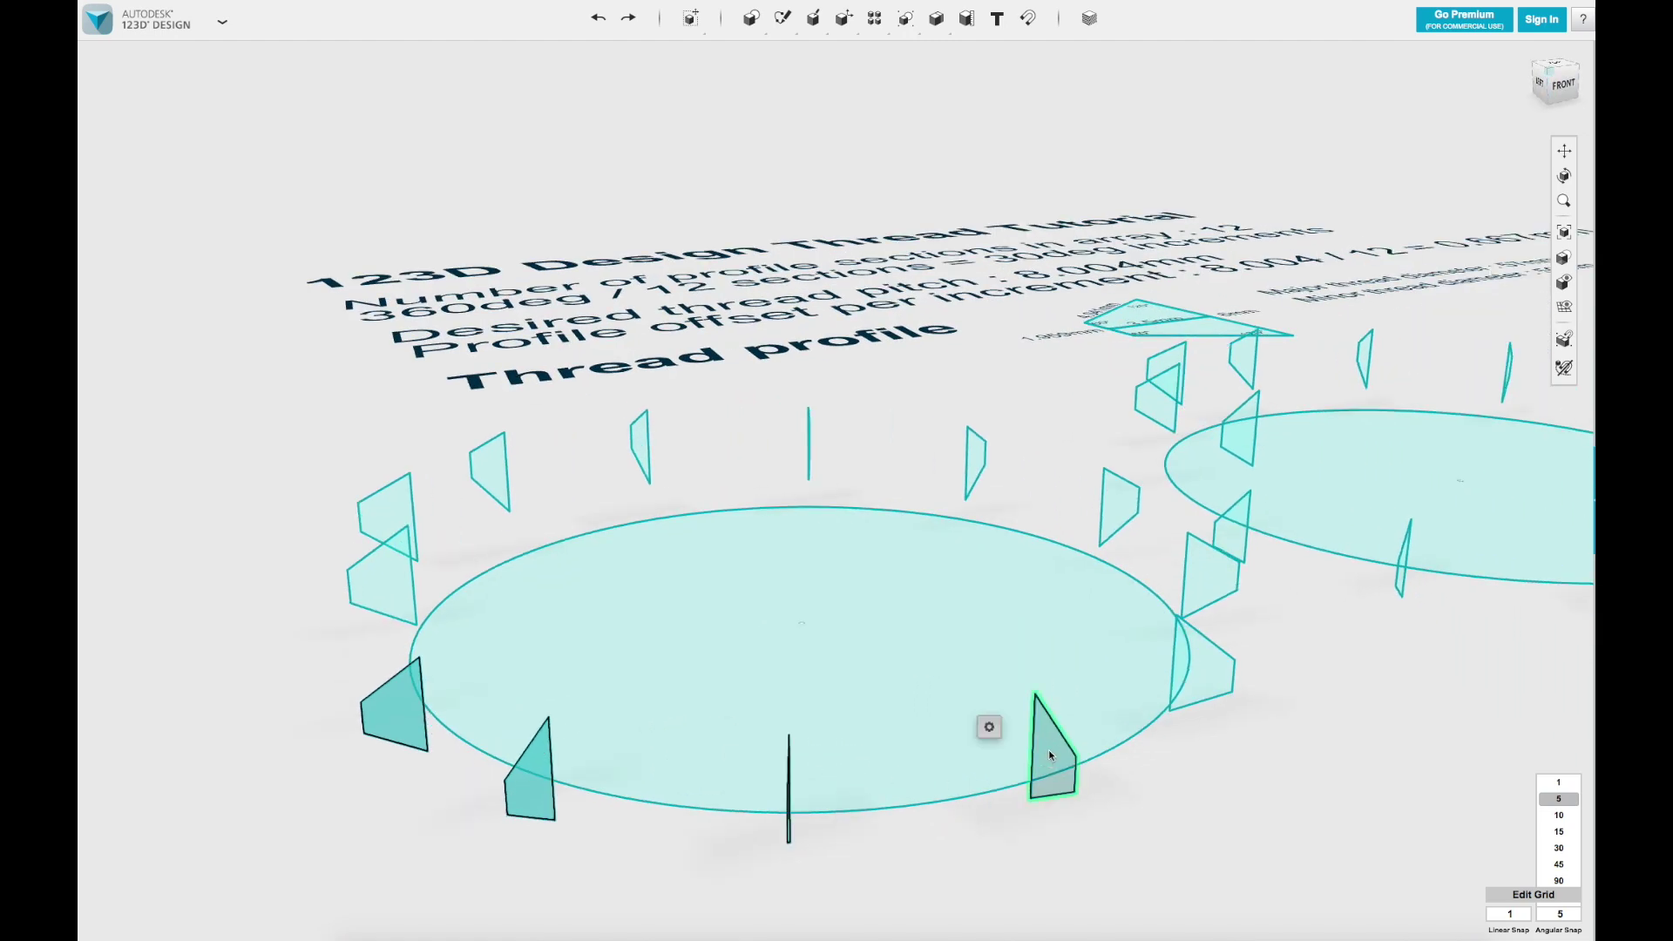
shift+click(1211, 671)
shift+click(1220, 575)
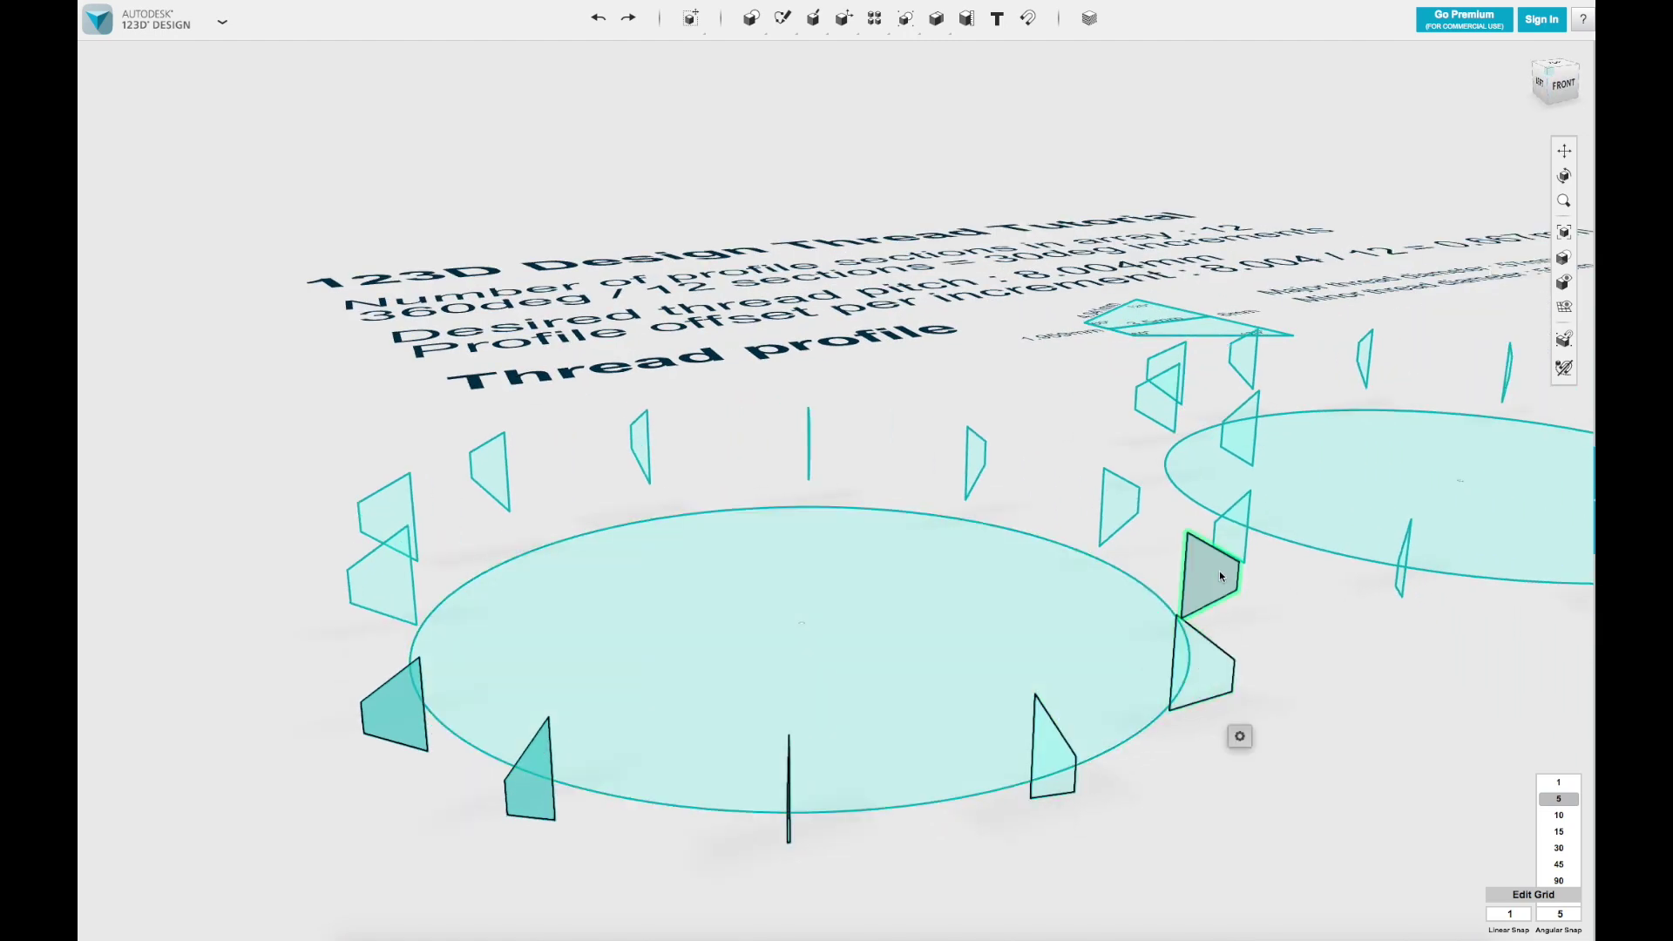
shift+click(1112, 500)
shift+click(976, 458)
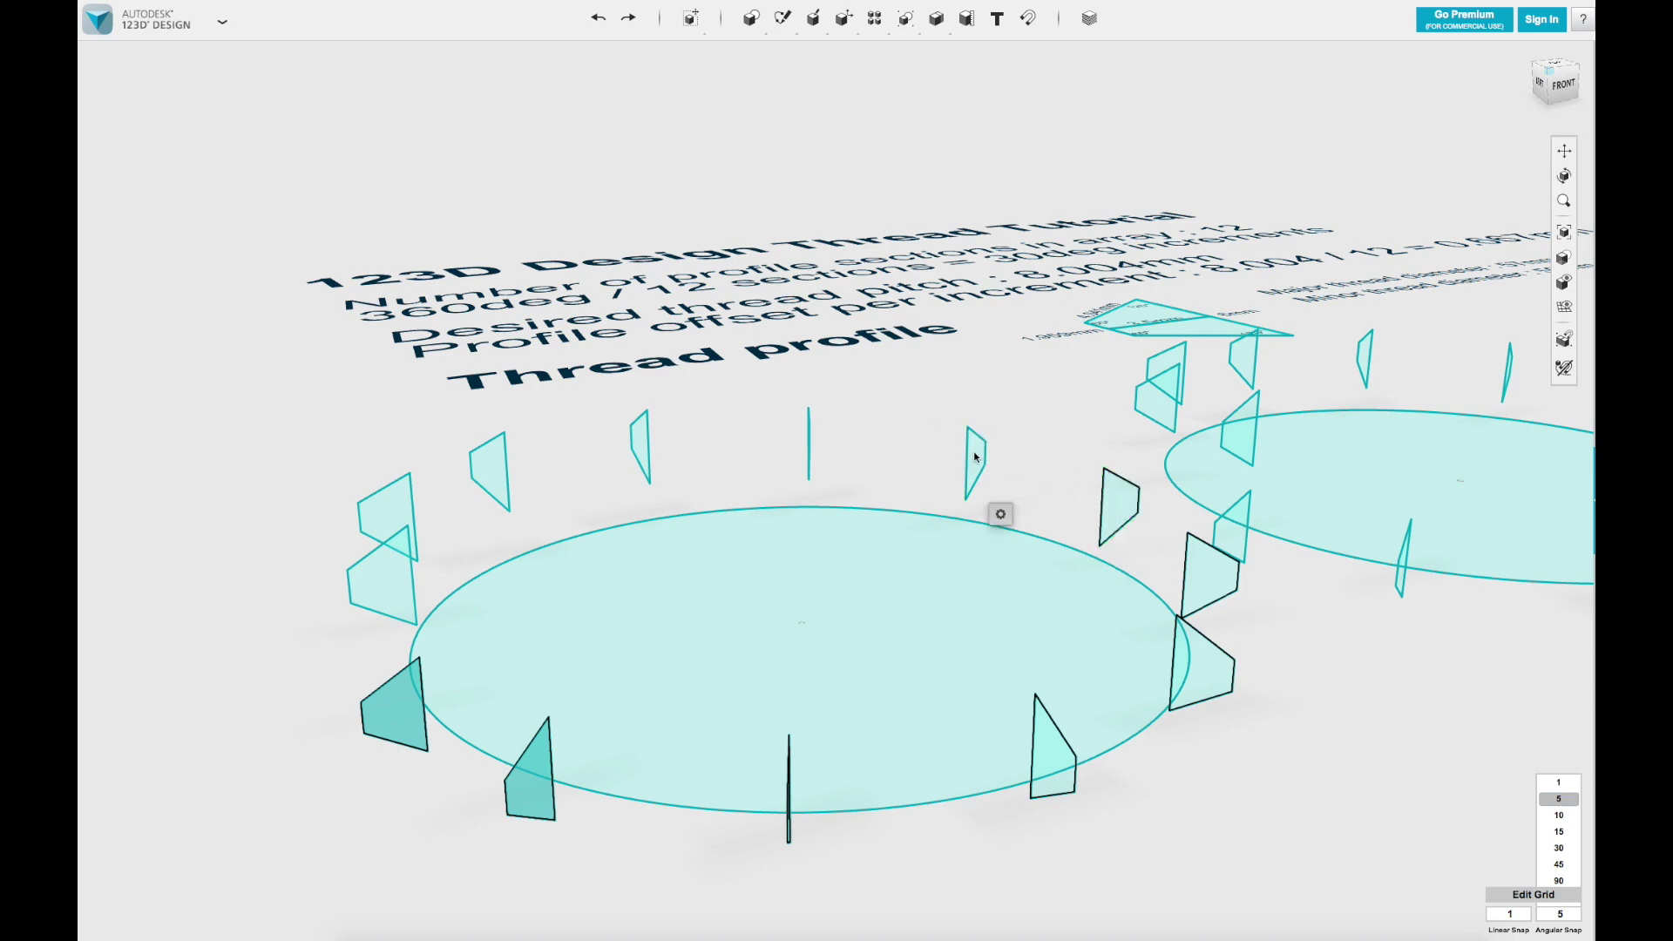
right_drag(1042, 482, 1000, 514)
shift+click(1305, 502)
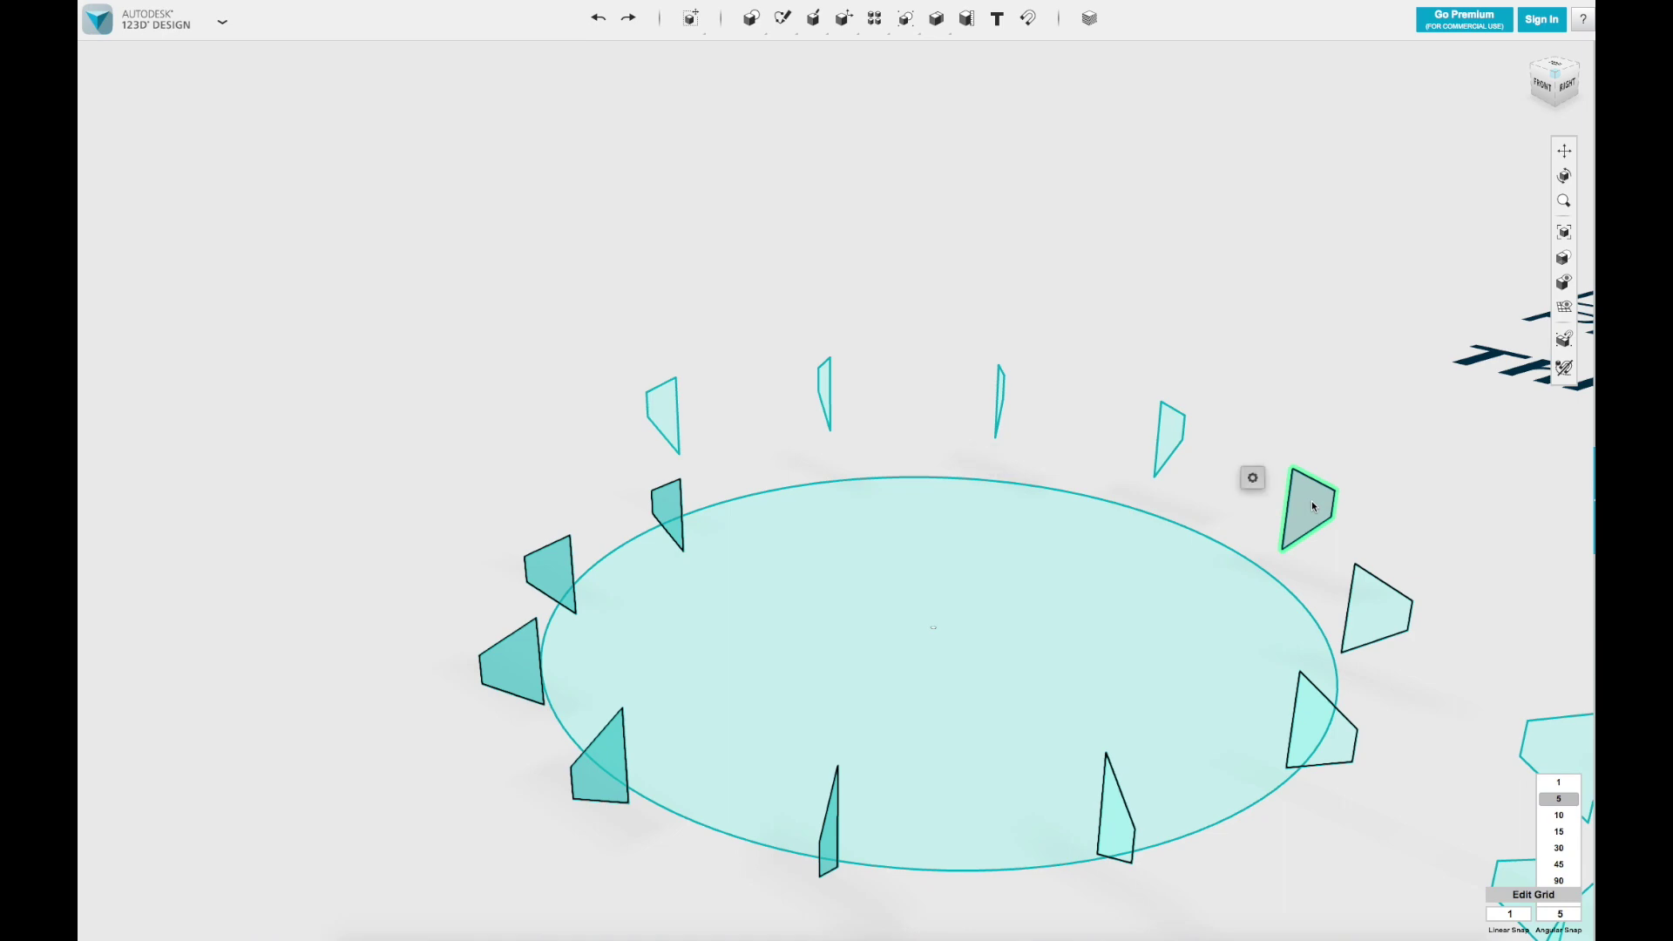
shift+click(1170, 450)
right_drag(1112, 450, 1159, 440)
shift+click(676, 438)
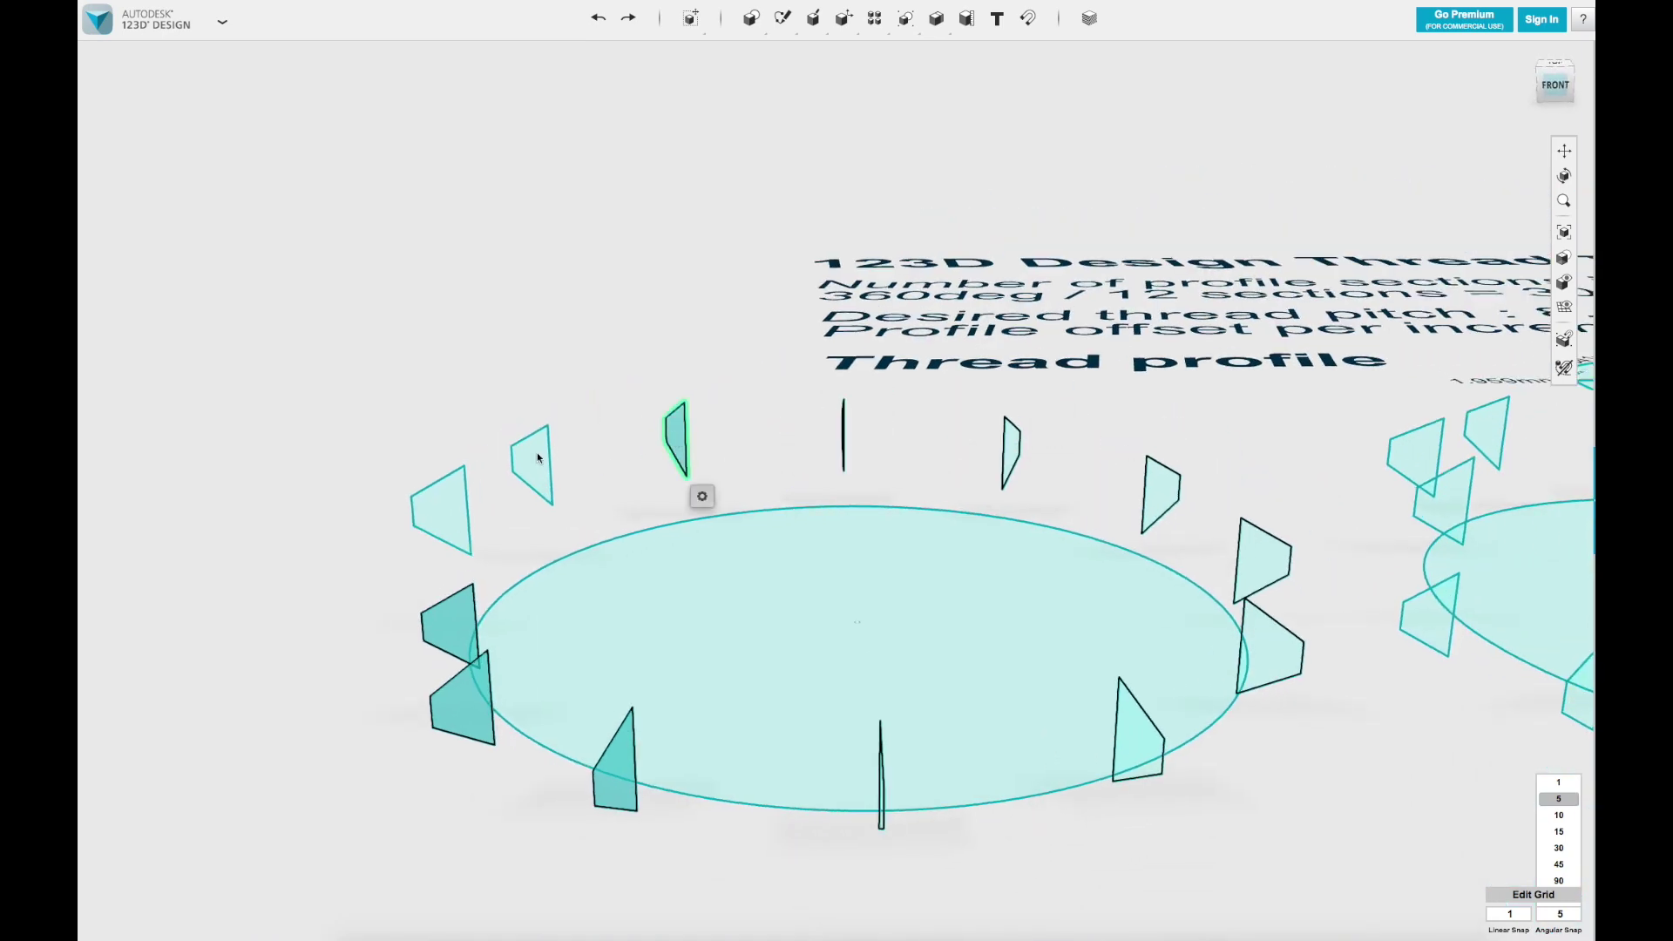
shift+click(535, 459)
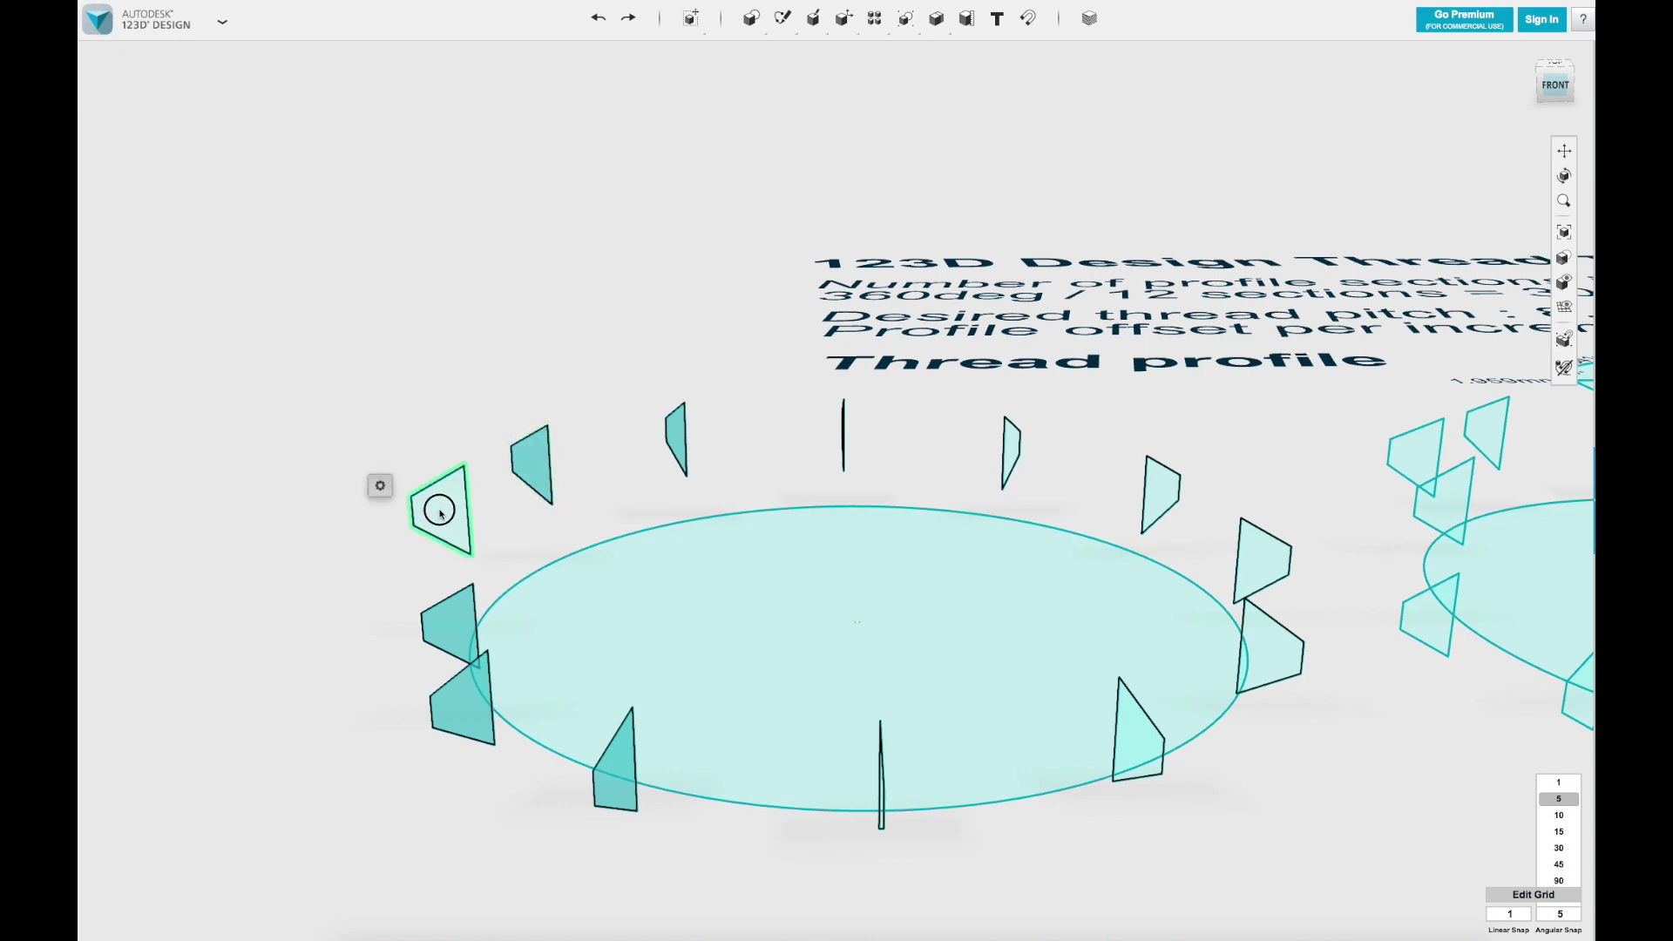
shift+click(445, 507)
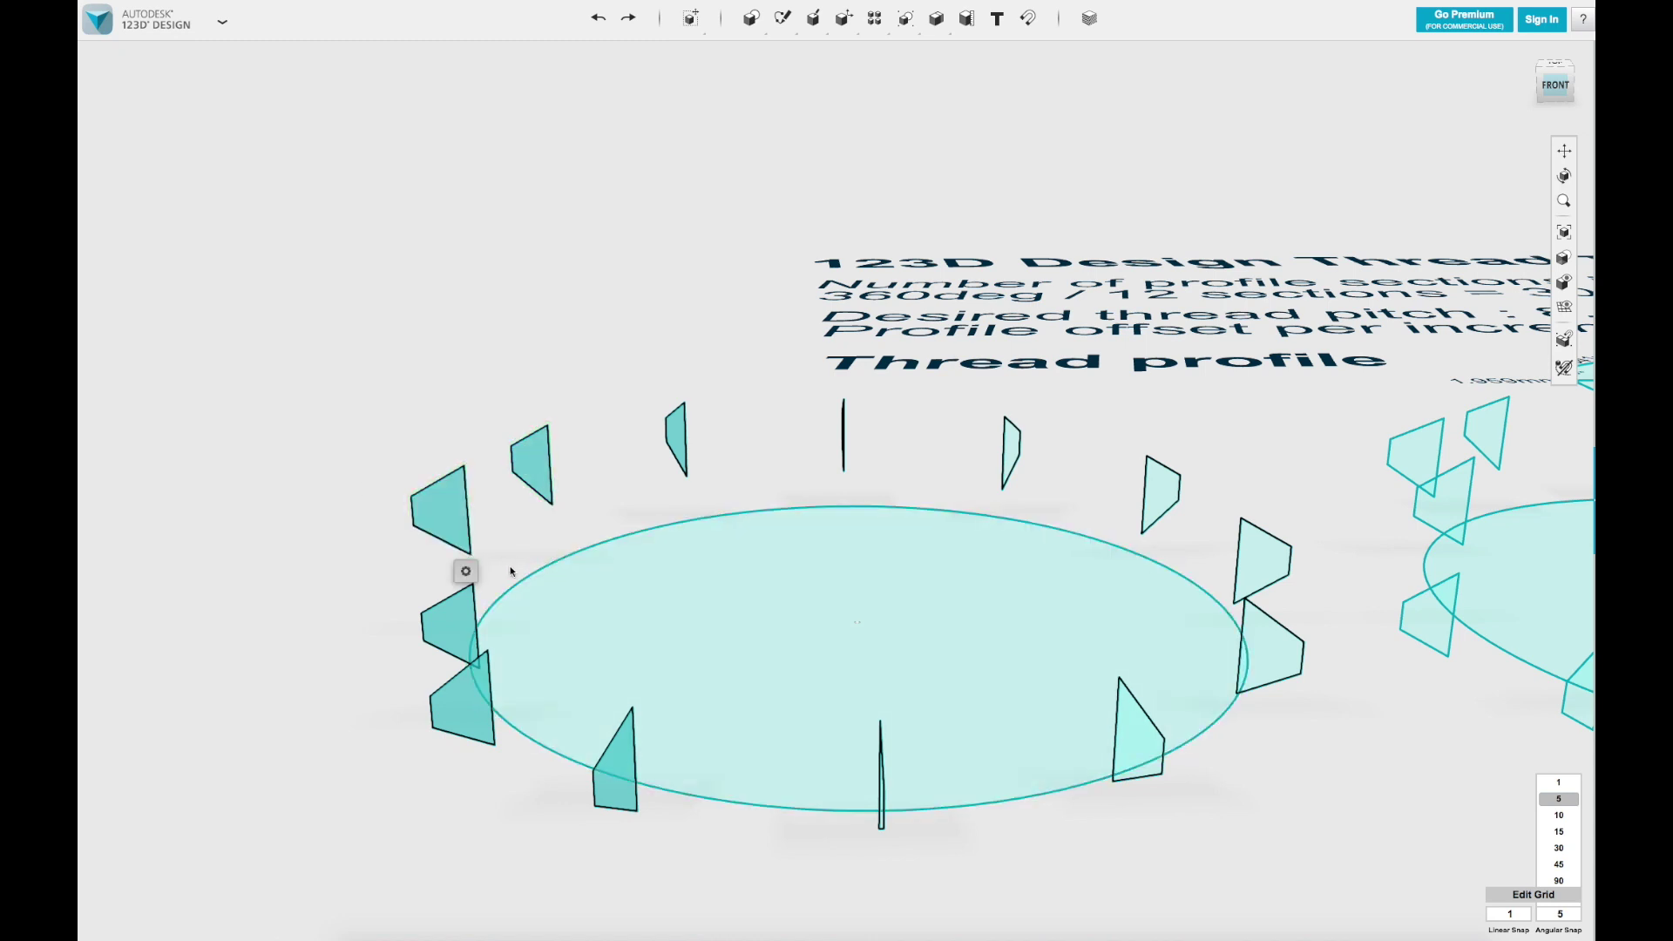
mouse_move(470, 575)
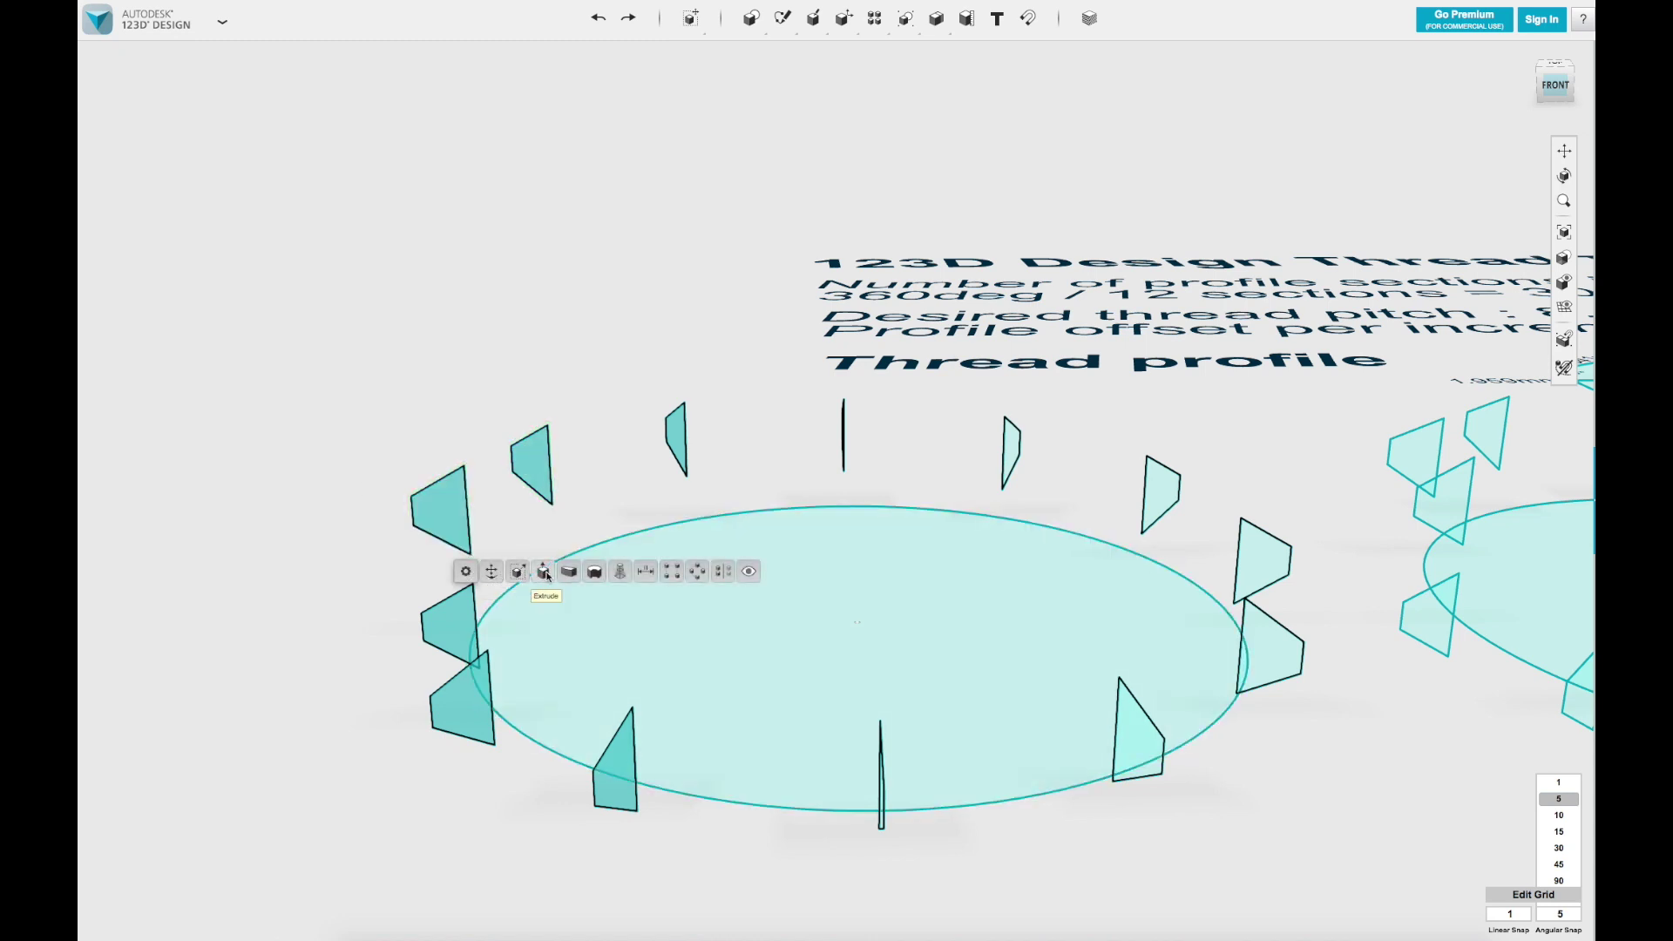
click(622, 573)
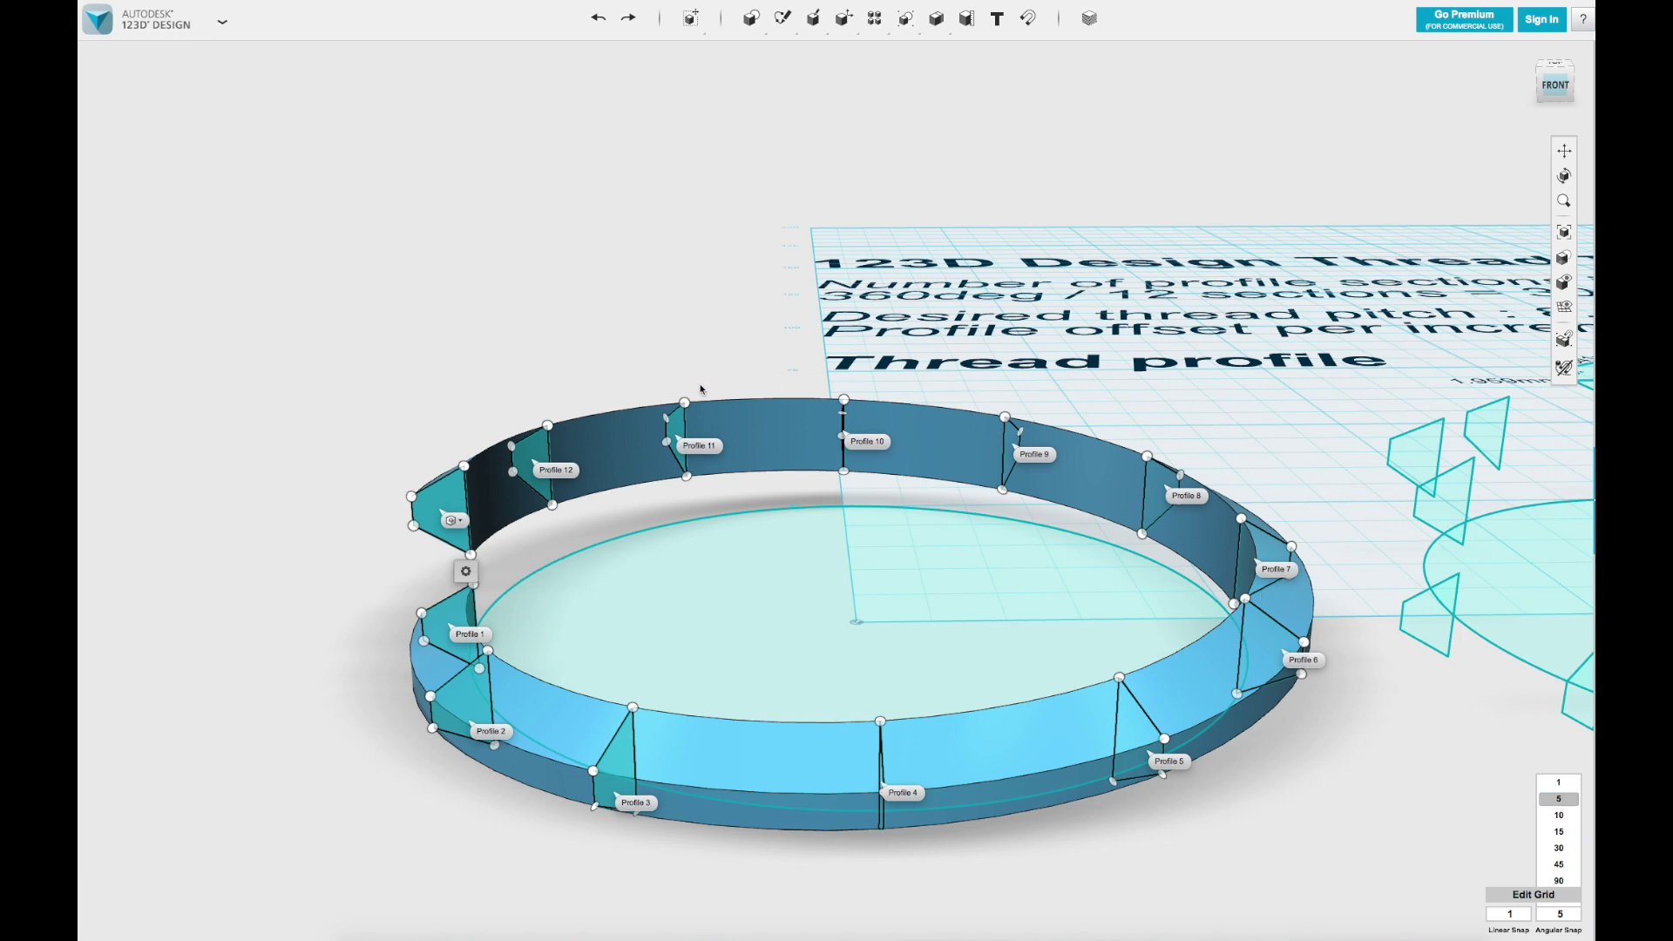
click(447, 357)
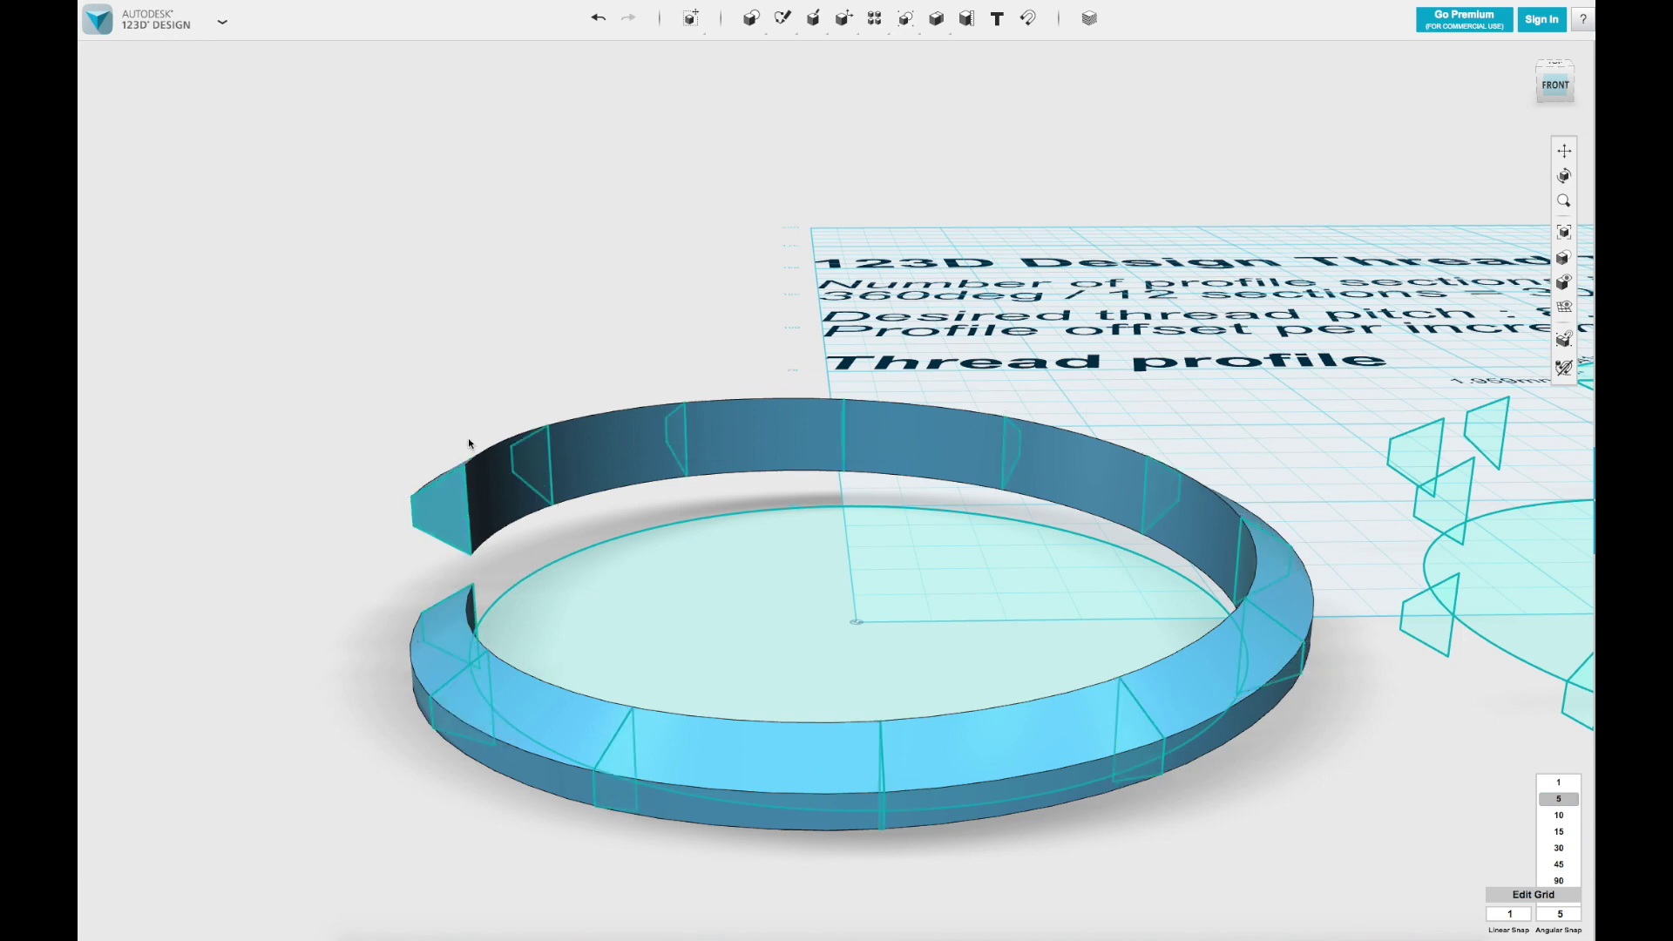
Step: Duplicate the lofted thread turn and move the copy up 8.004 mm along Z
click(555, 714)
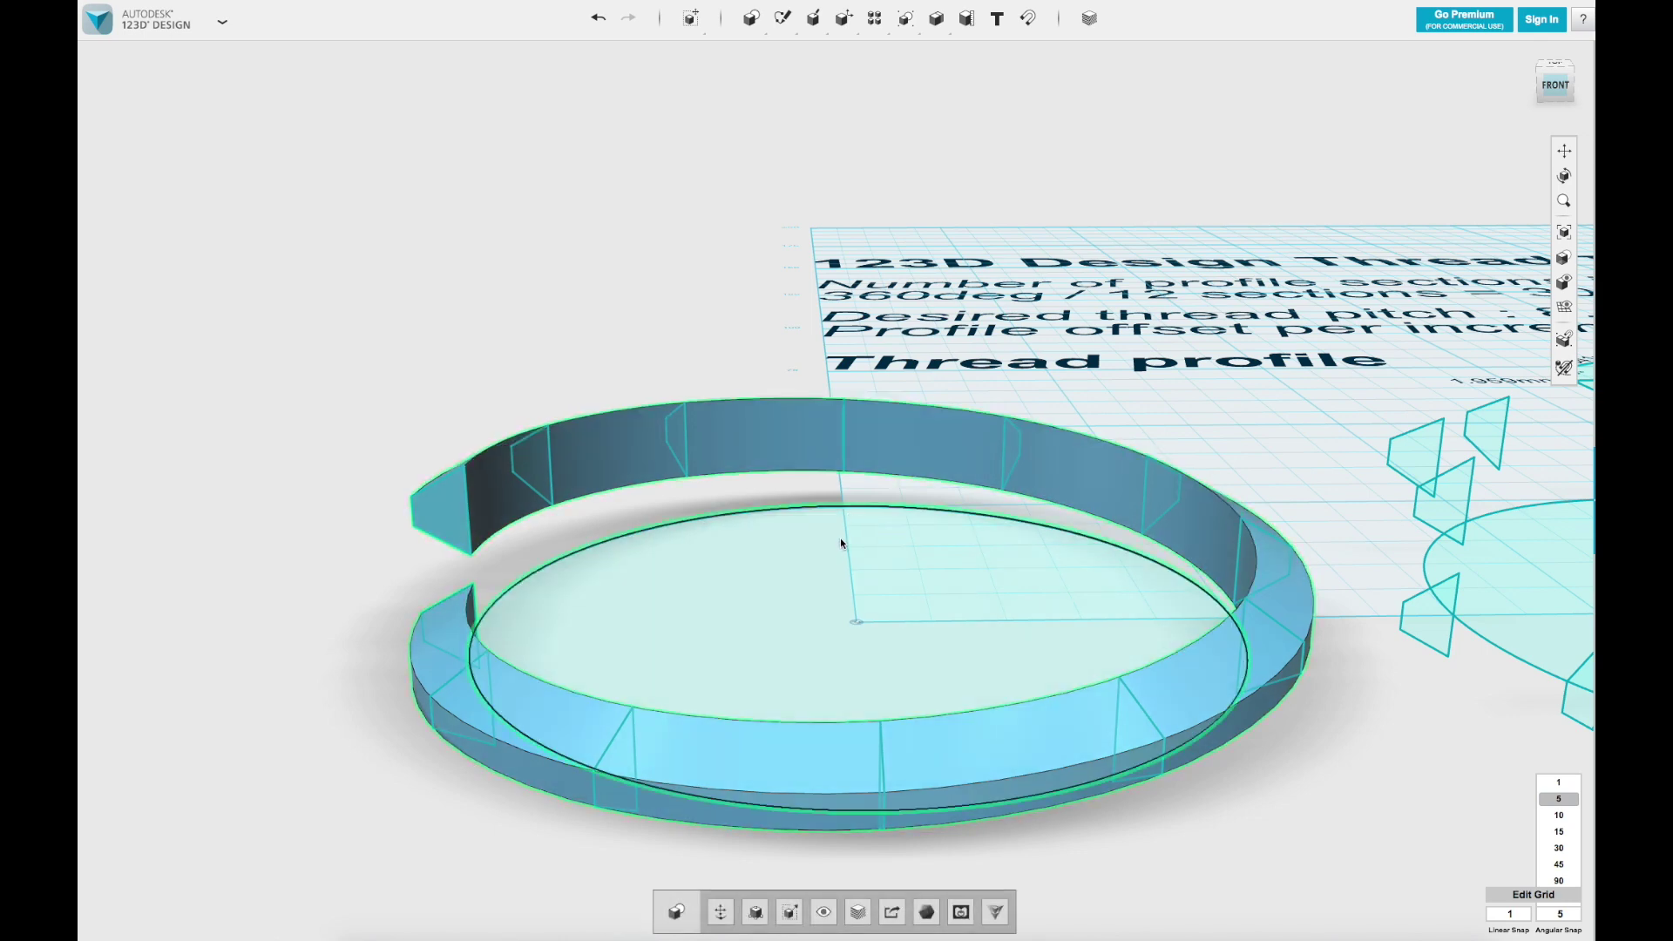
key(super+v)
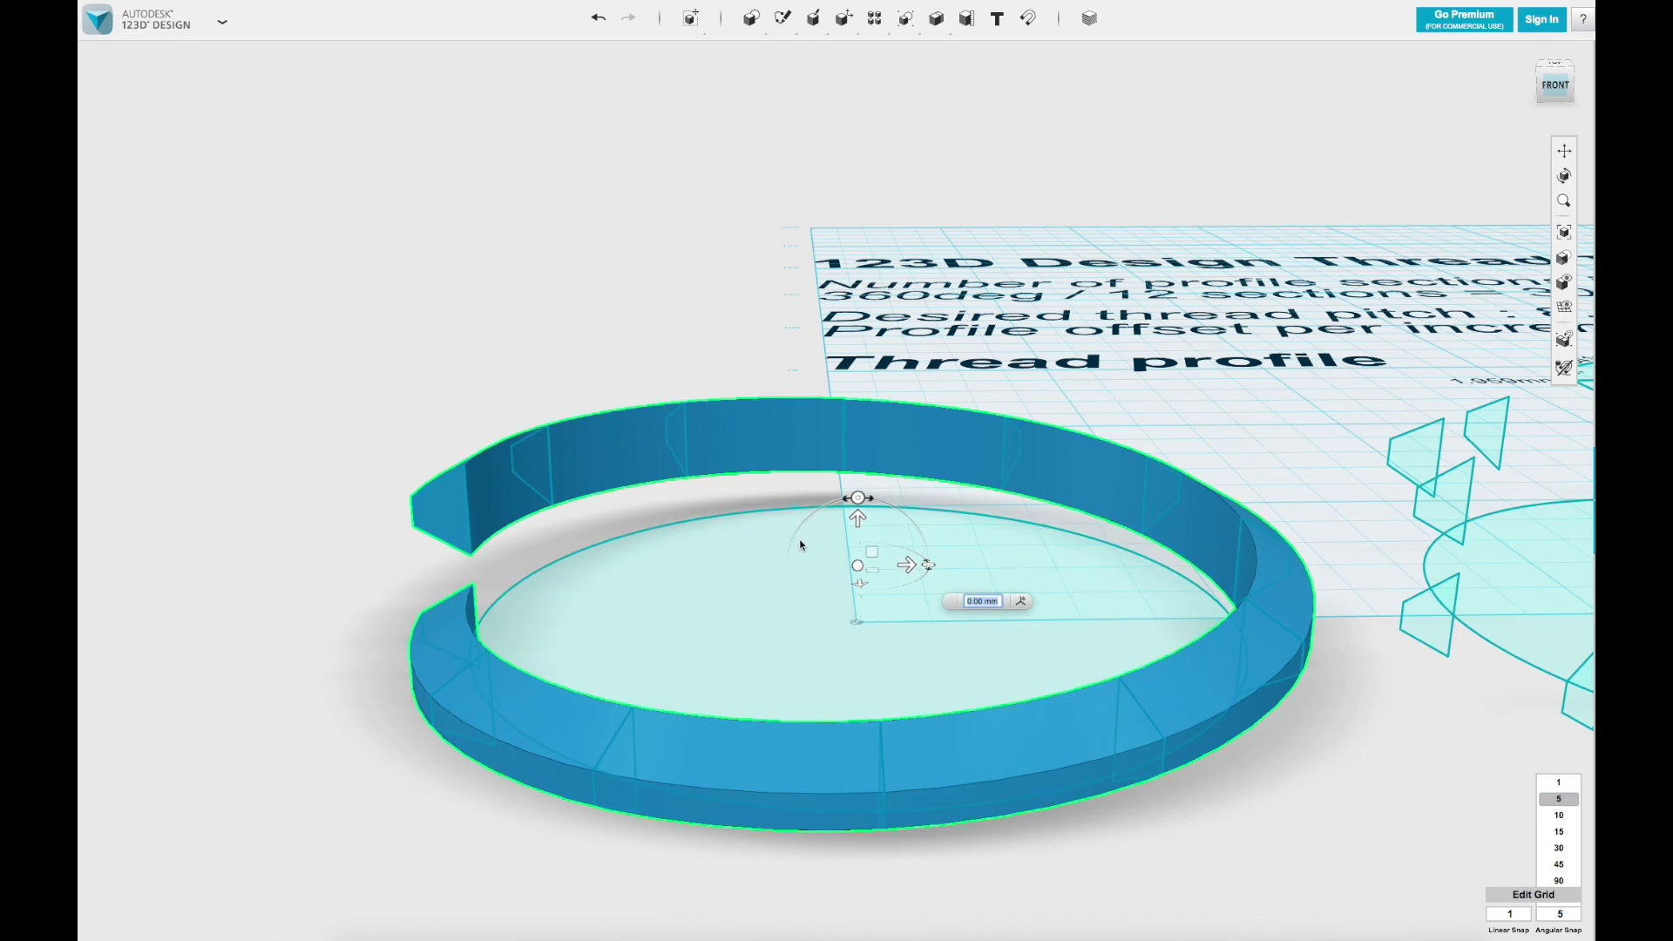
drag(857, 500, 858, 380)
text(8)
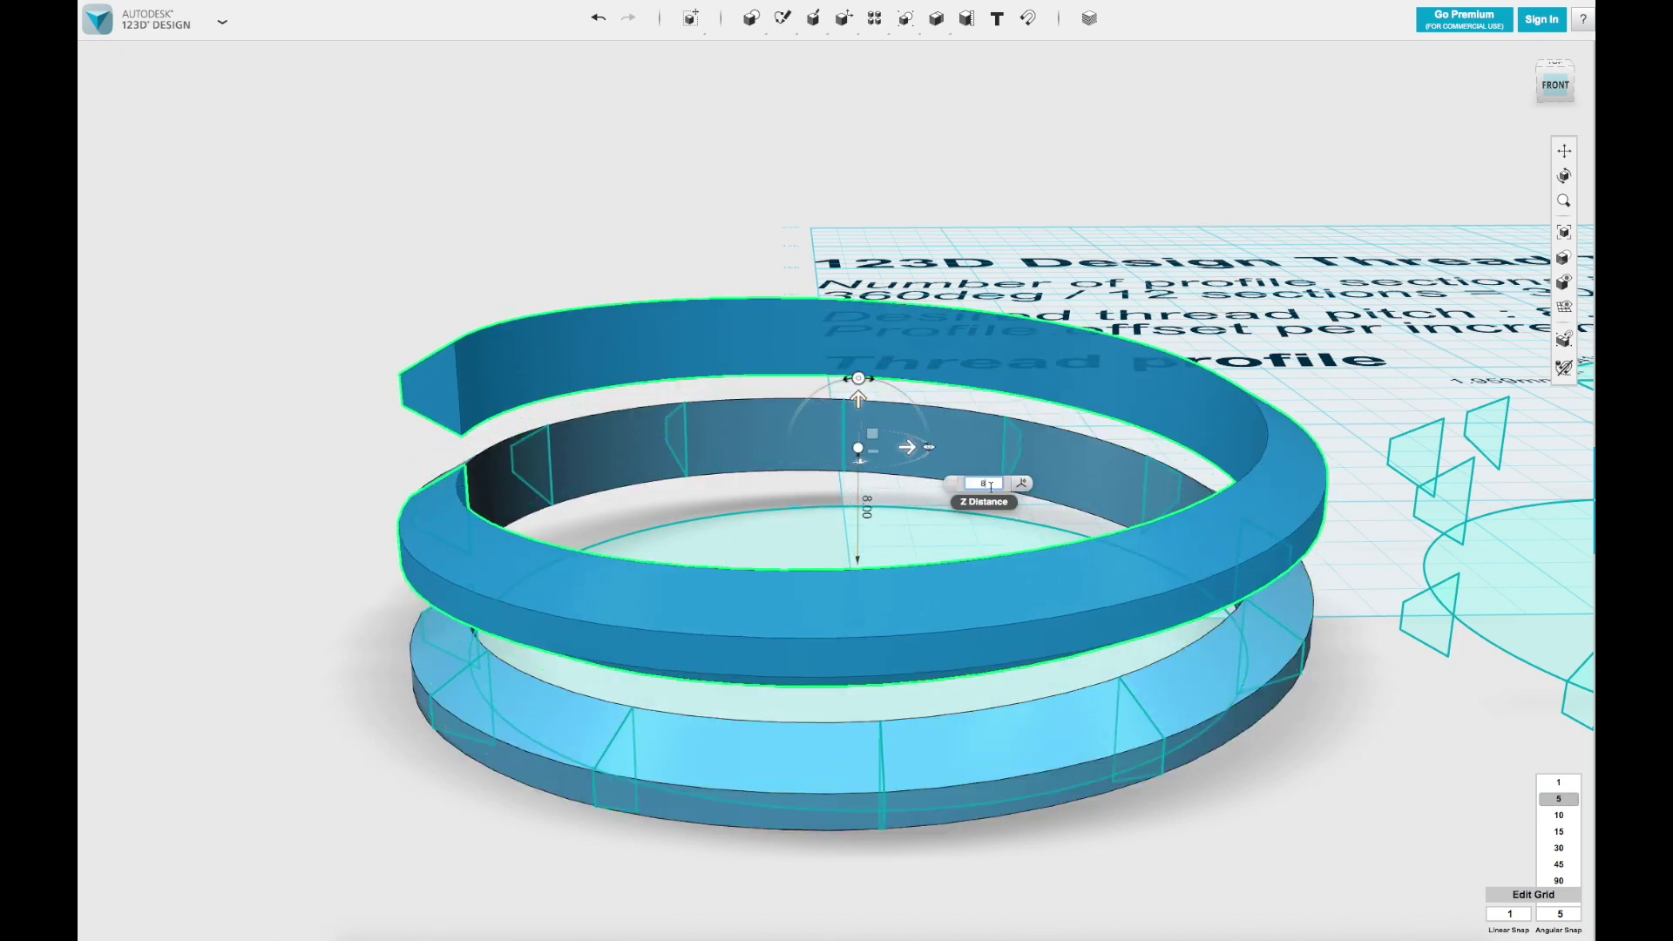
text(.004)
key(Return)
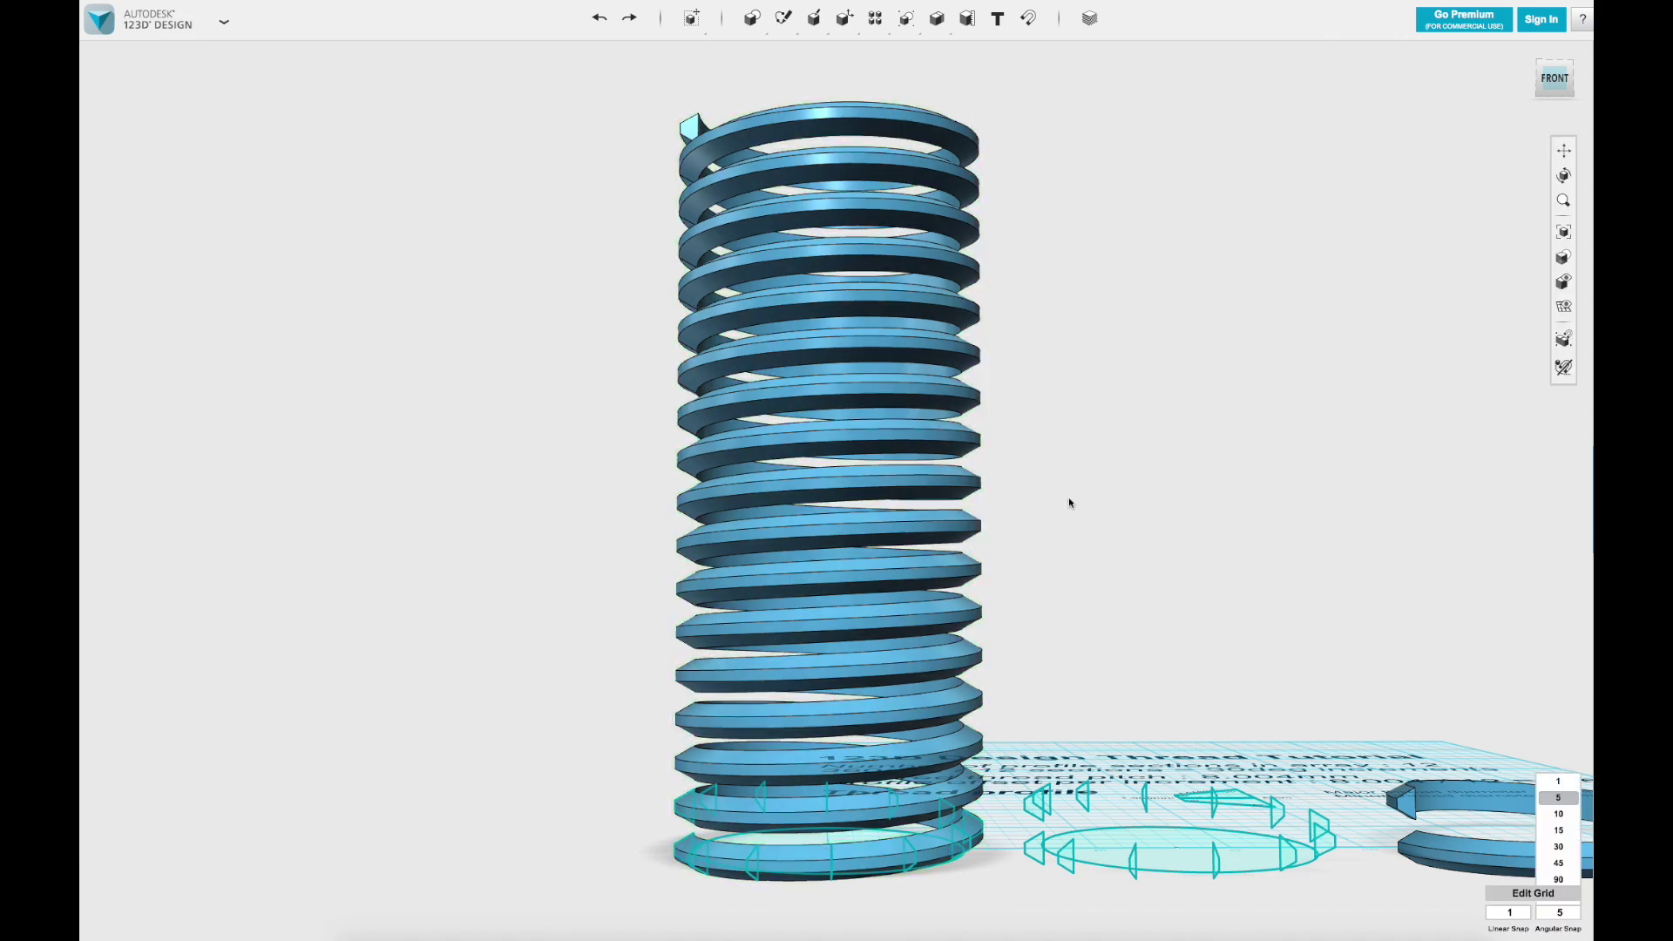
Step: Extrude the base circle under the stacked thread turns upward through the coil to slightly above the topmost turn
right_drag(1068, 500, 1035, 487)
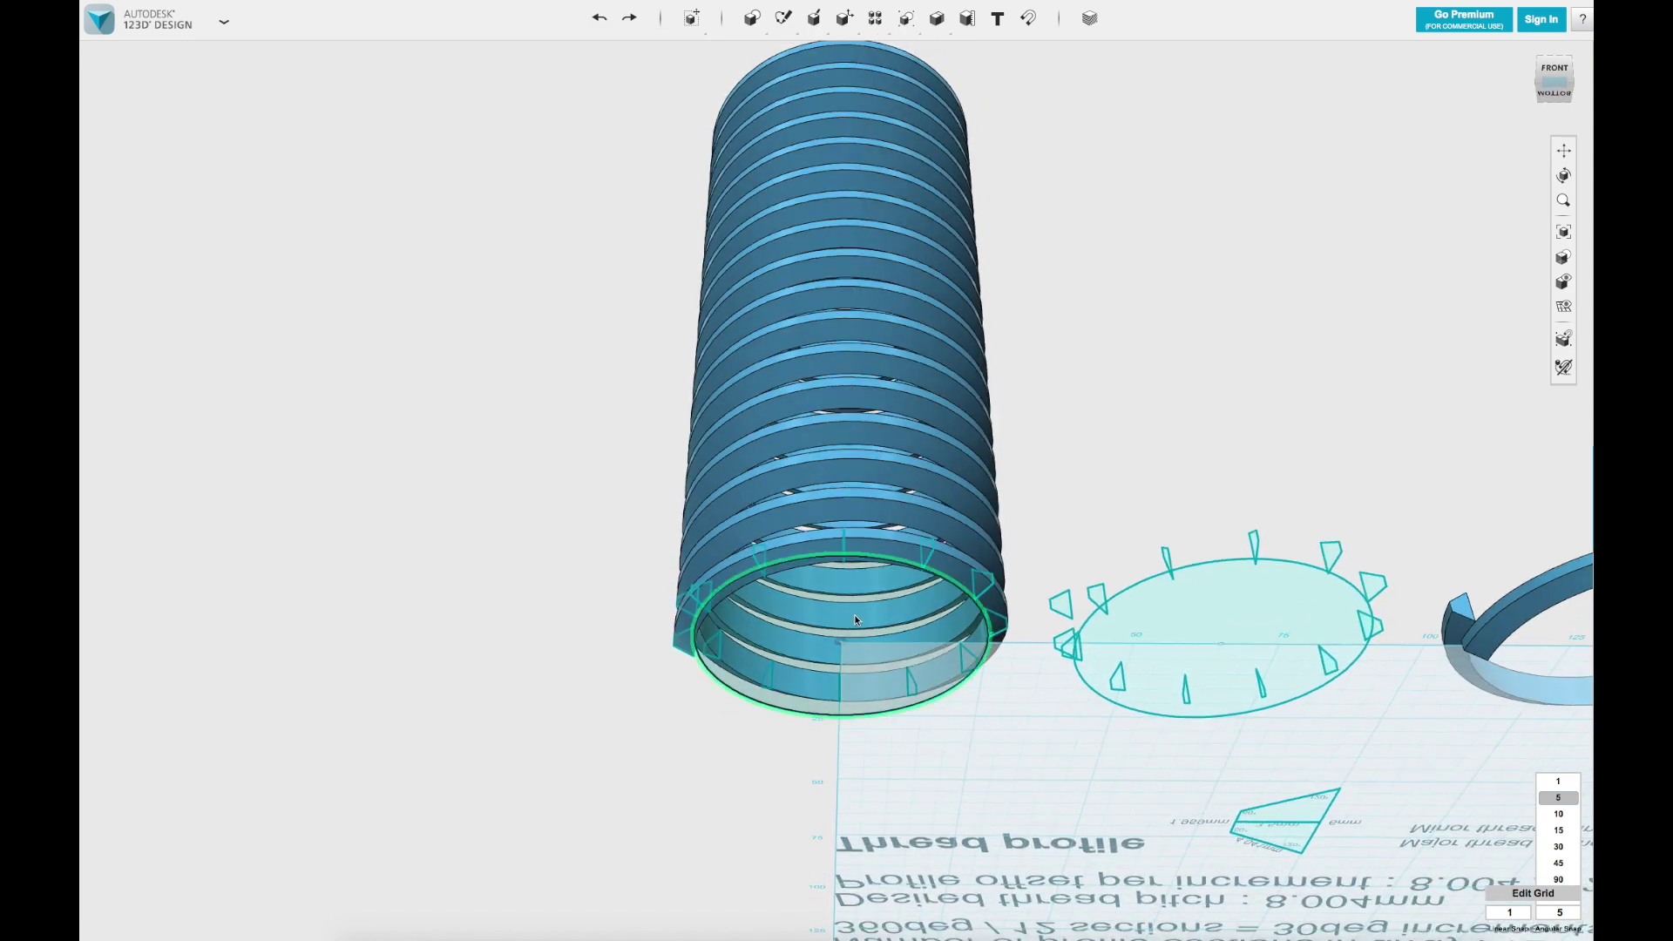
click(881, 676)
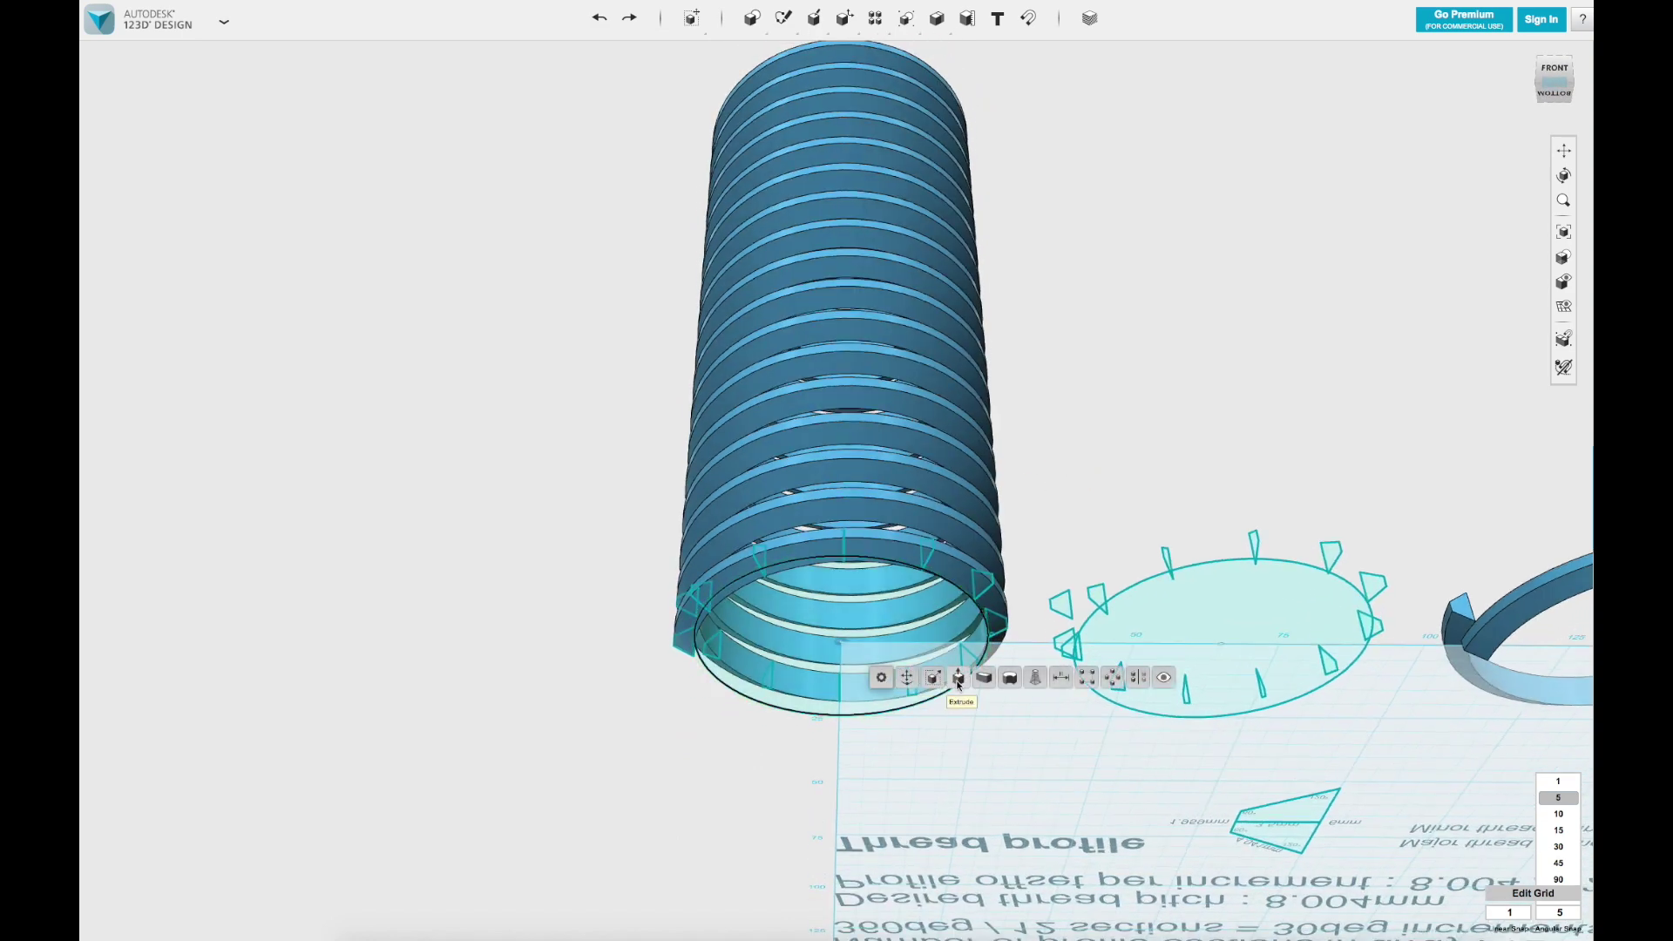
click(907, 677)
right_drag(969, 627, 906, 719)
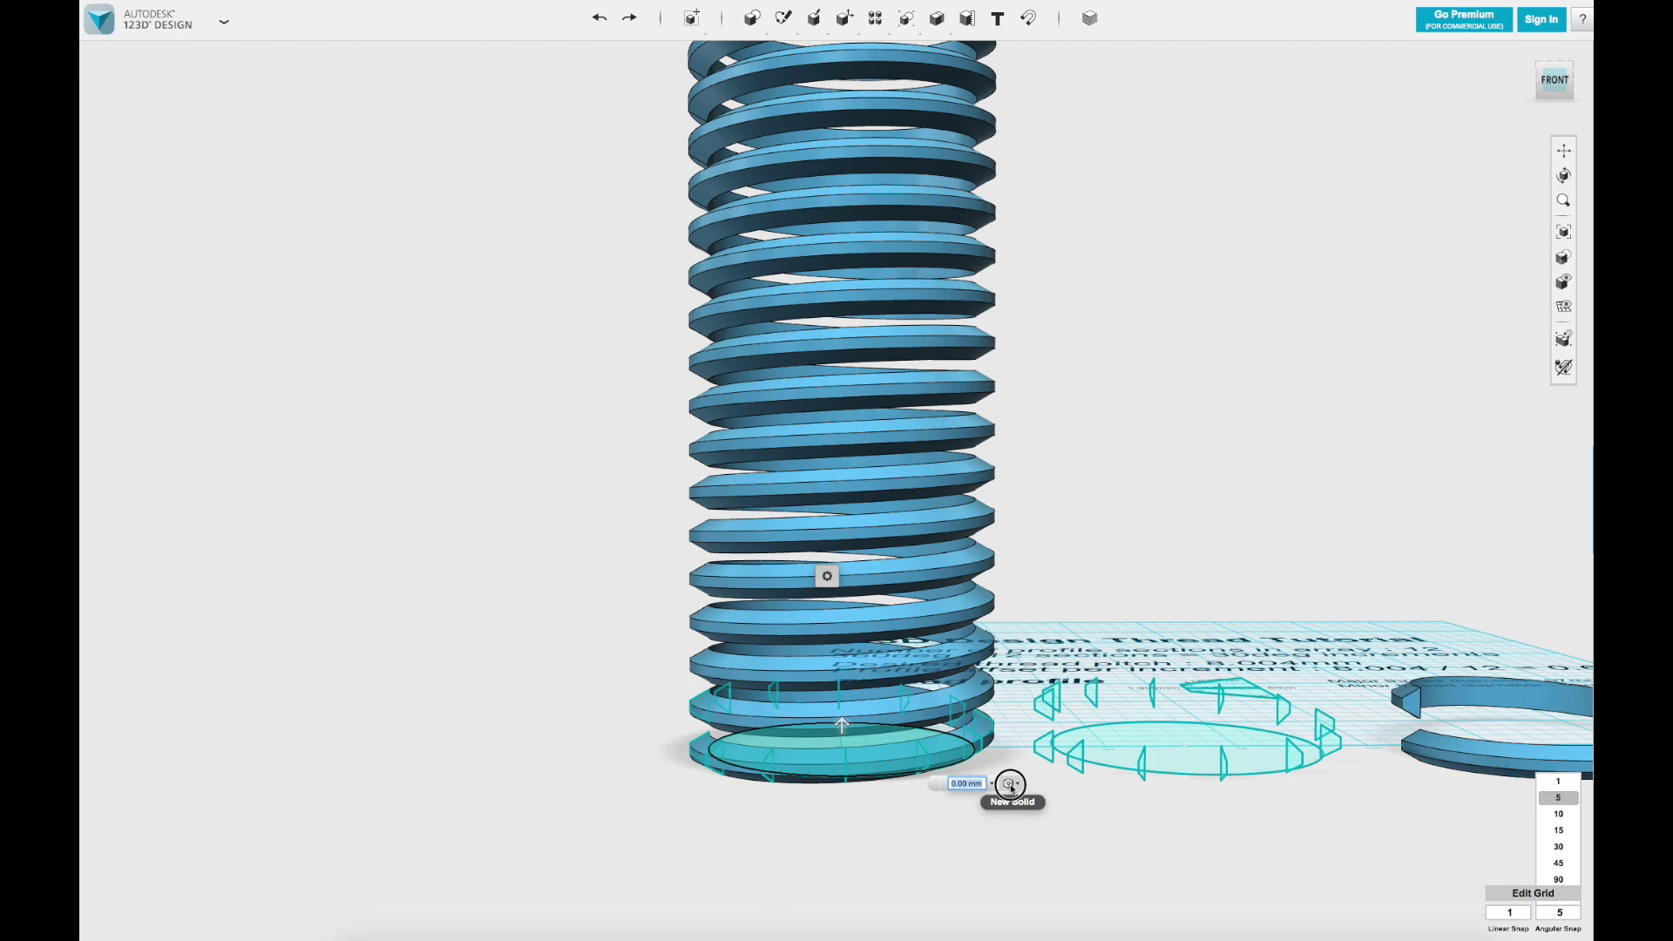
click(1012, 785)
click(1025, 802)
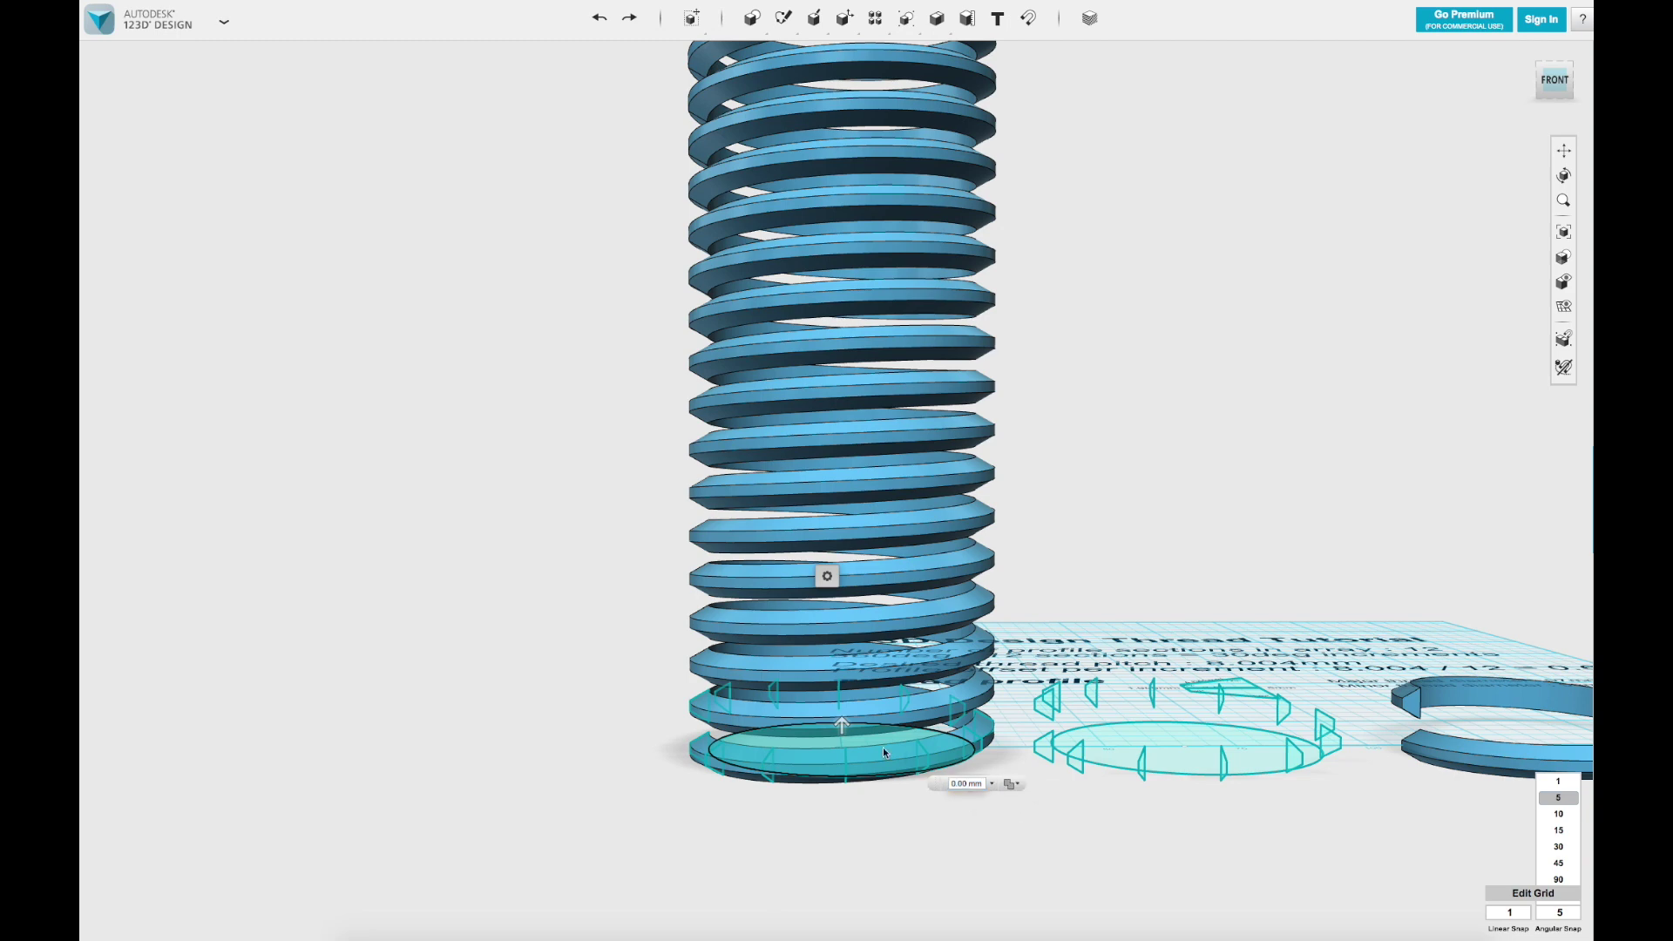
scroll(887, 339, down, 5)
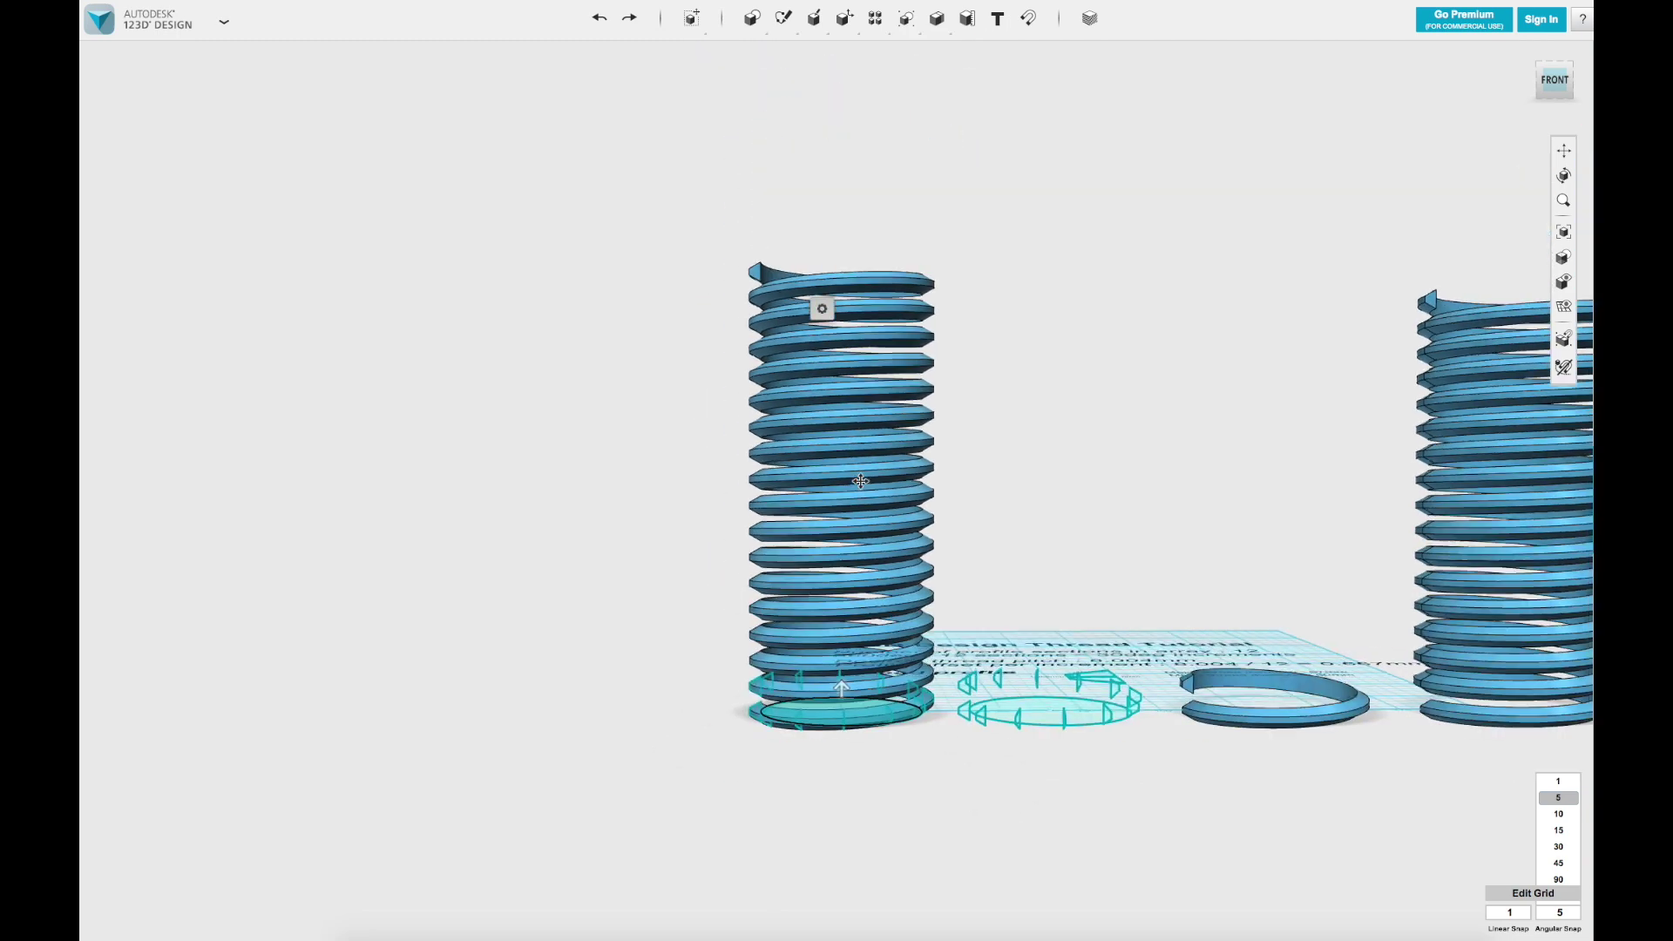
drag(840, 697, 827, 217)
key(Return)
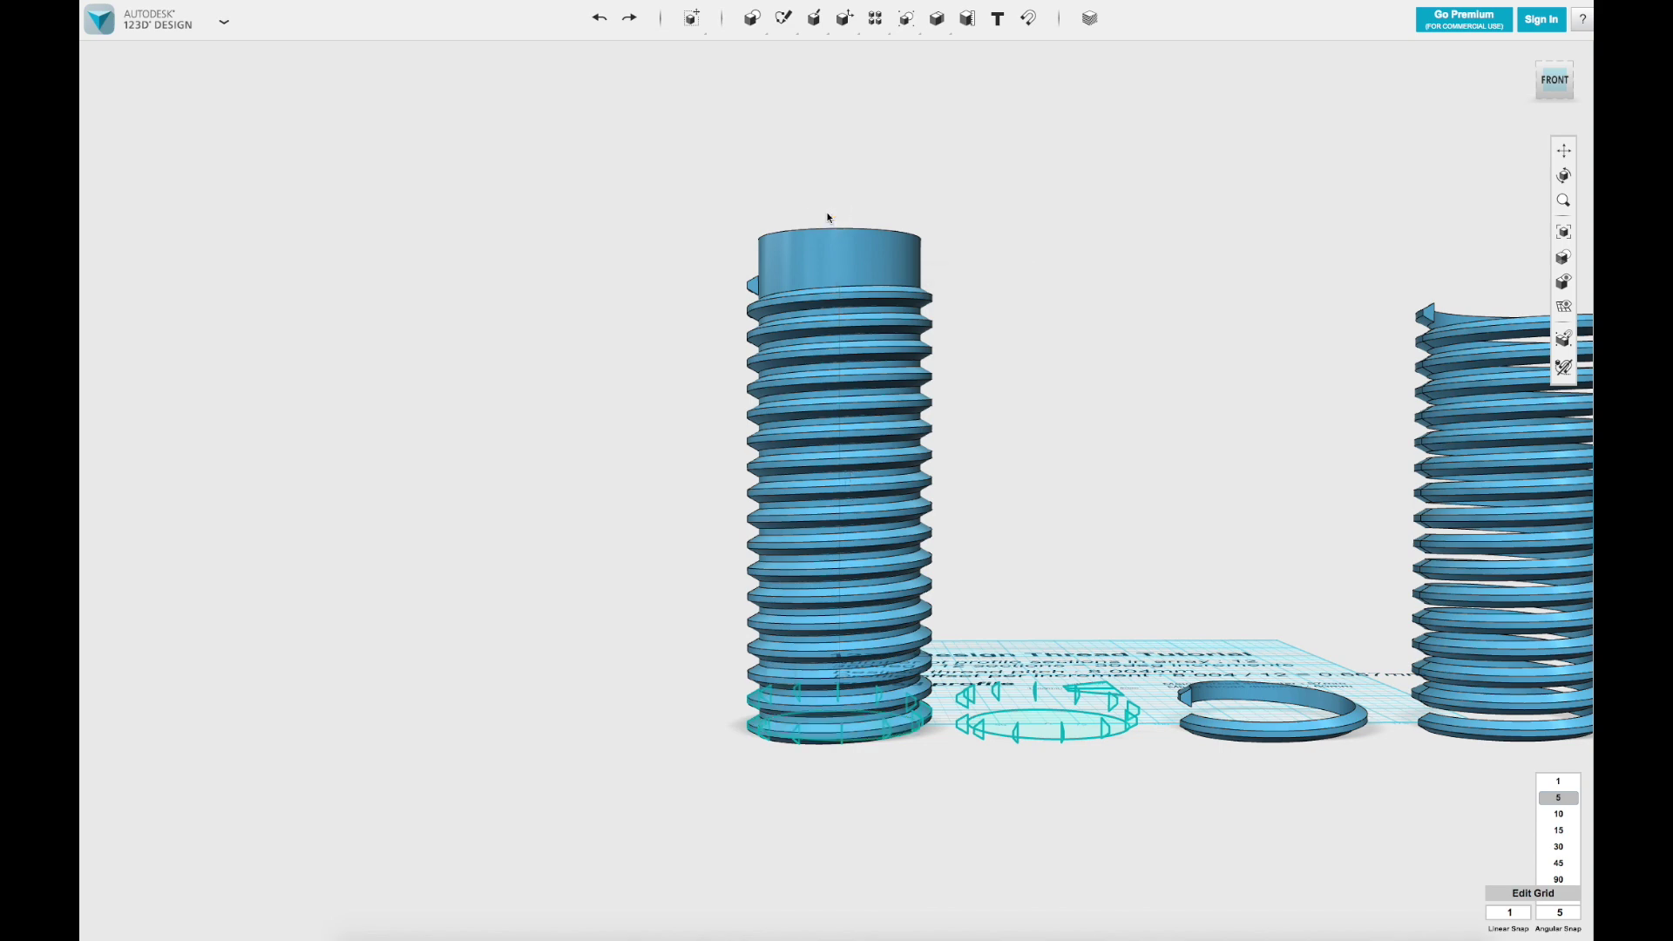
Step: Sketch a six-sided polygon centred on the core's top face, extending well beyond the thread's outer diameter
scroll(897, 246, down, 3)
right_drag(897, 246, 887, 318)
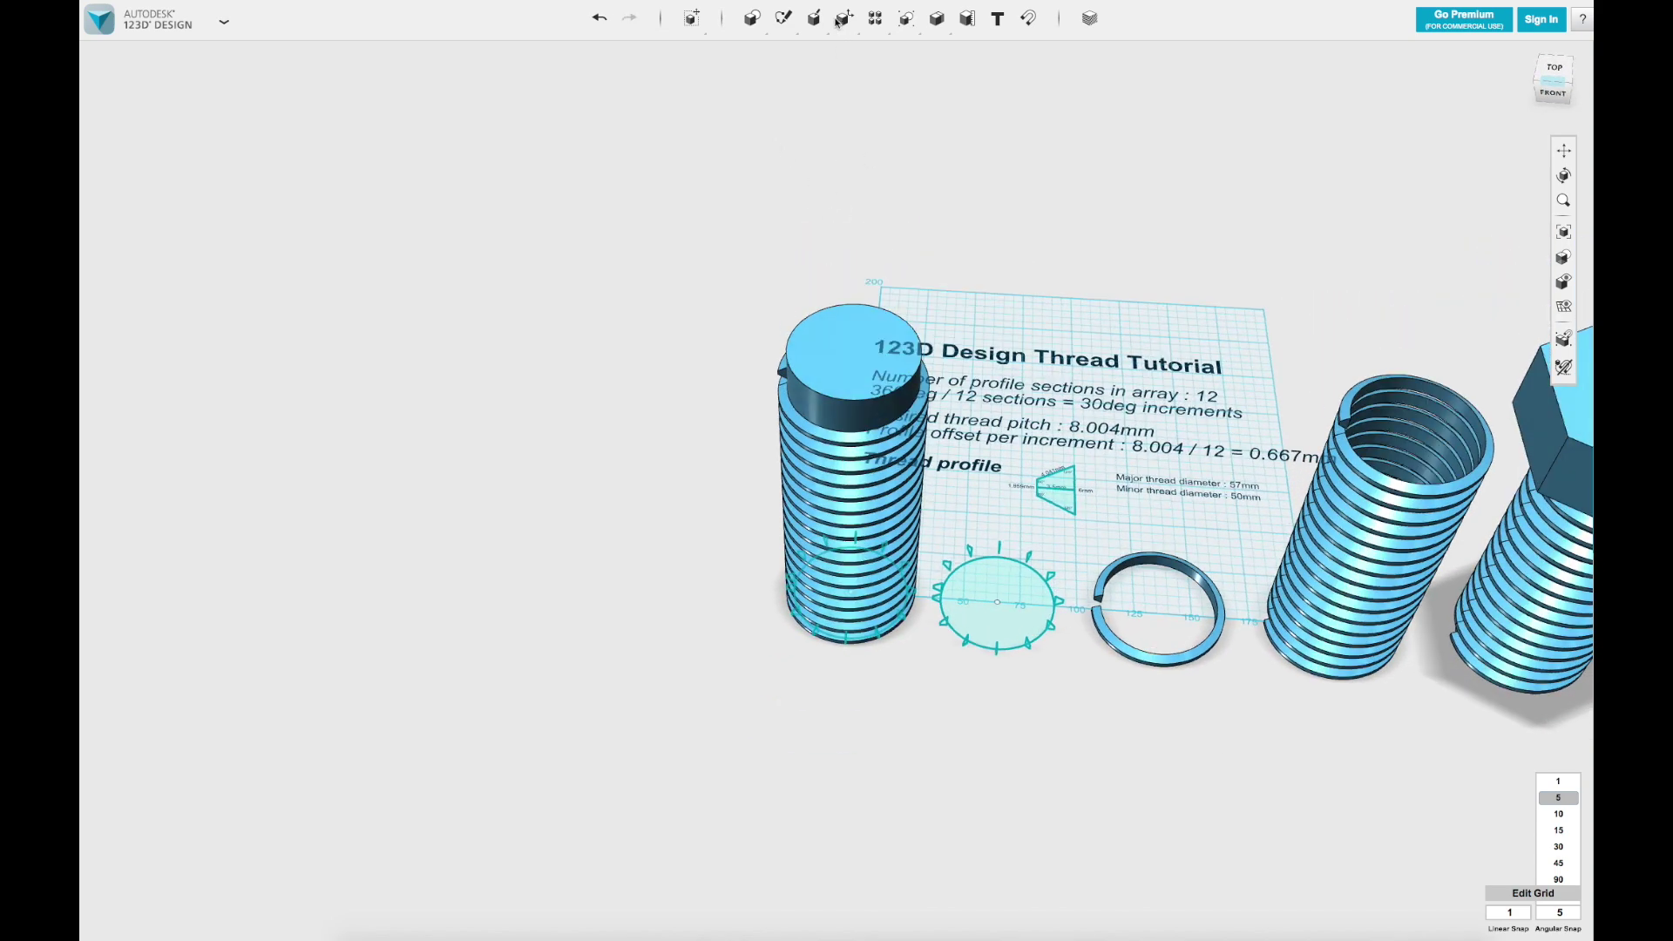
mouse_move(785, 19)
click(856, 52)
click(859, 348)
scroll(859, 348, up, 4)
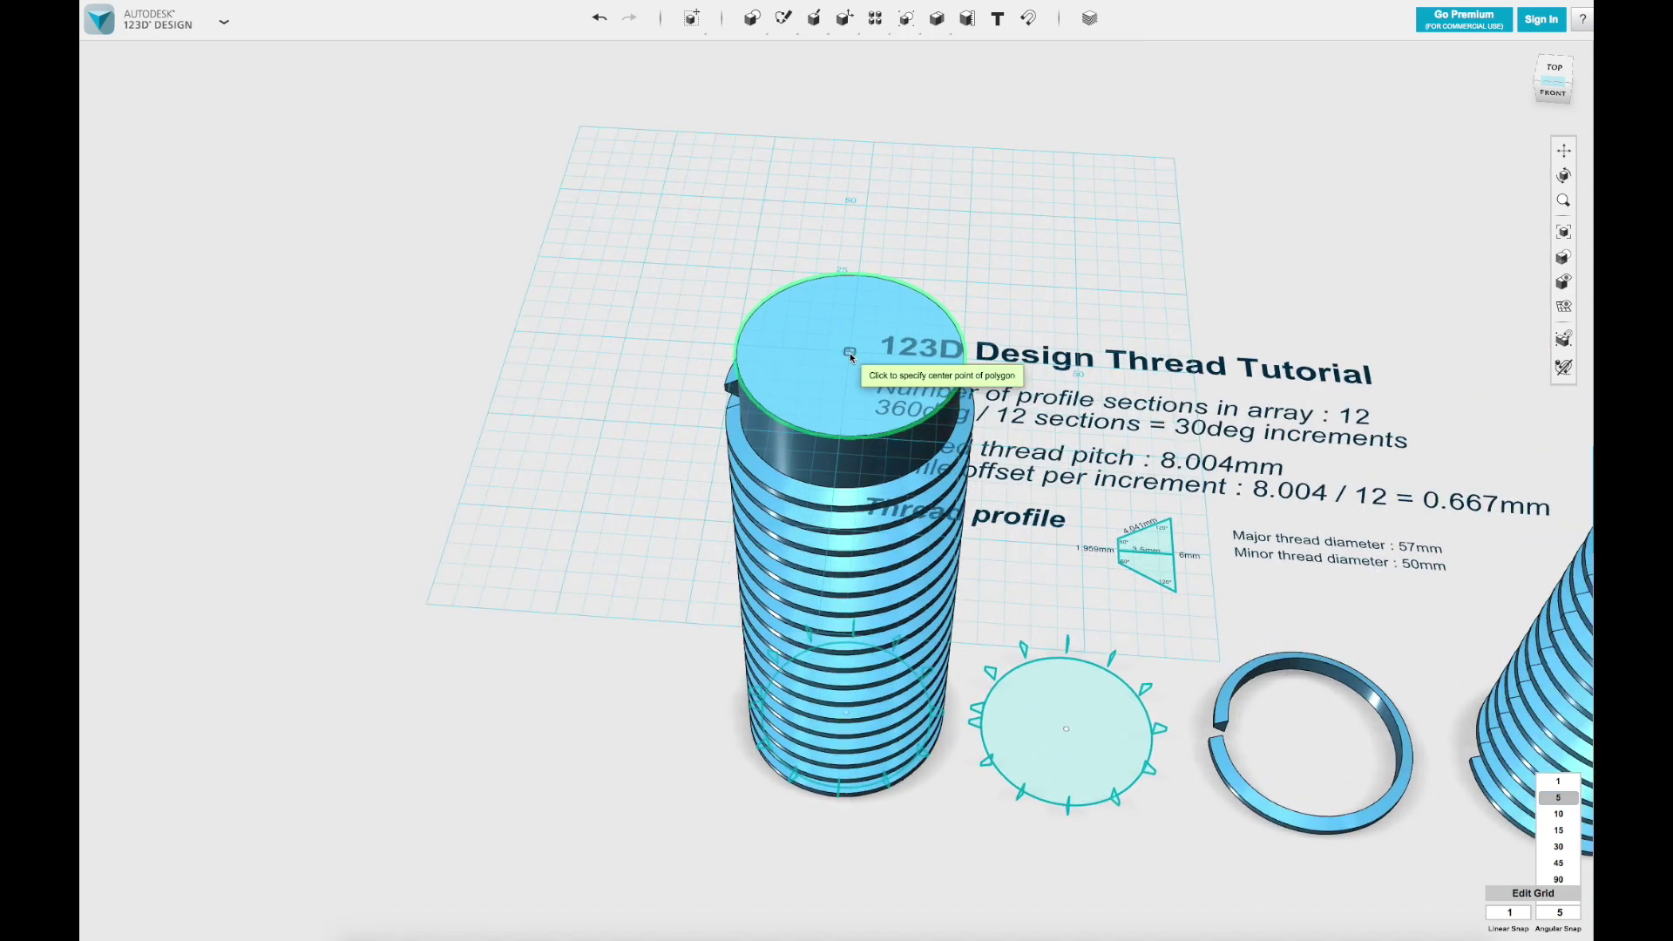
click(850, 353)
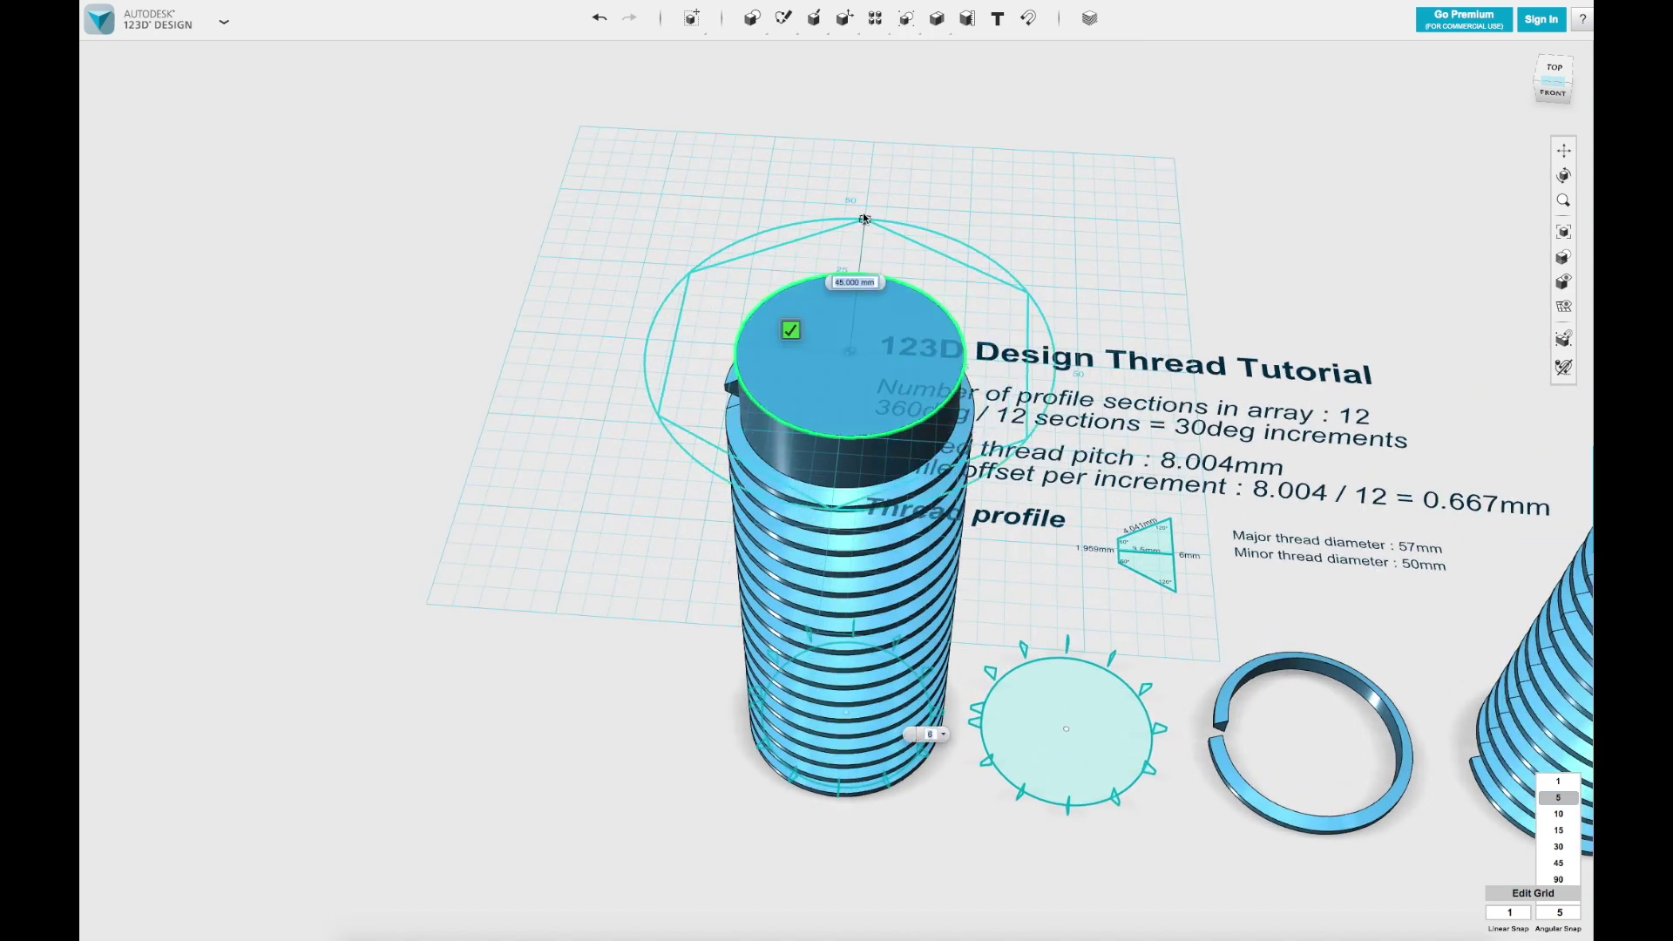
click(867, 207)
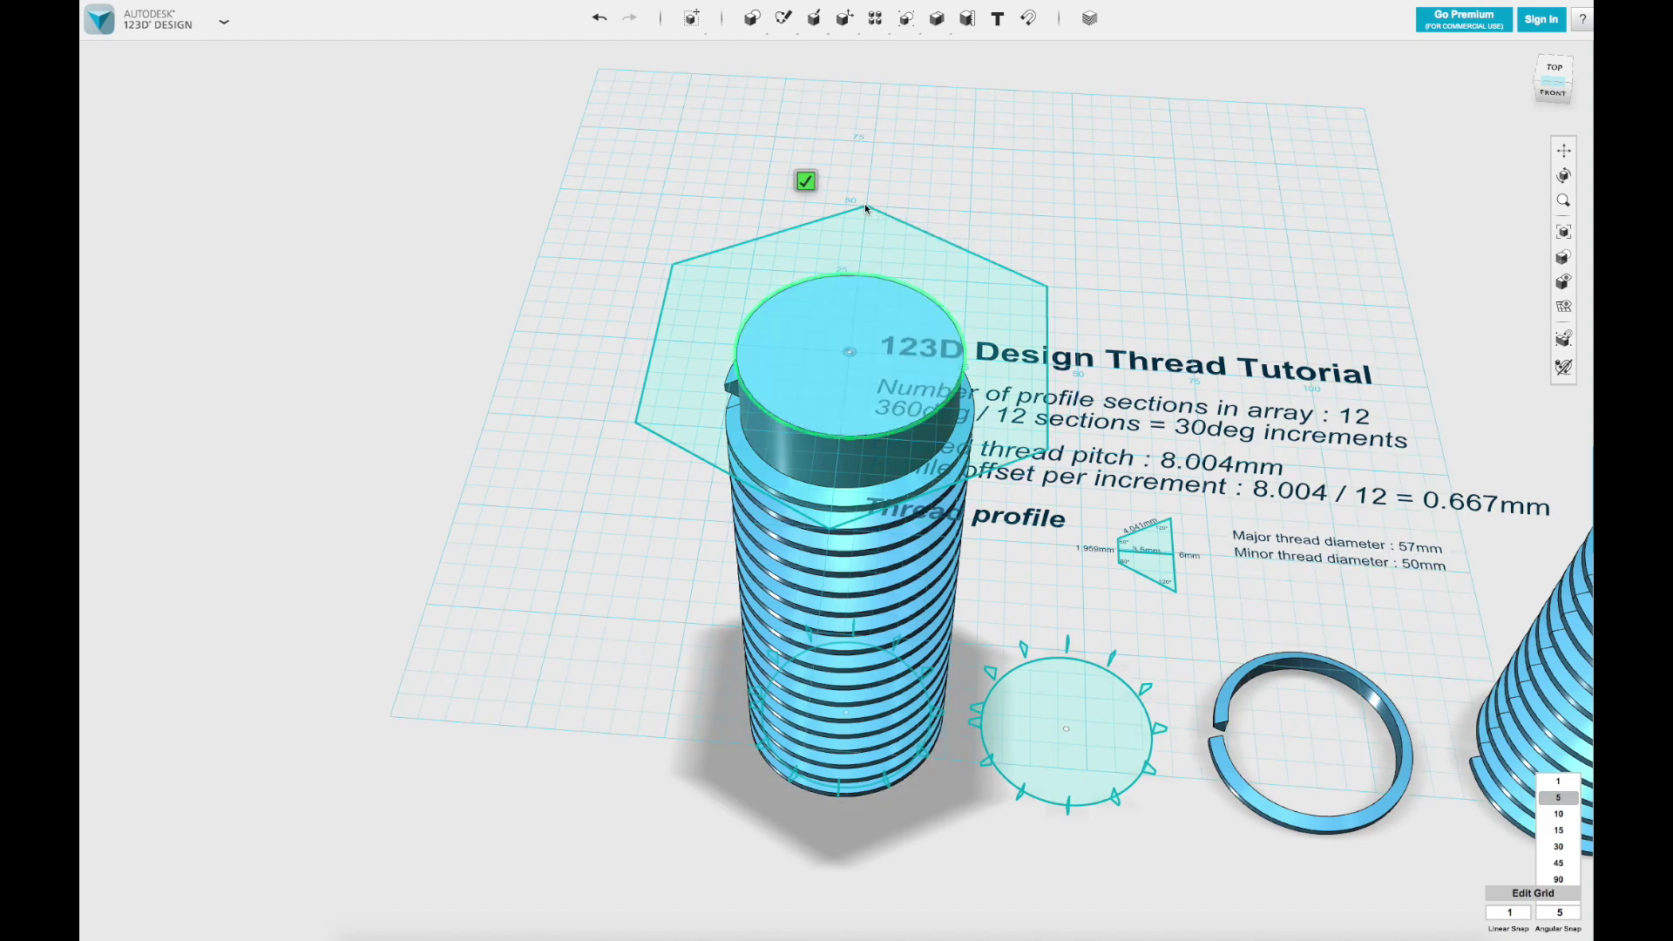
click(802, 176)
Step: Extrude the hexagon 25 mm downward around the top of the core, adding material instead of cutting, to form the bolt head
right_drag(924, 378, 956, 143)
click(991, 117)
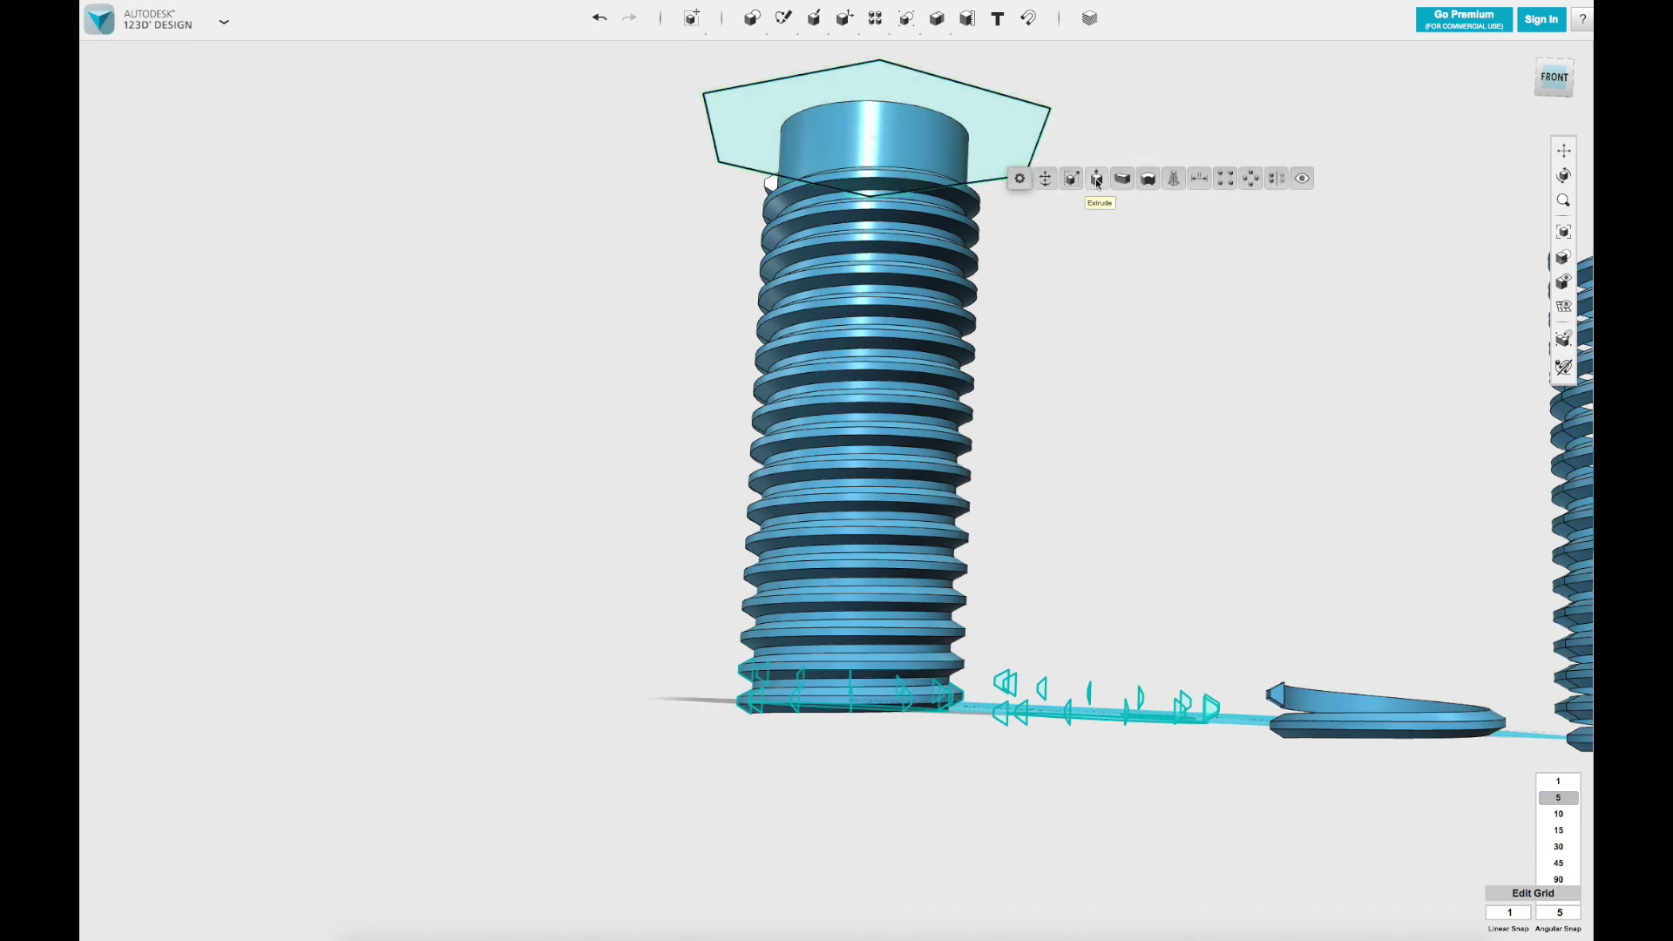
click(1097, 181)
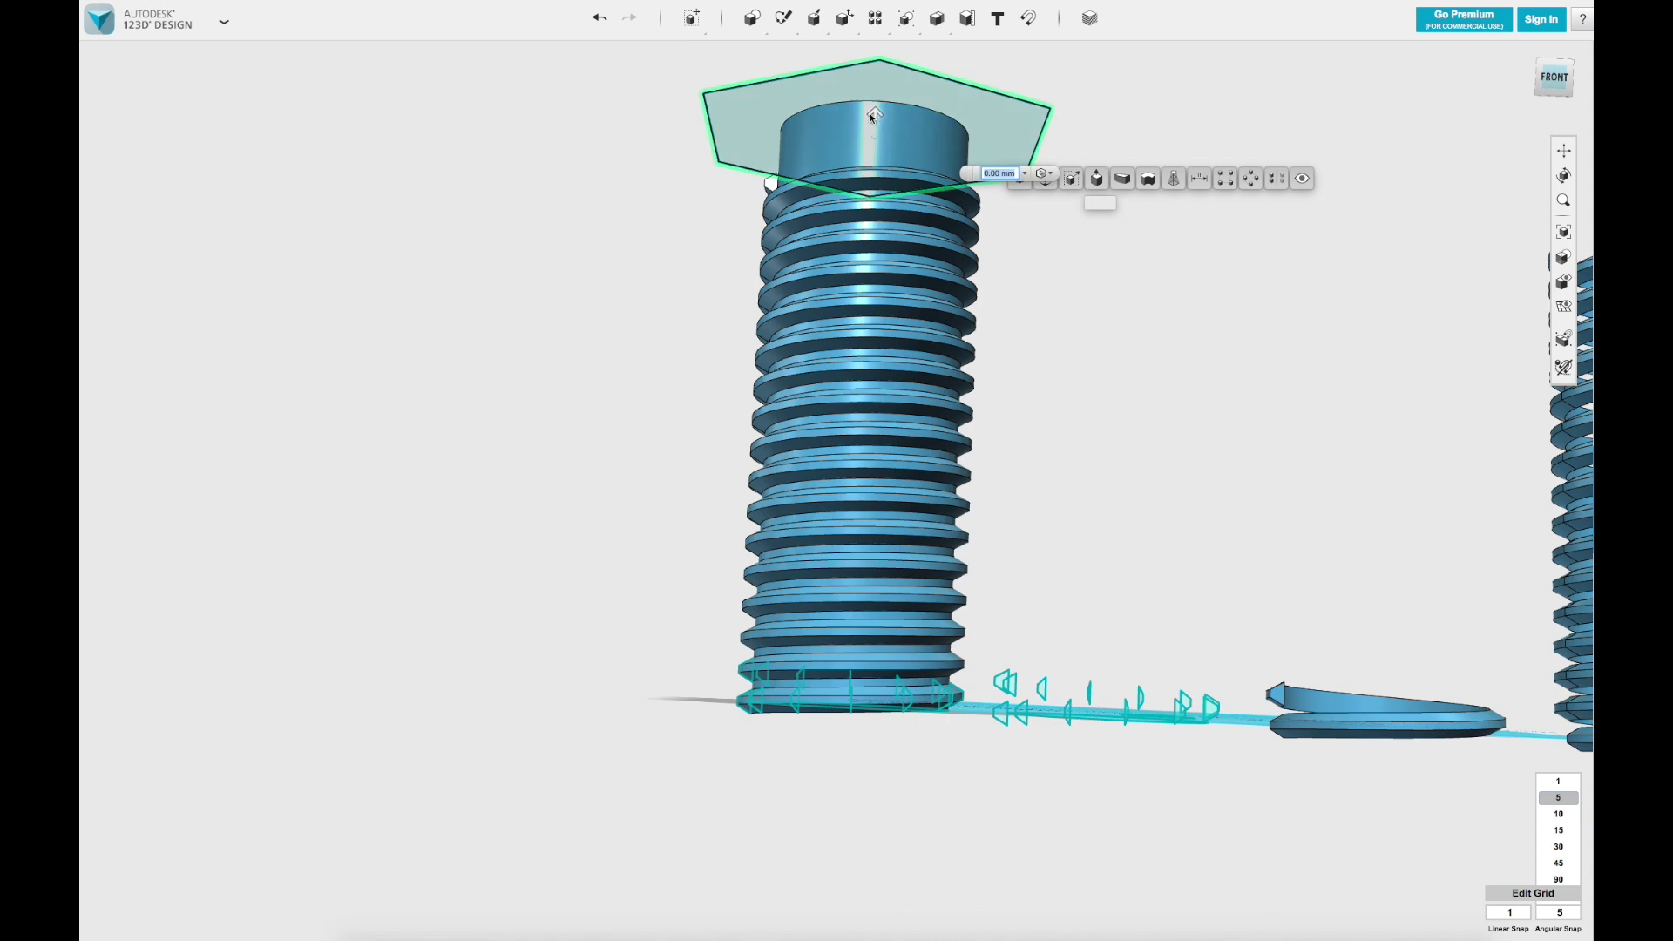
drag(875, 142, 876, 205)
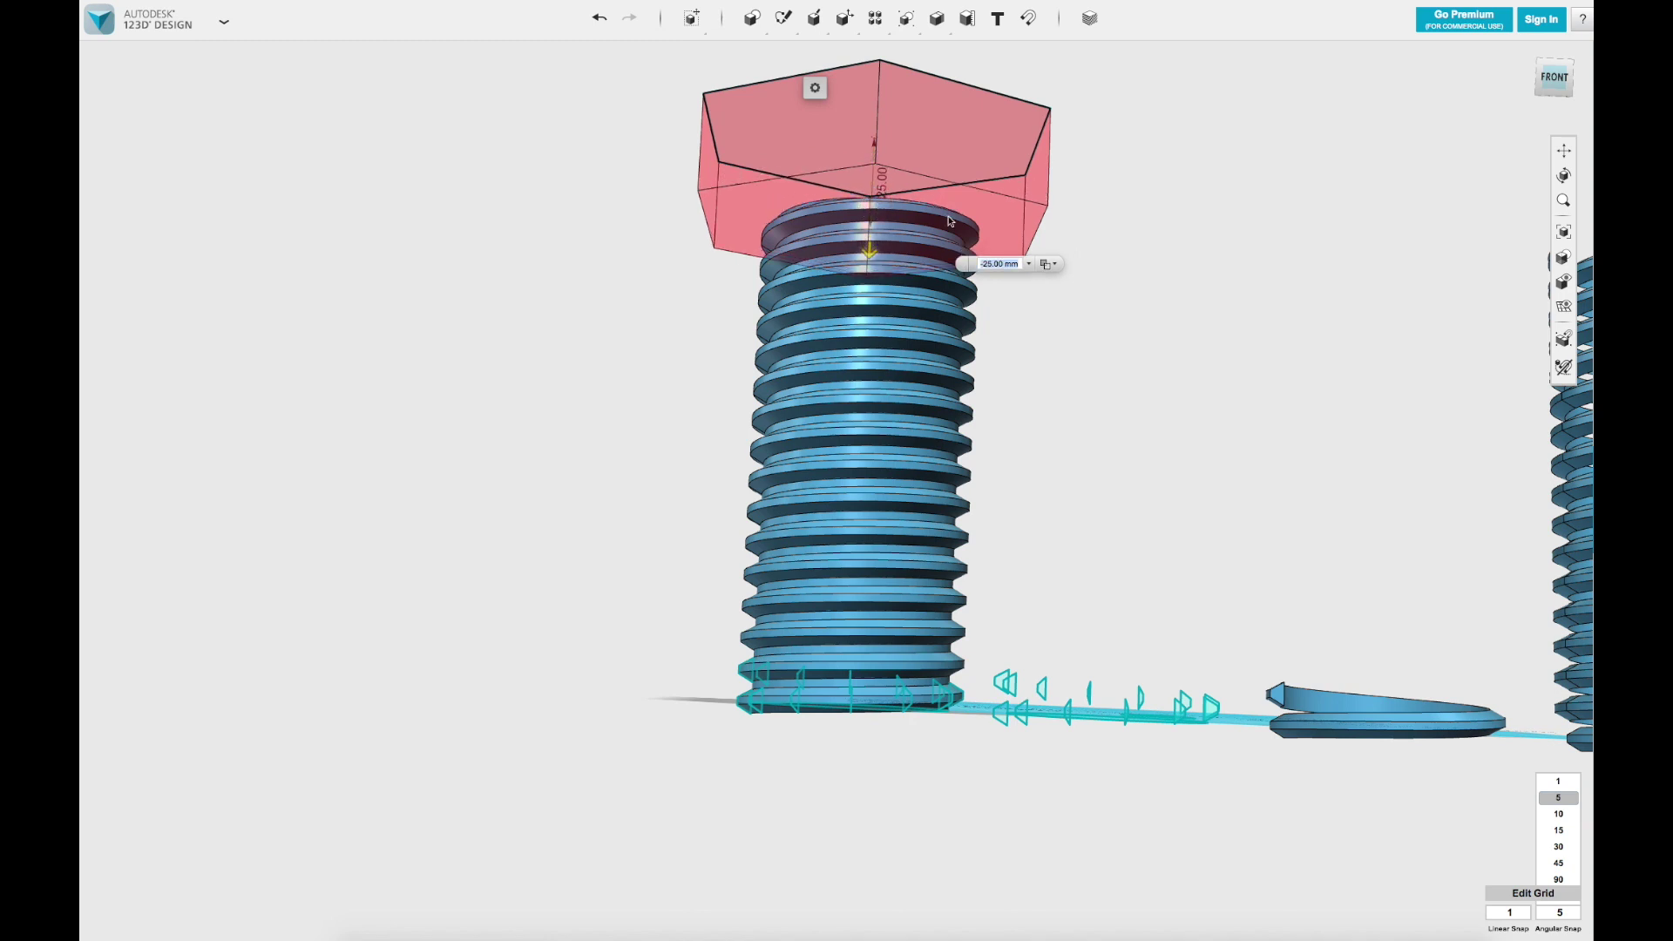
click(1049, 263)
click(1074, 284)
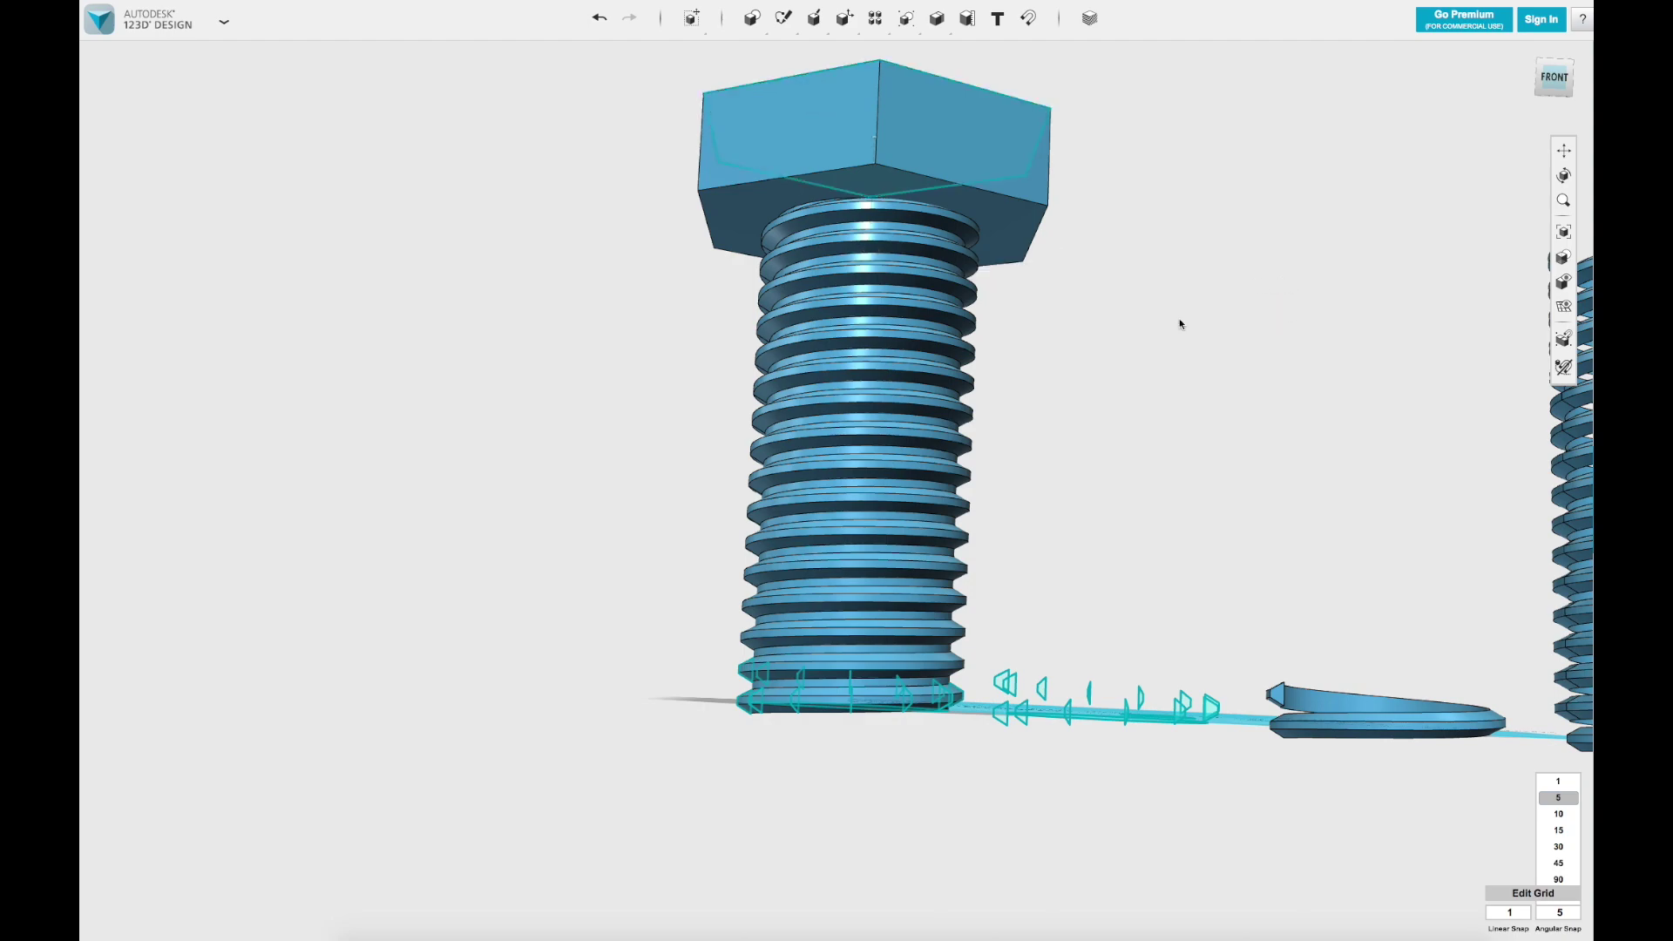
Step: Check the thread's lower end, then hide all solids and meshes, leaving only the sketches shown
mouse_move(1082, 502)
right_down()
mouse_move(1061, 479)
mouse_move(1089, 549)
mouse_move(1109, 482)
mouse_move(1027, 467)
mouse_move(982, 488)
mouse_move(1073, 490)
mouse_move(1049, 500)
mouse_move(1056, 474)
right_up()
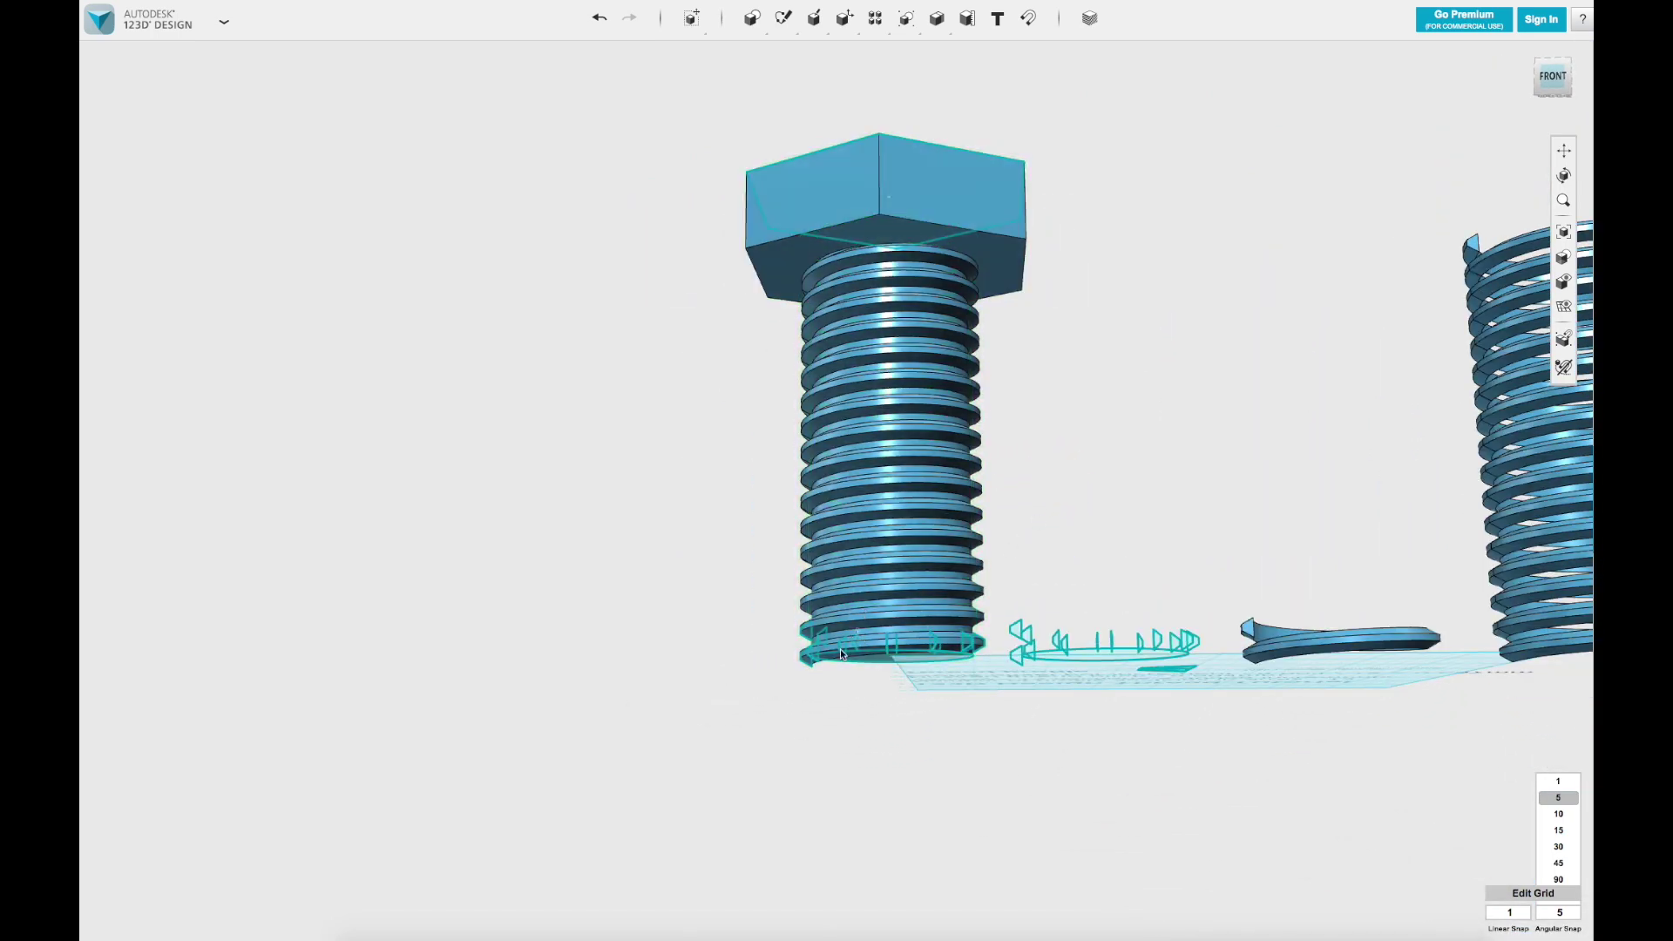
scroll(853, 684, up, 4)
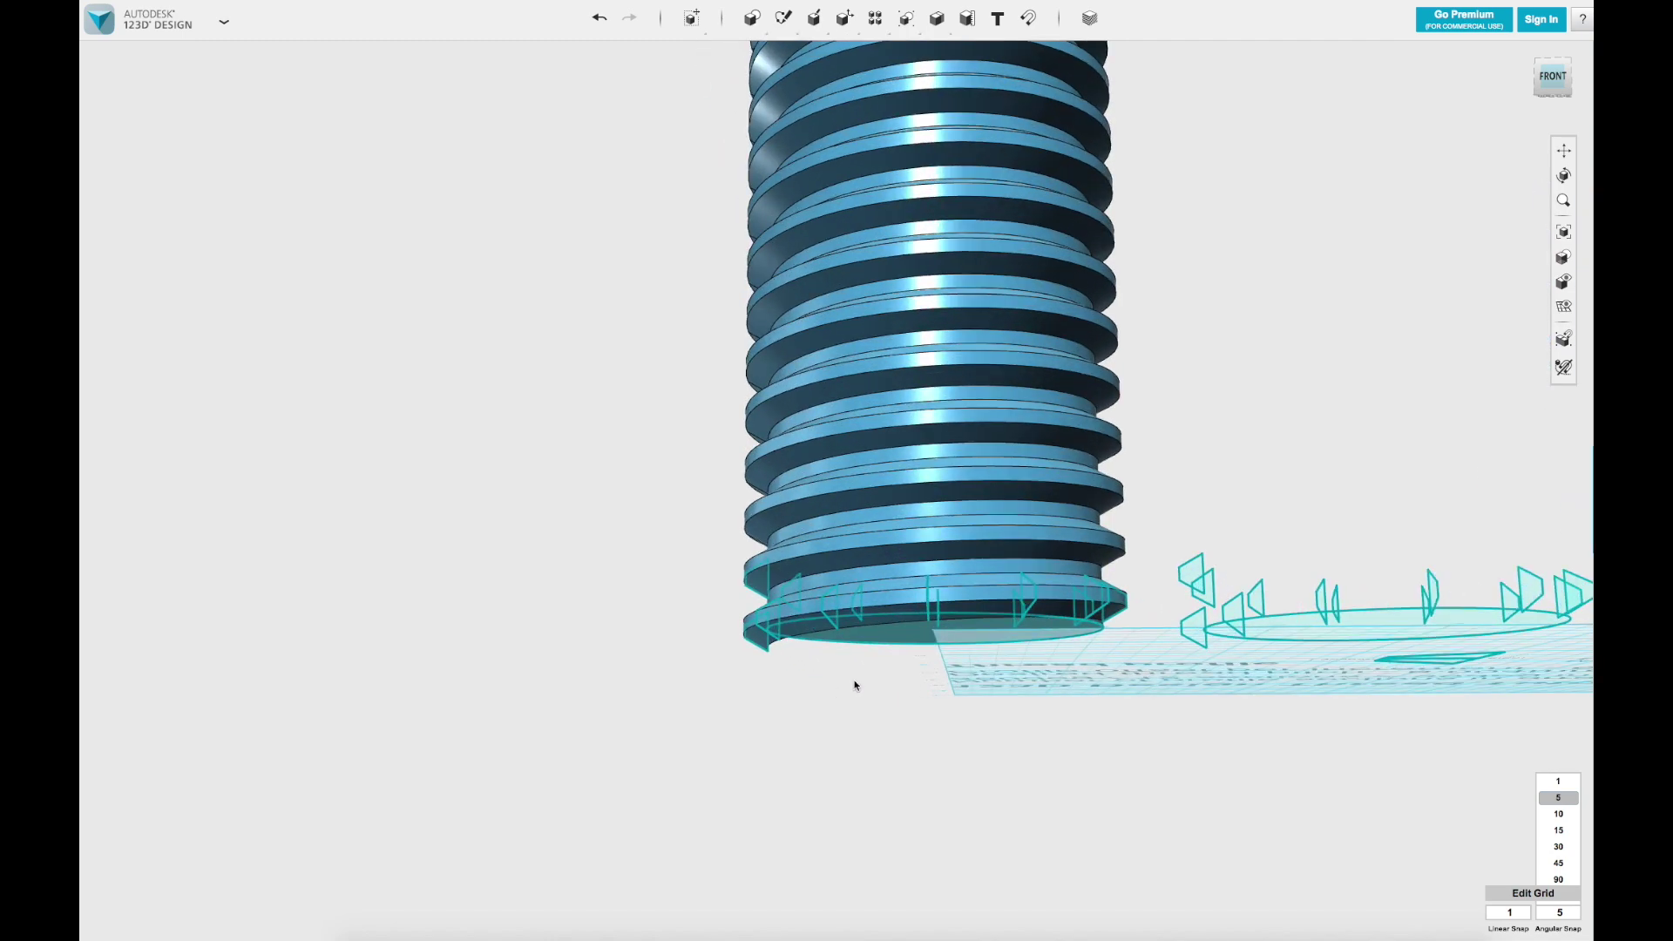
middle_drag(886, 676, 866, 734)
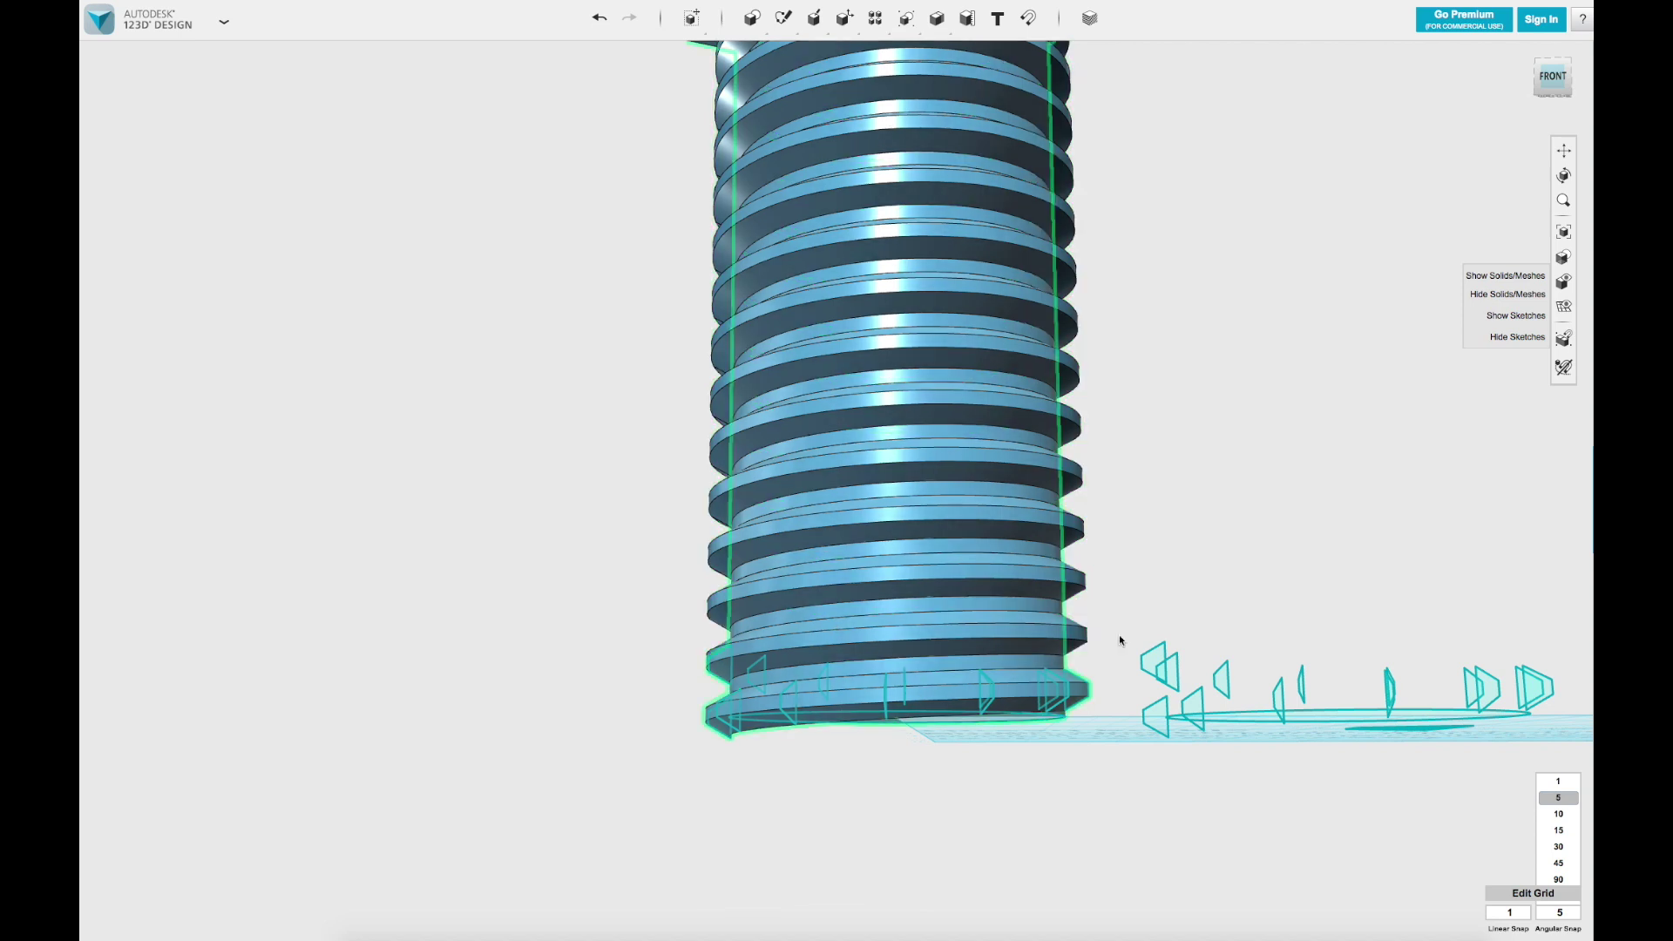
mouse_move(1575, 266)
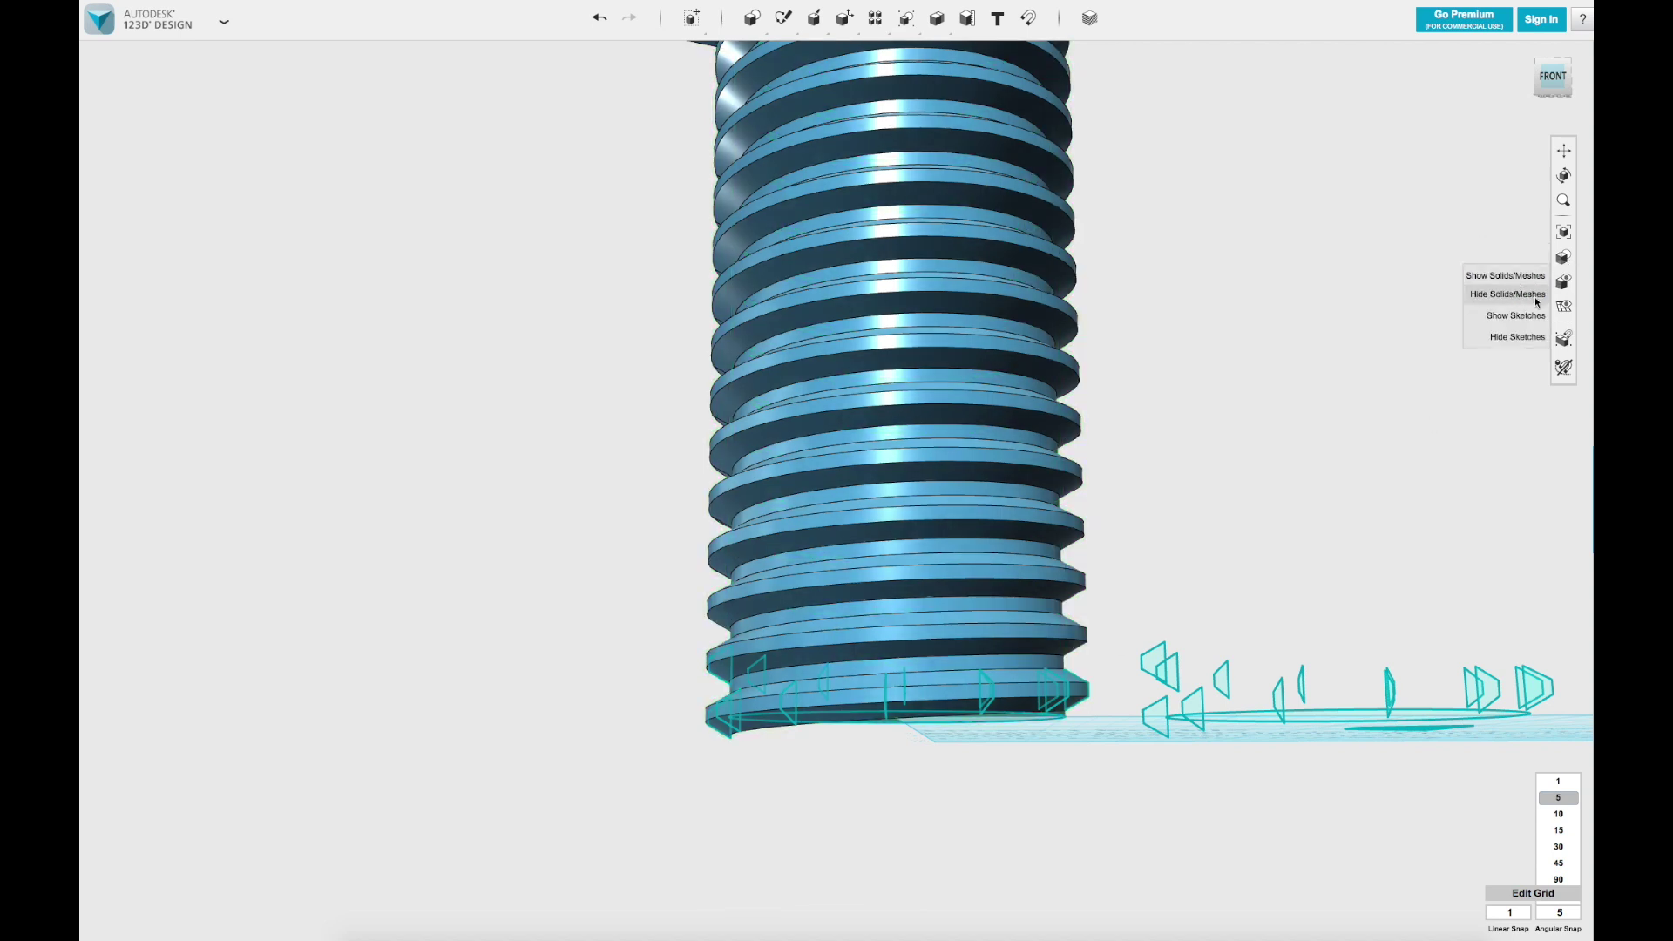
click(1516, 294)
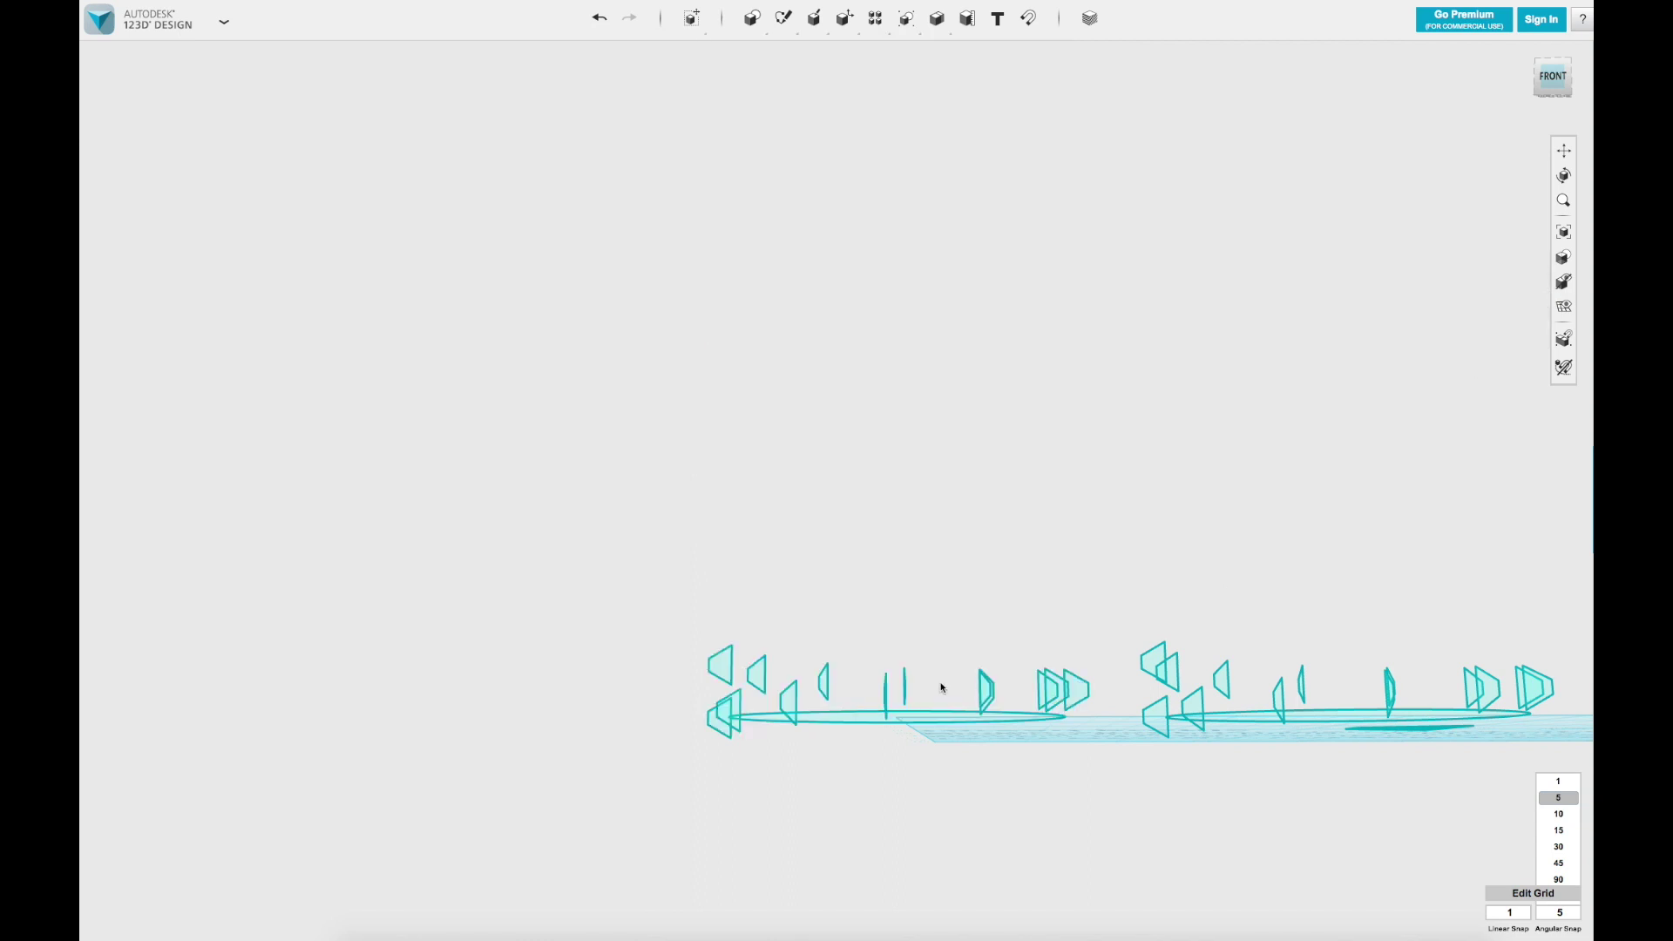
Step: In the highest thread profile's sketch, start a polyline at its lower inner corner, extending the lower flank about 16 mm downward at 60°
scroll(1281, 566, down, 5)
mouse_move(1333, 549)
middle_down()
mouse_move(637, 587)
mouse_move(1159, 618)
middle_up()
scroll(858, 633, up, 5)
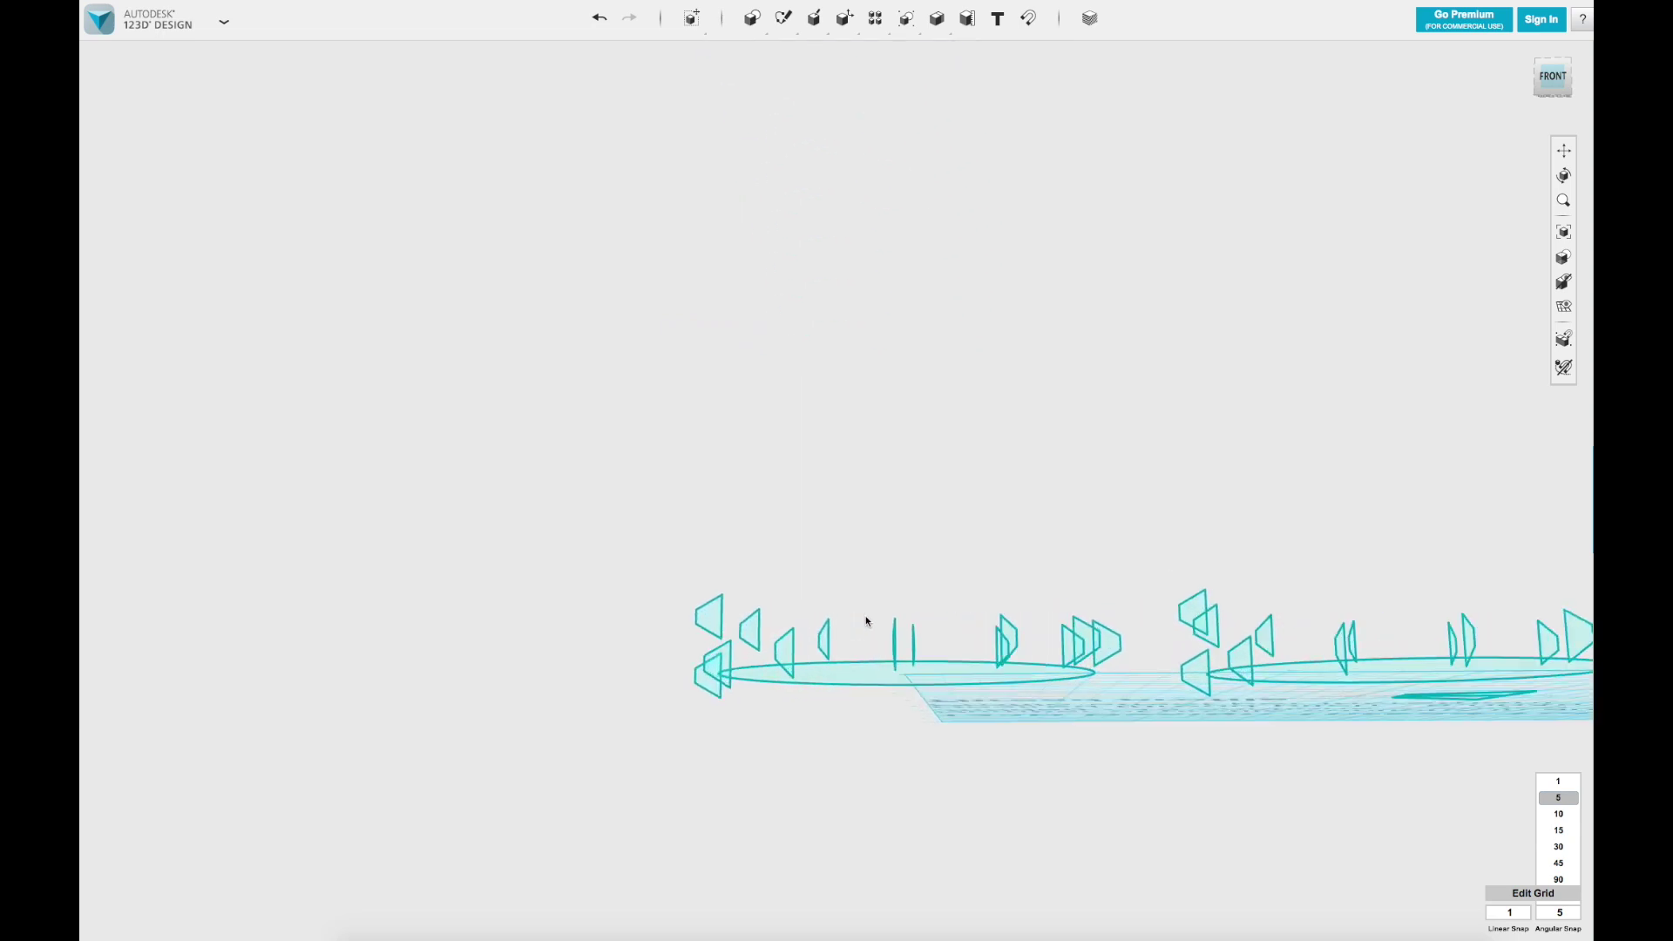
right_drag(859, 624, 872, 630)
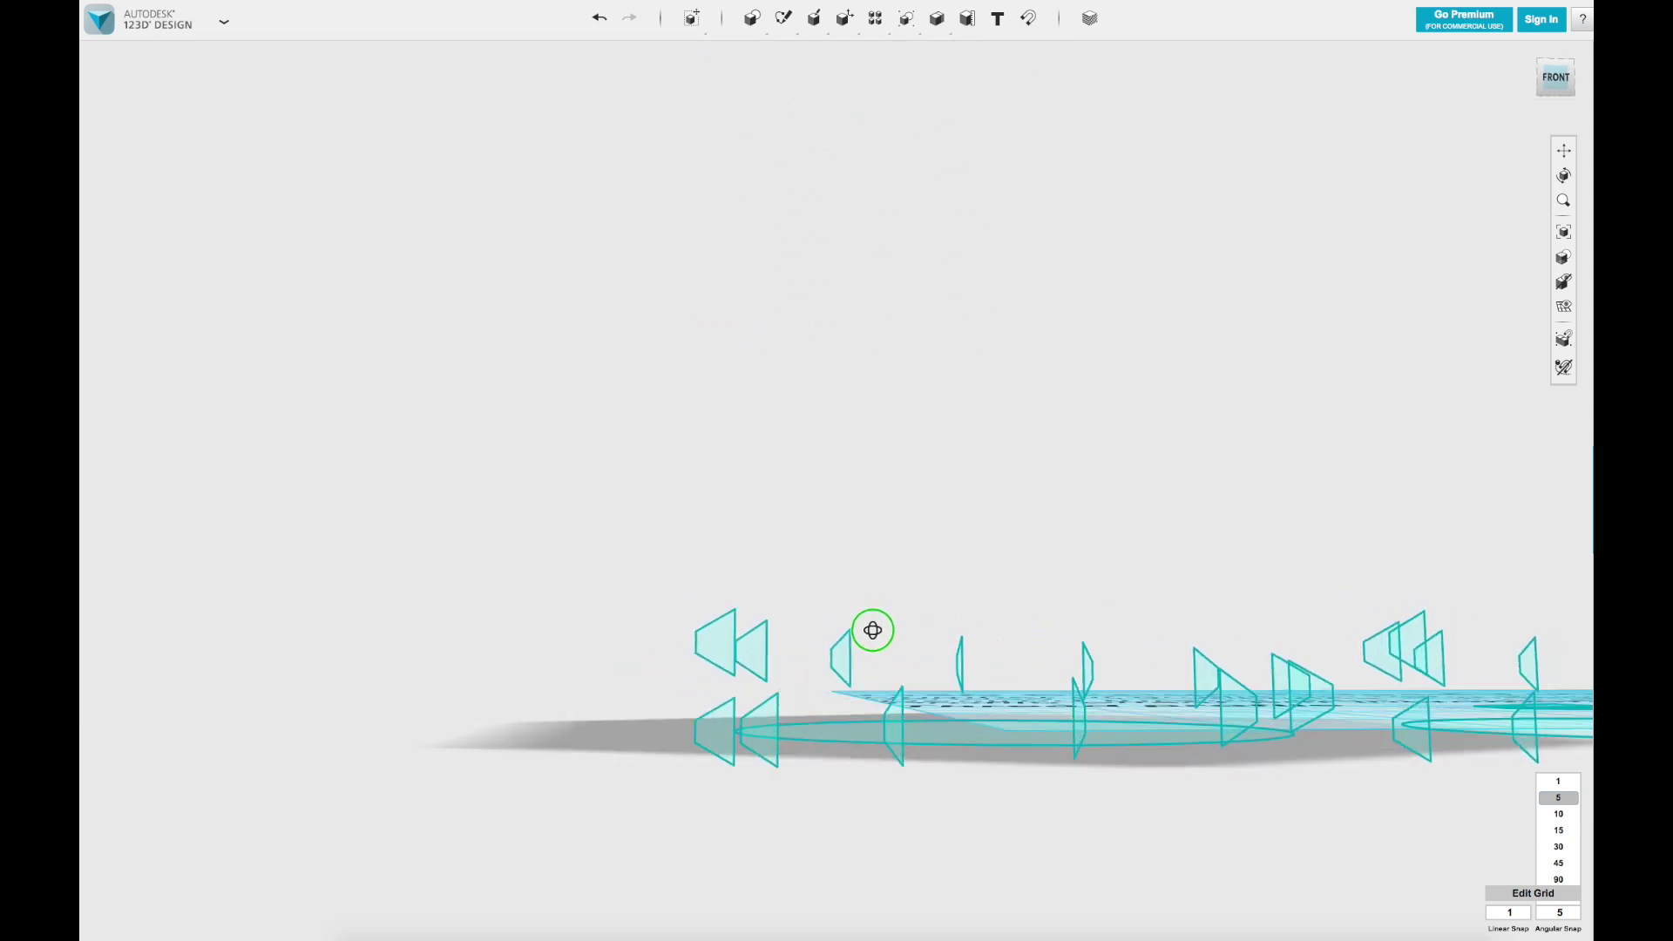
mouse_move(787, 20)
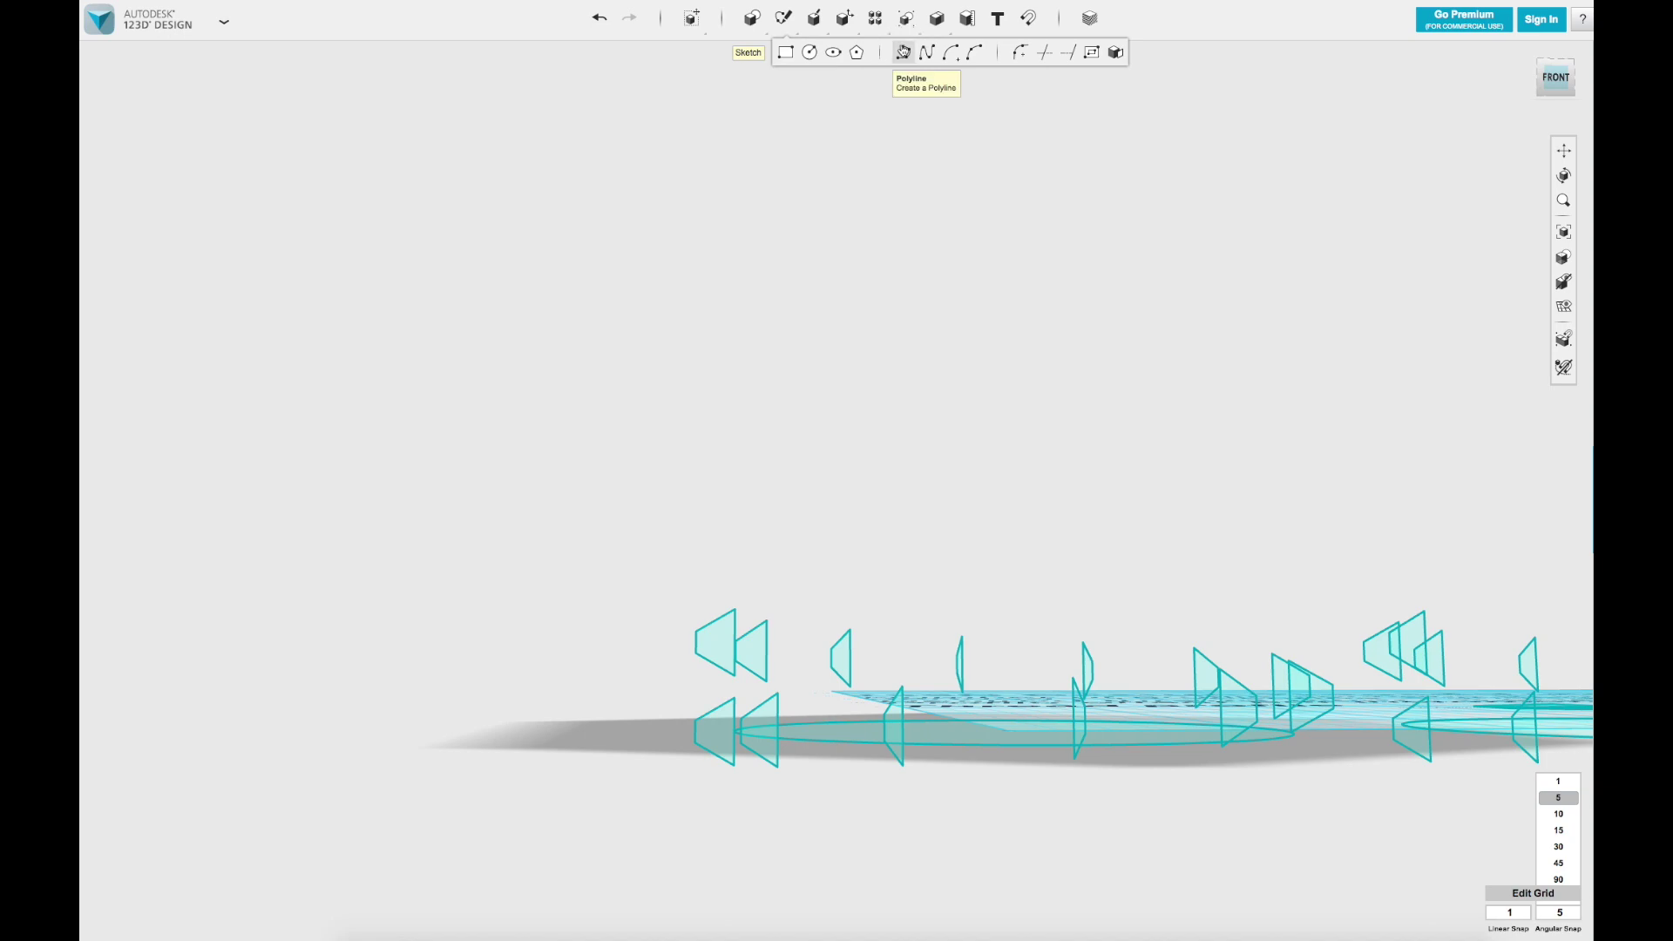
click(903, 52)
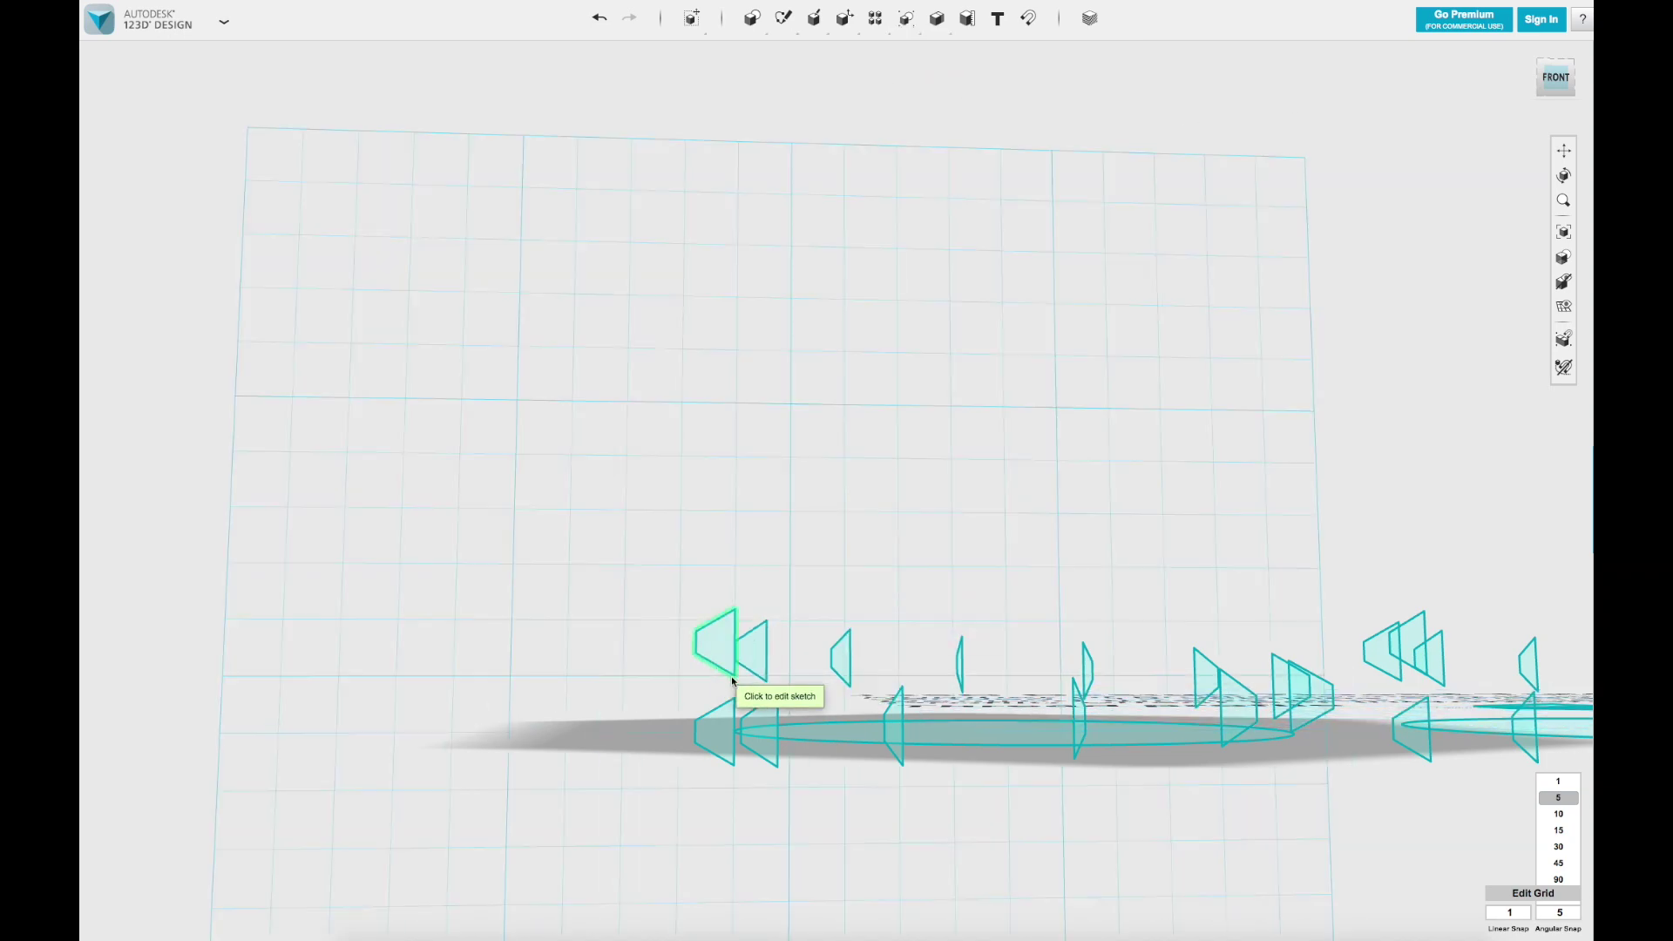
click(727, 674)
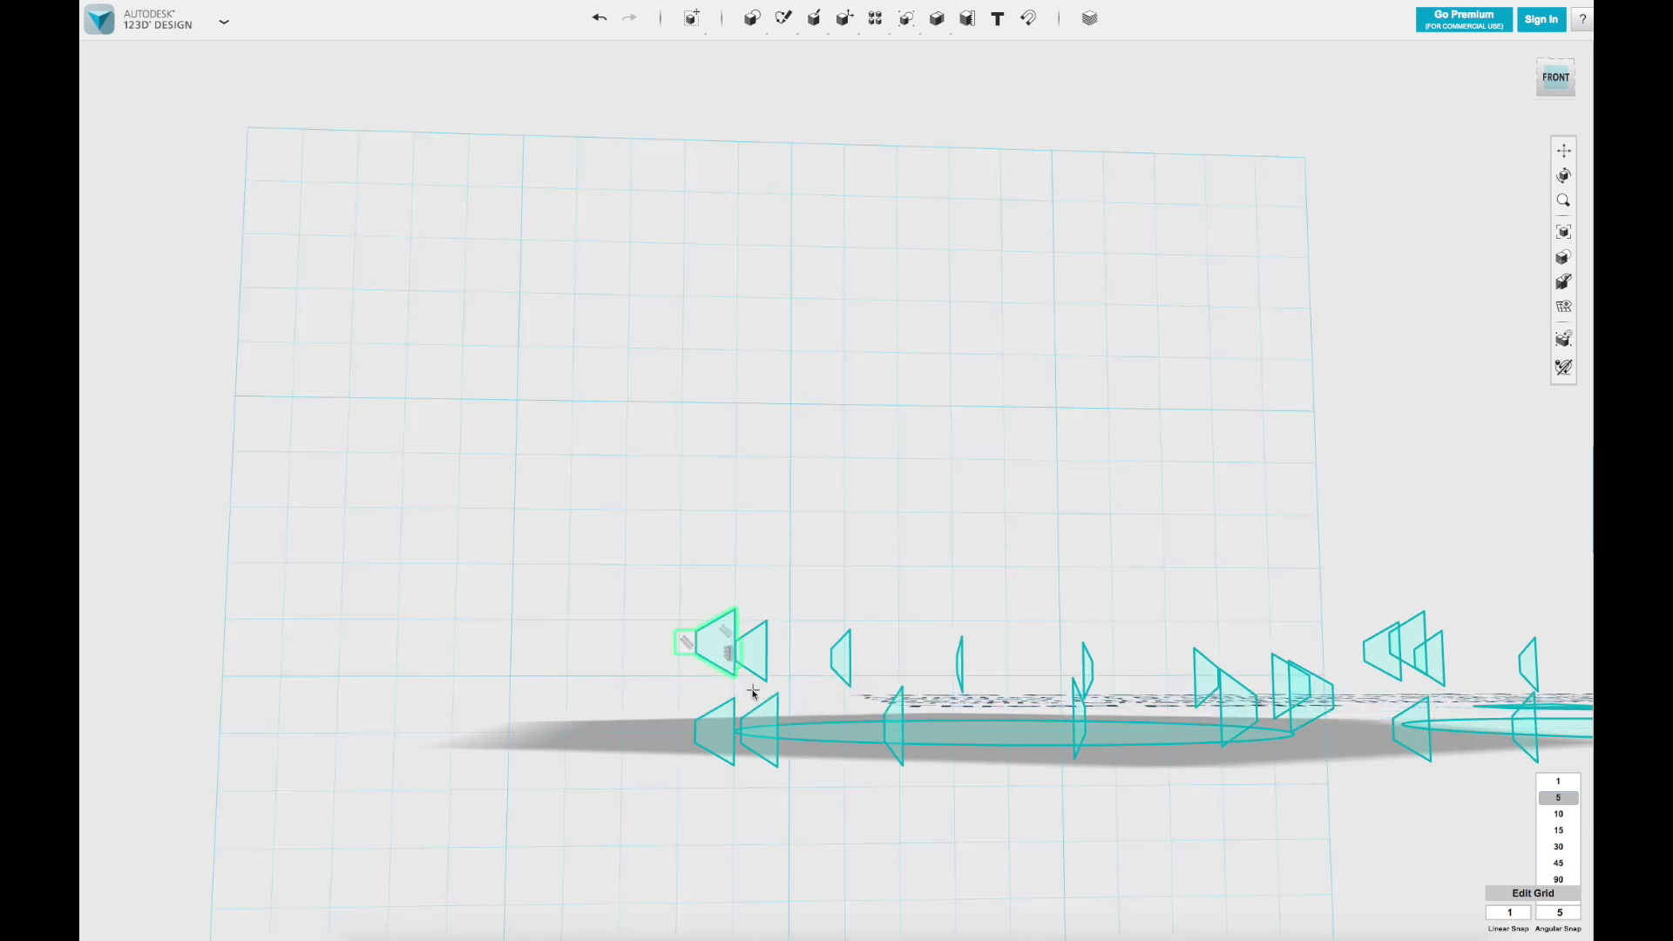
click(733, 677)
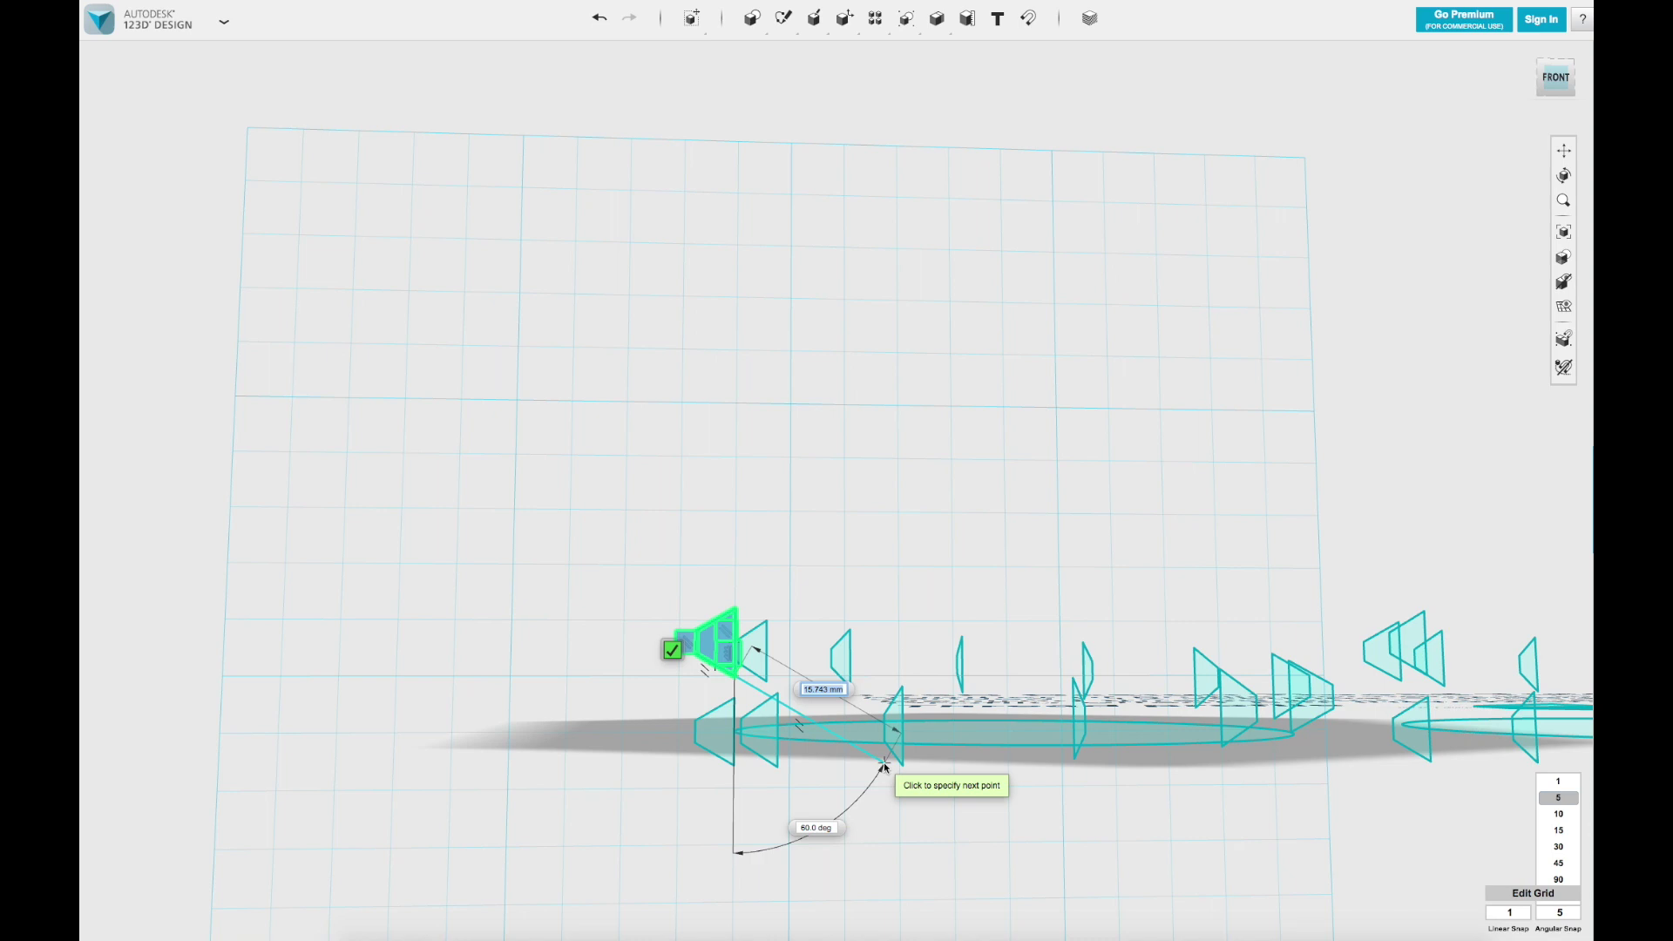
click(884, 765)
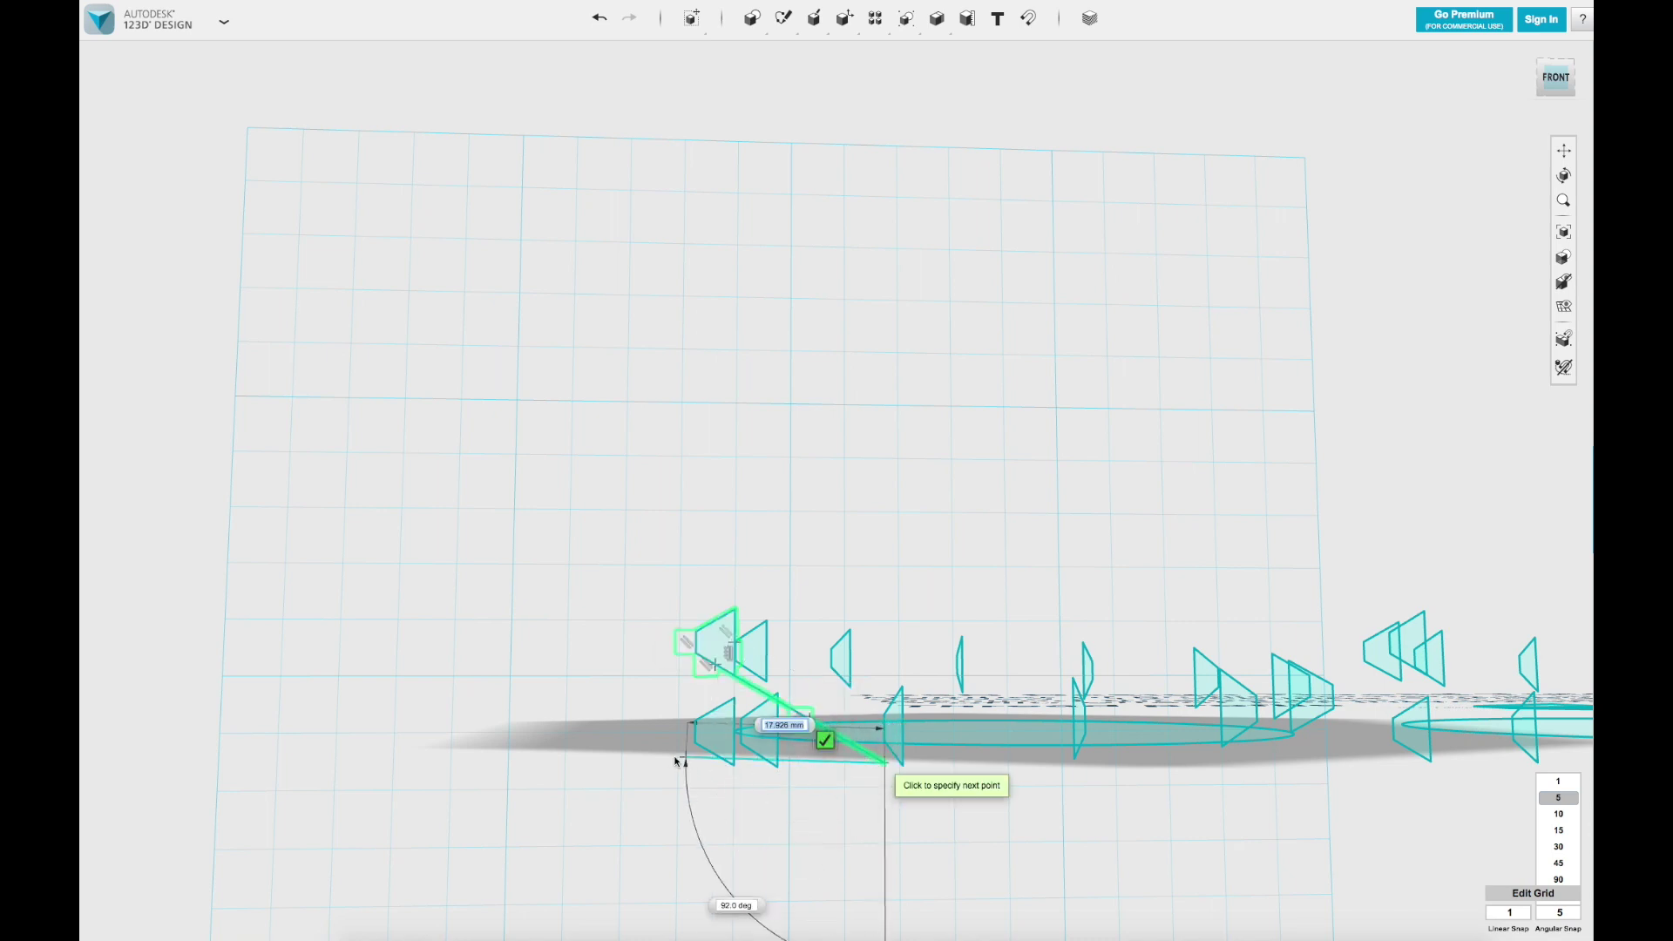
Step: Close the polyline with a horizontal line about 23 mm outward, a vertical line about 13 mm up and a line to the profile's lower outer corner
click(623, 764)
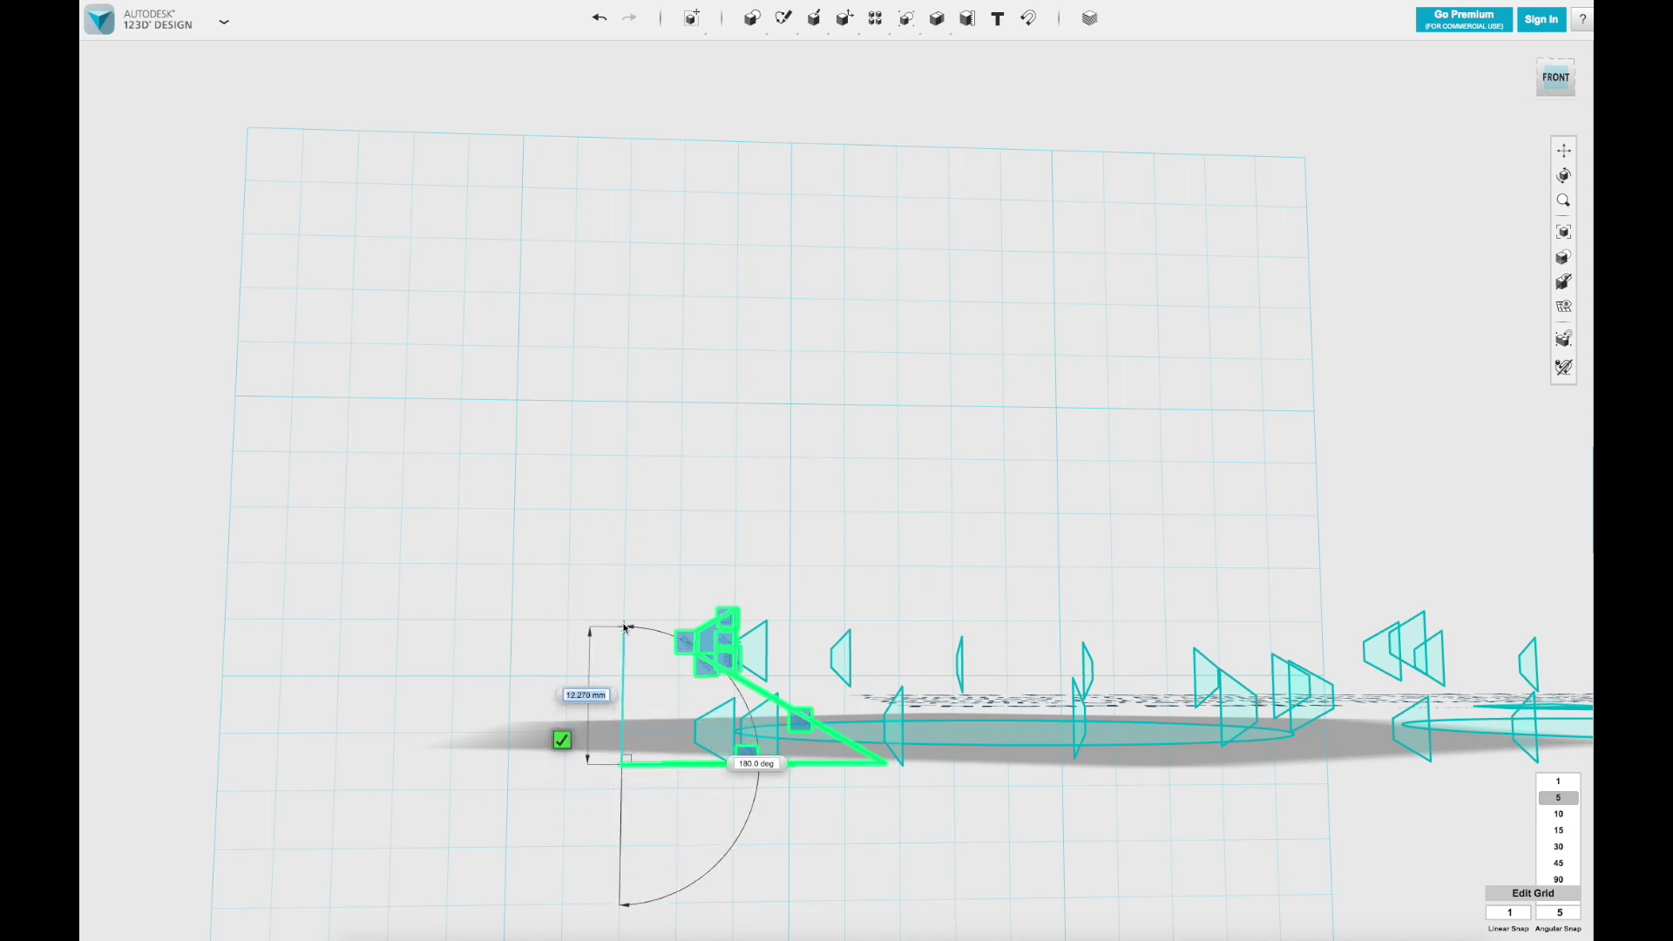
click(624, 620)
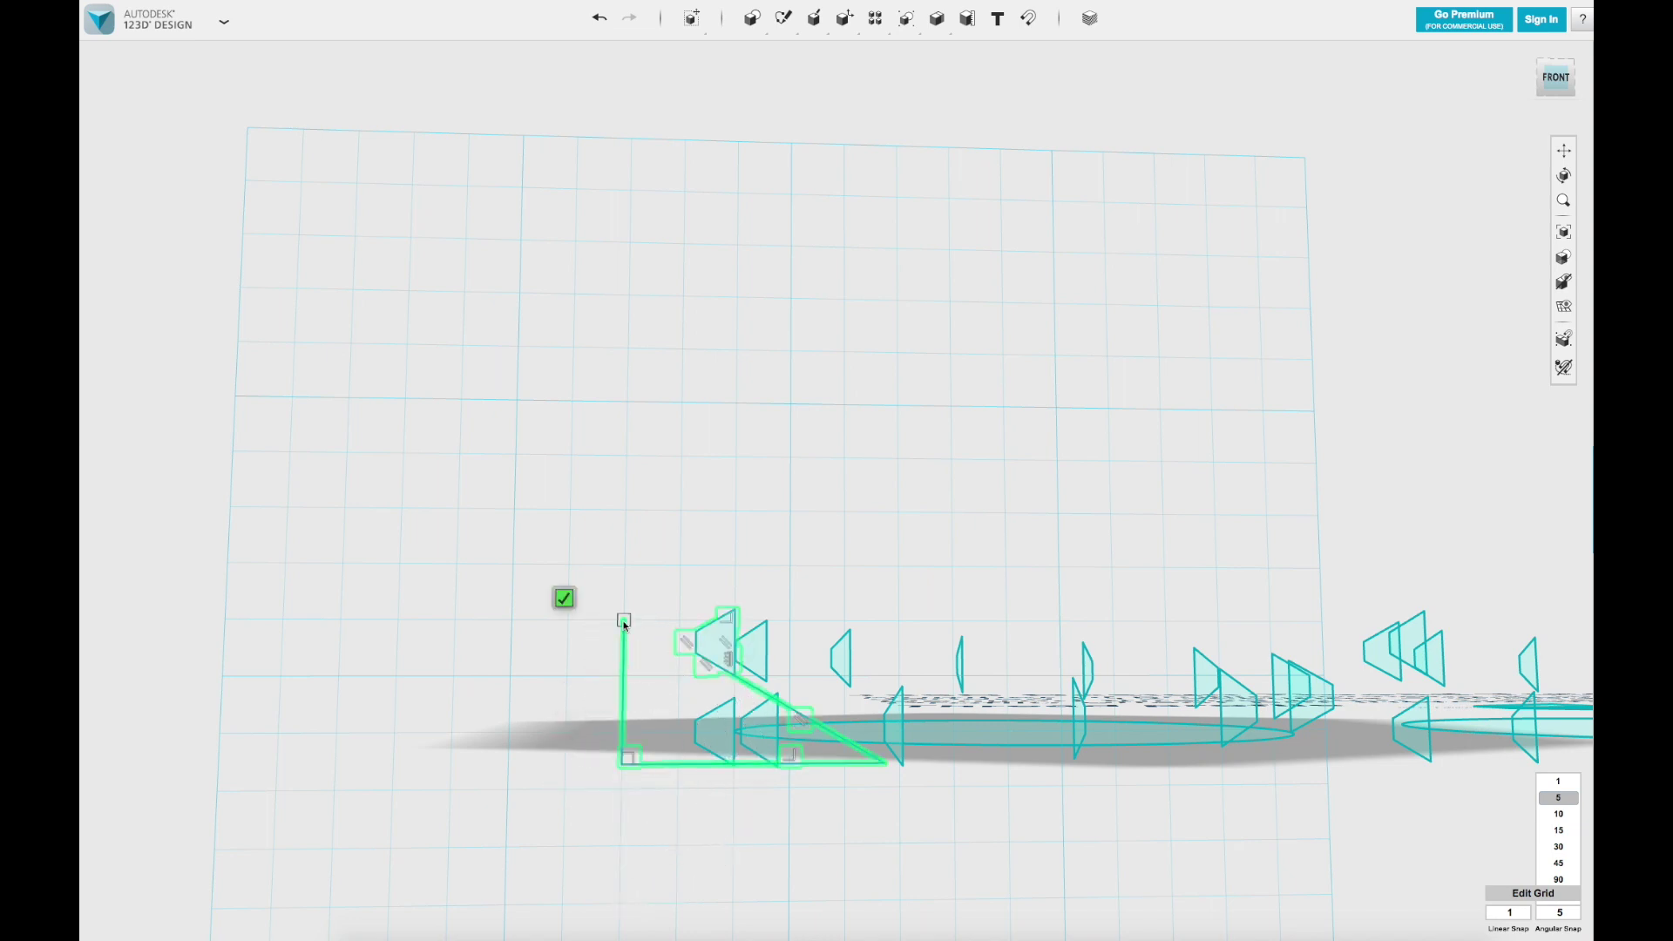
click(695, 660)
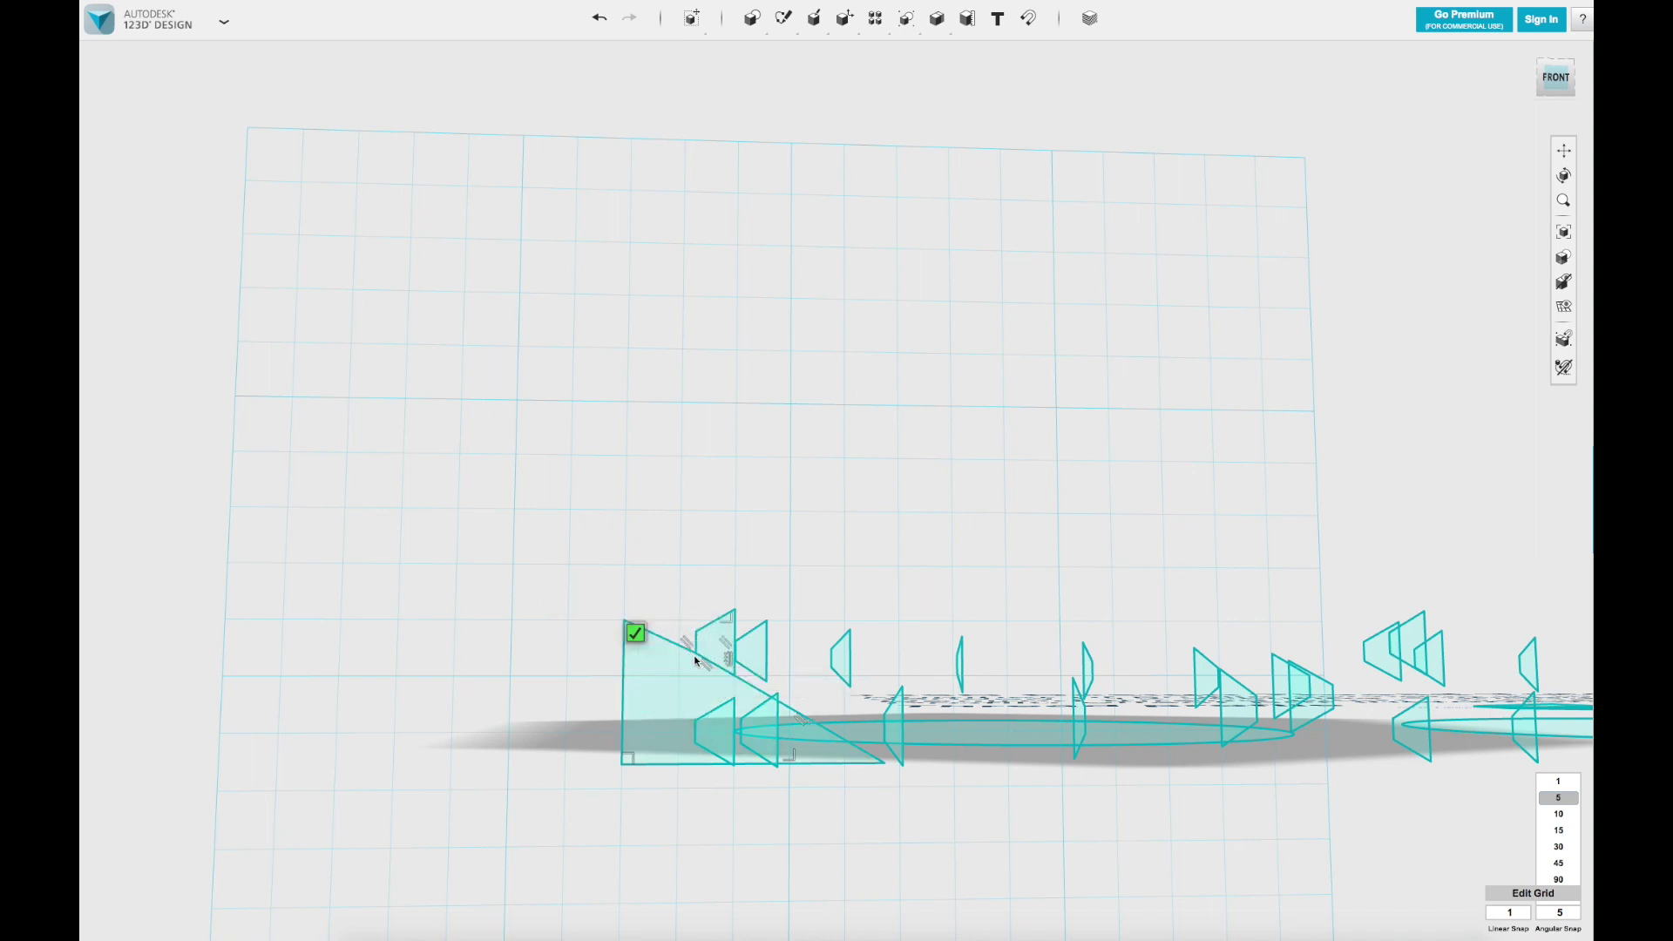
click(637, 633)
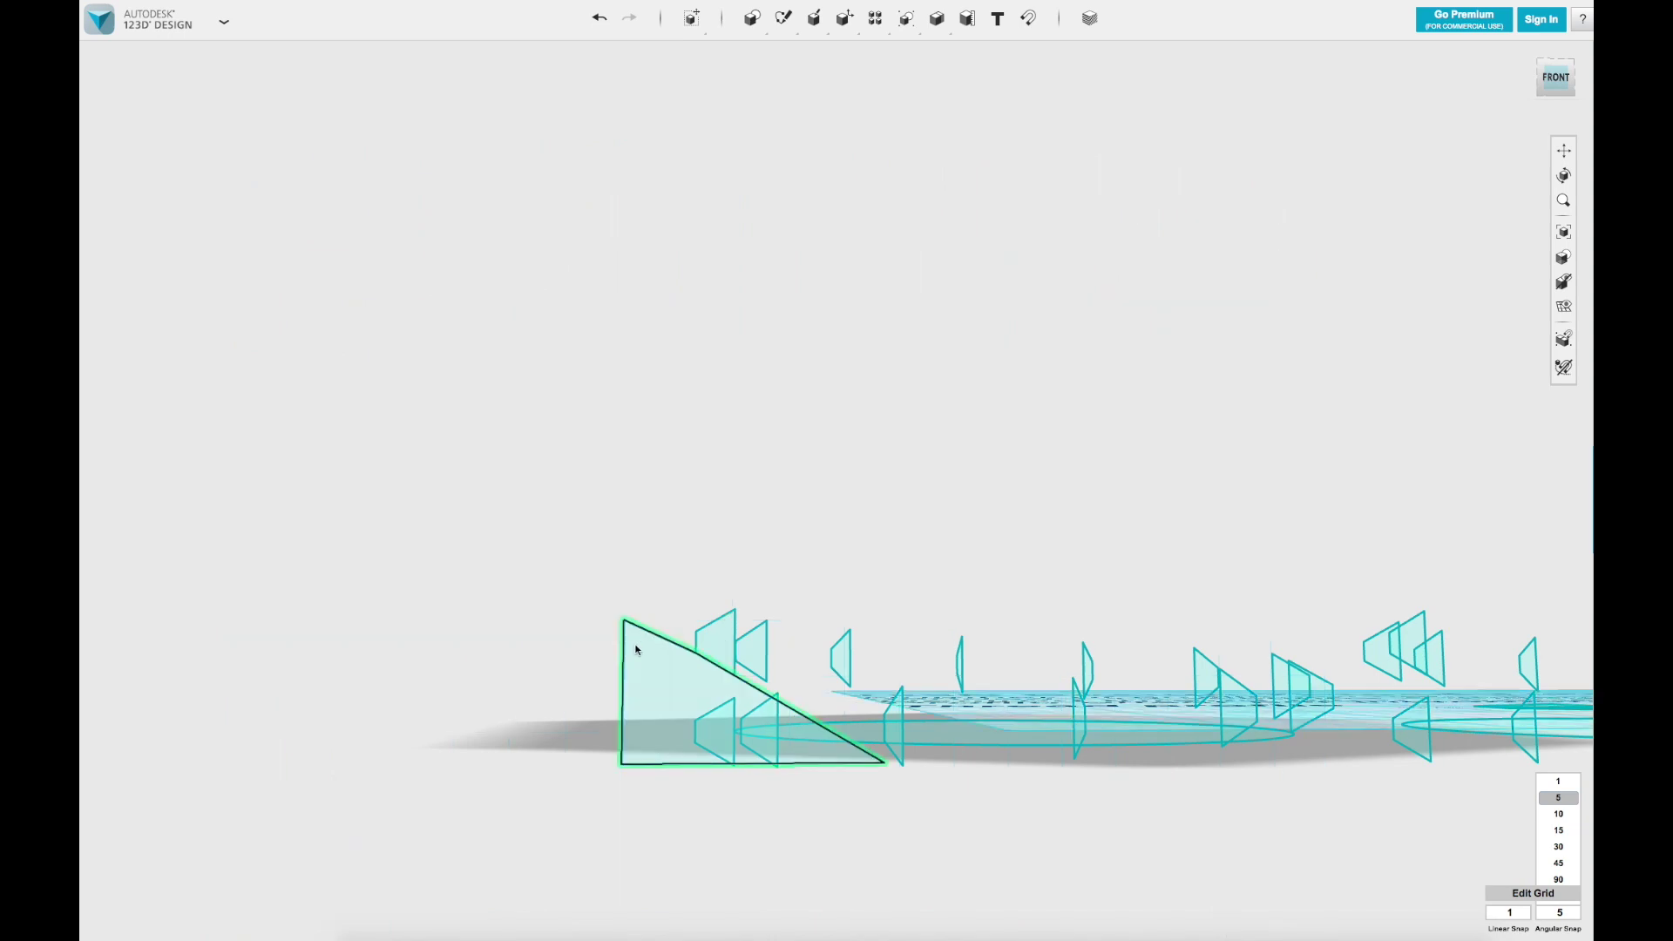
Step: Sketch a 50 mm straight line on the ground plane from the base circle's centre along the grid's Y axis
scroll(783, 818, up, 2)
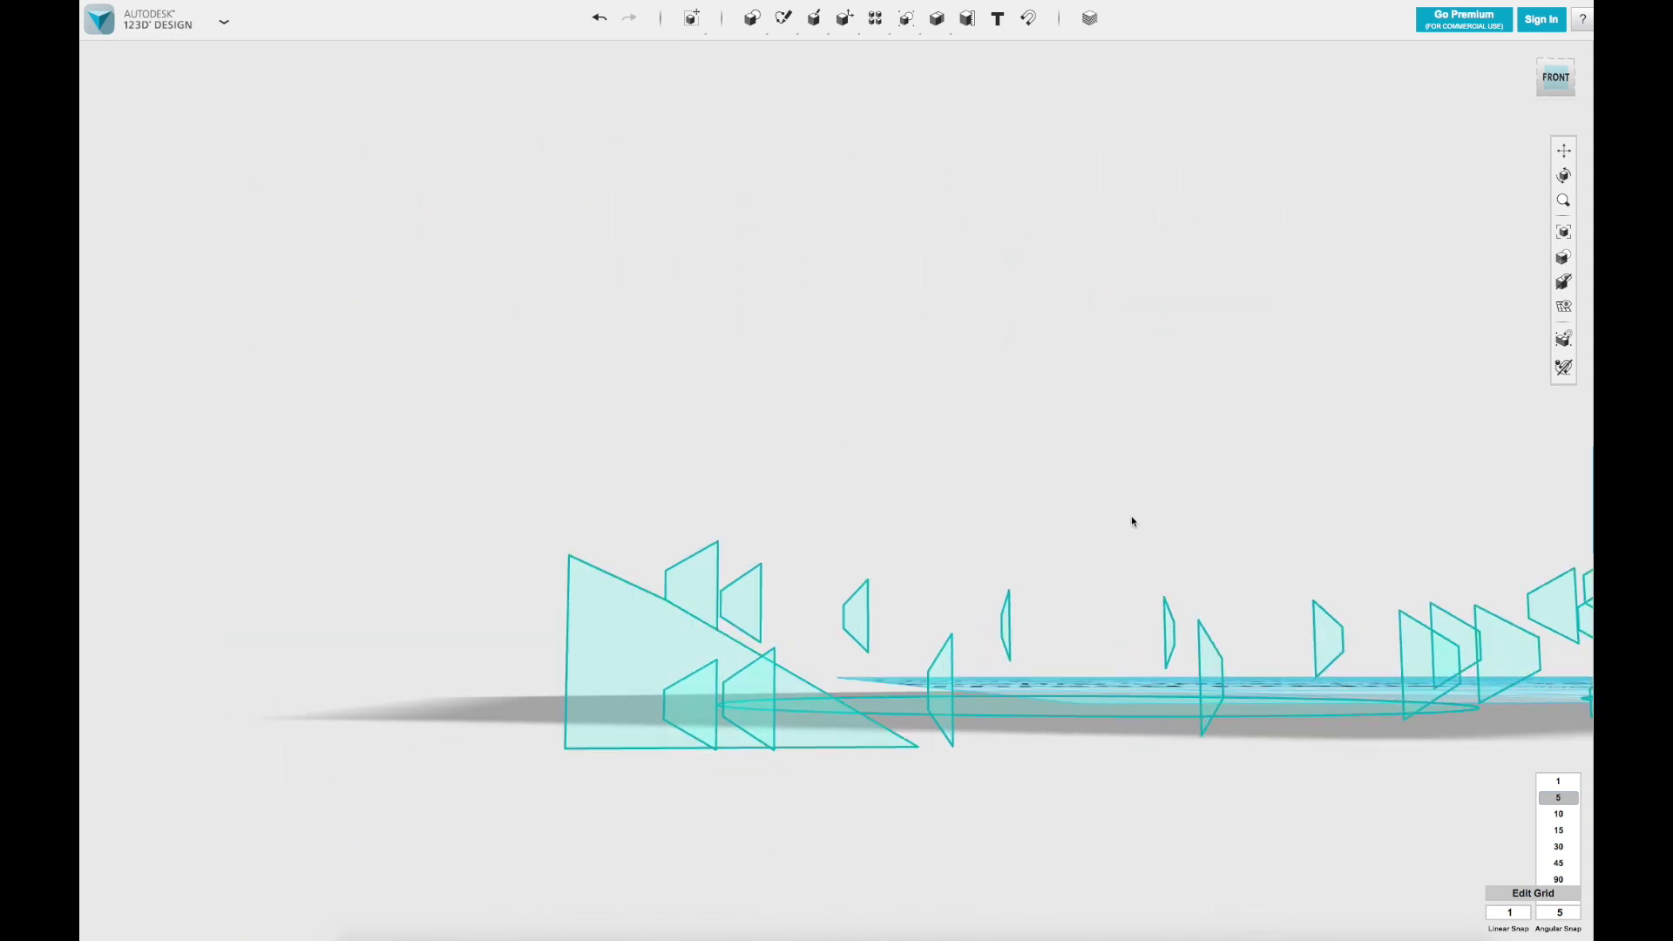
mouse_move(785, 21)
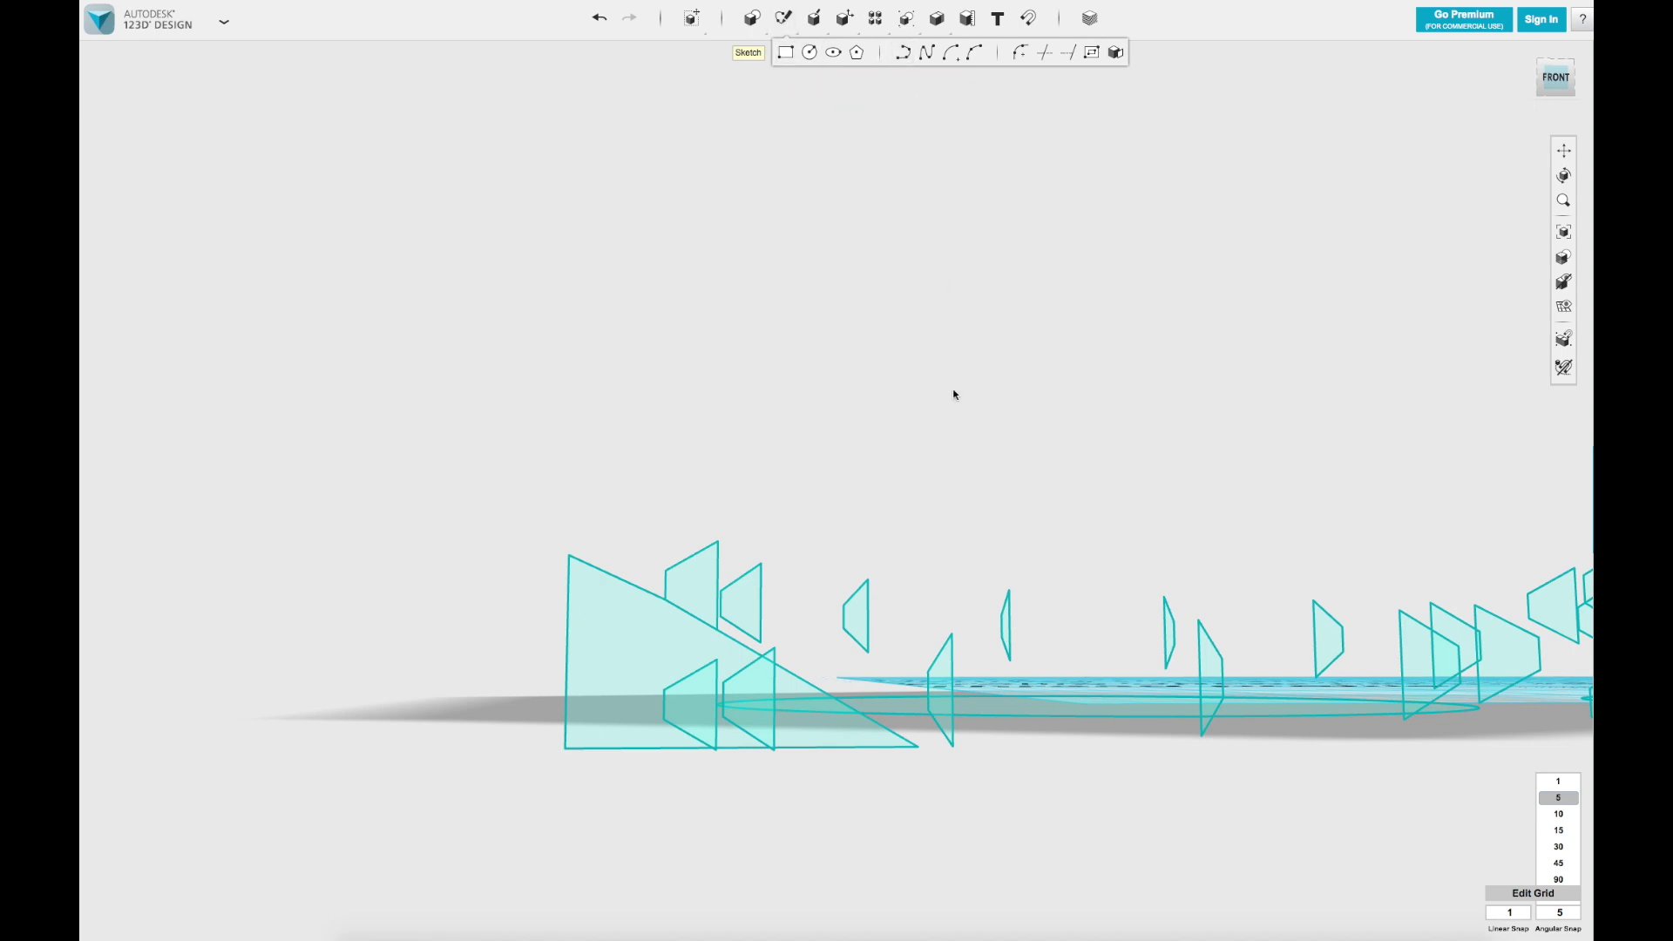
mouse_move(691, 19)
scroll(1162, 490, down, 2)
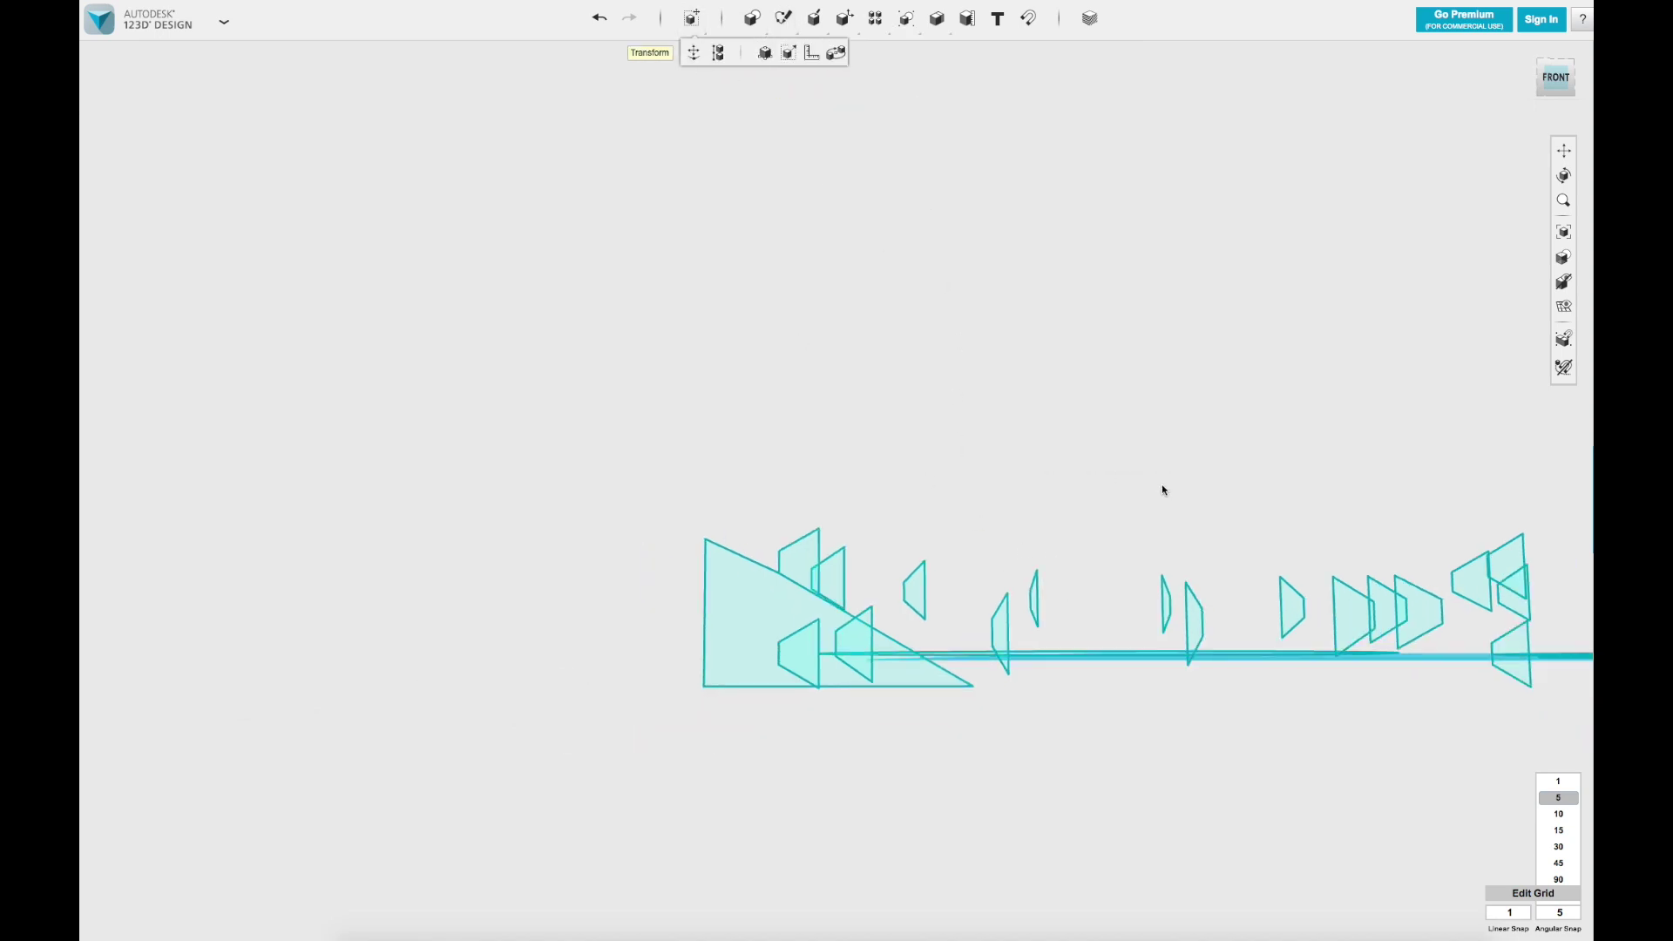
scroll(1162, 490, down, 2)
middle_drag(1104, 491, 871, 549)
right_drag(870, 548, 859, 670)
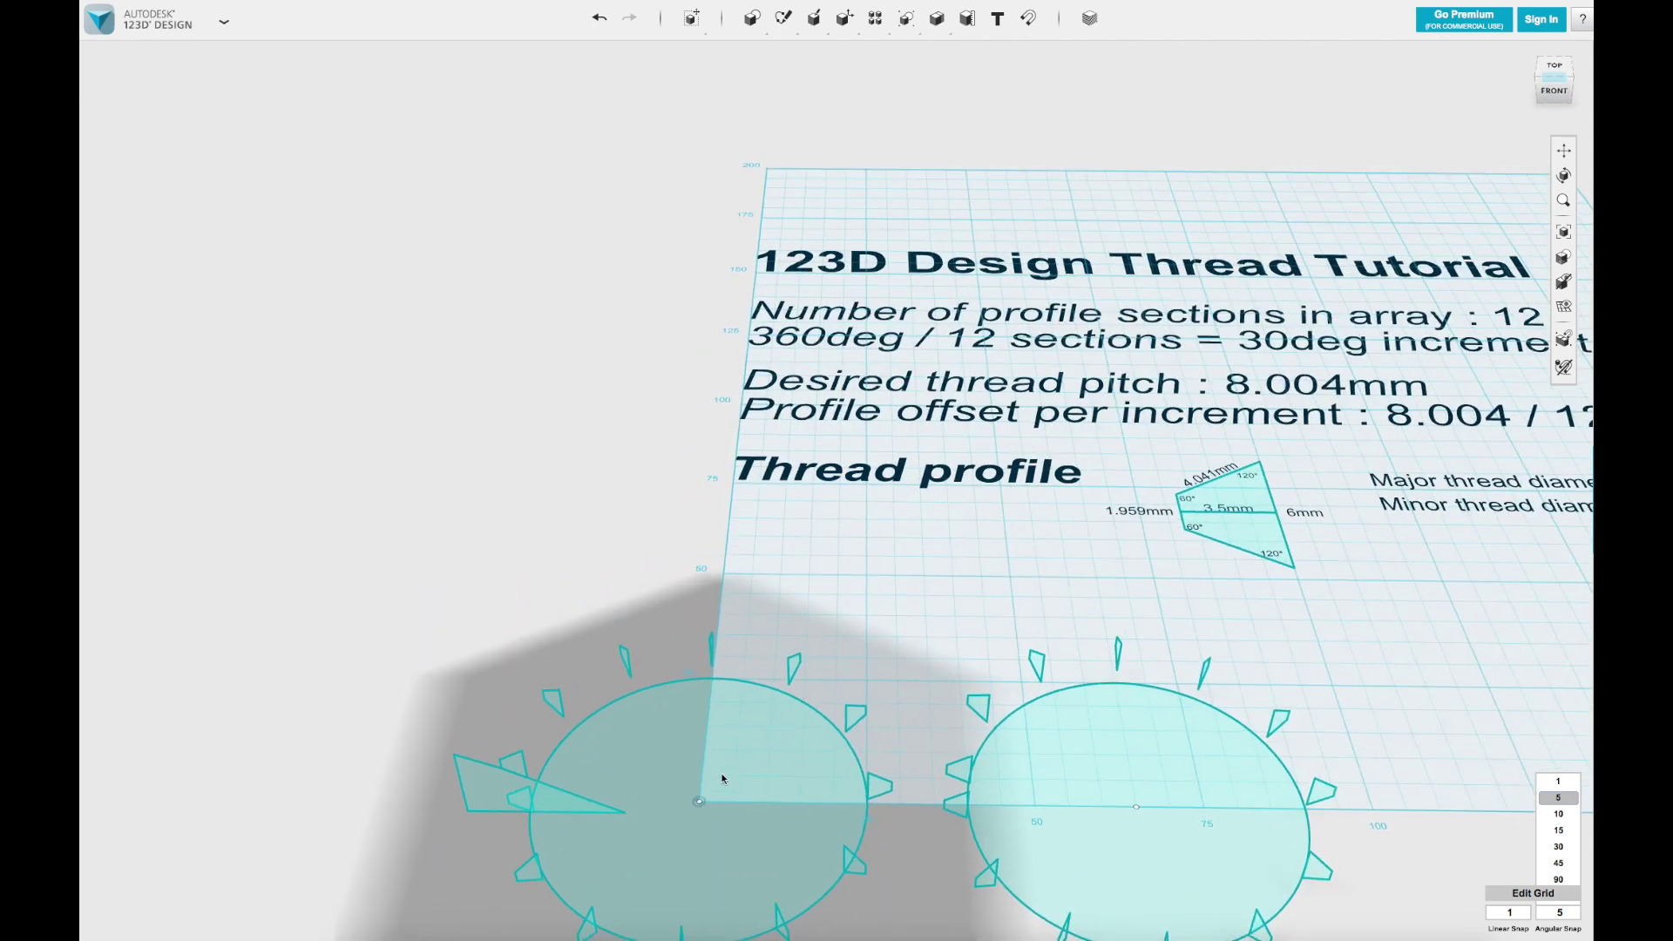
mouse_move(722, 778)
middle_down()
mouse_move(859, 635)
mouse_move(853, 651)
middle_up()
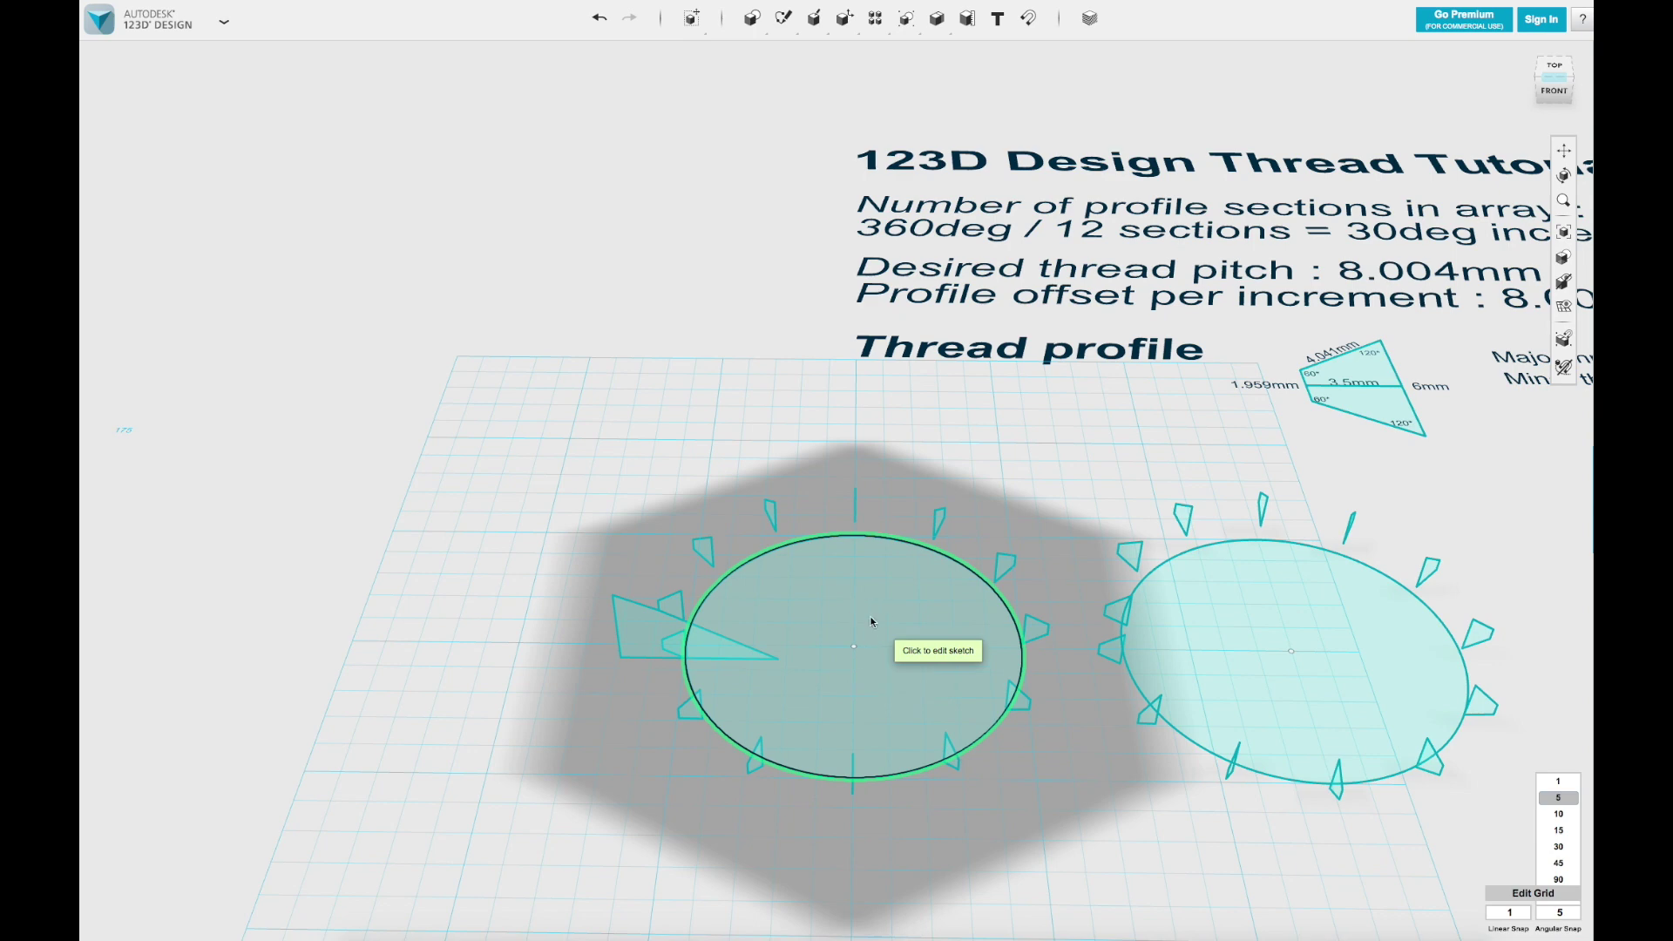
click(994, 452)
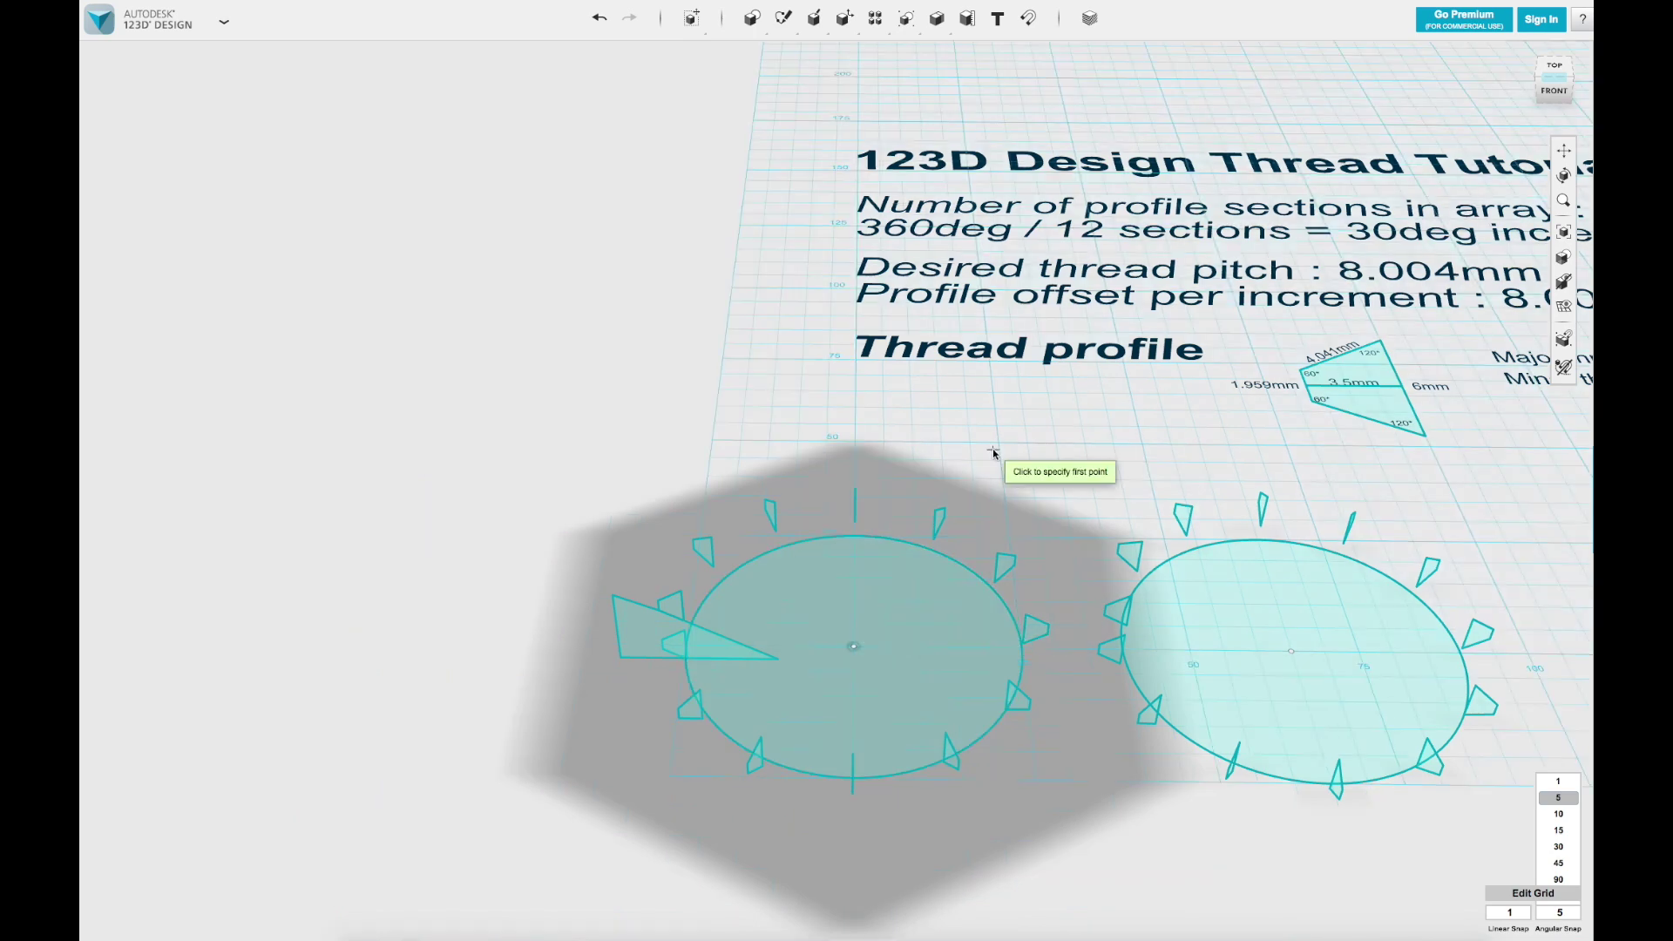
click(853, 648)
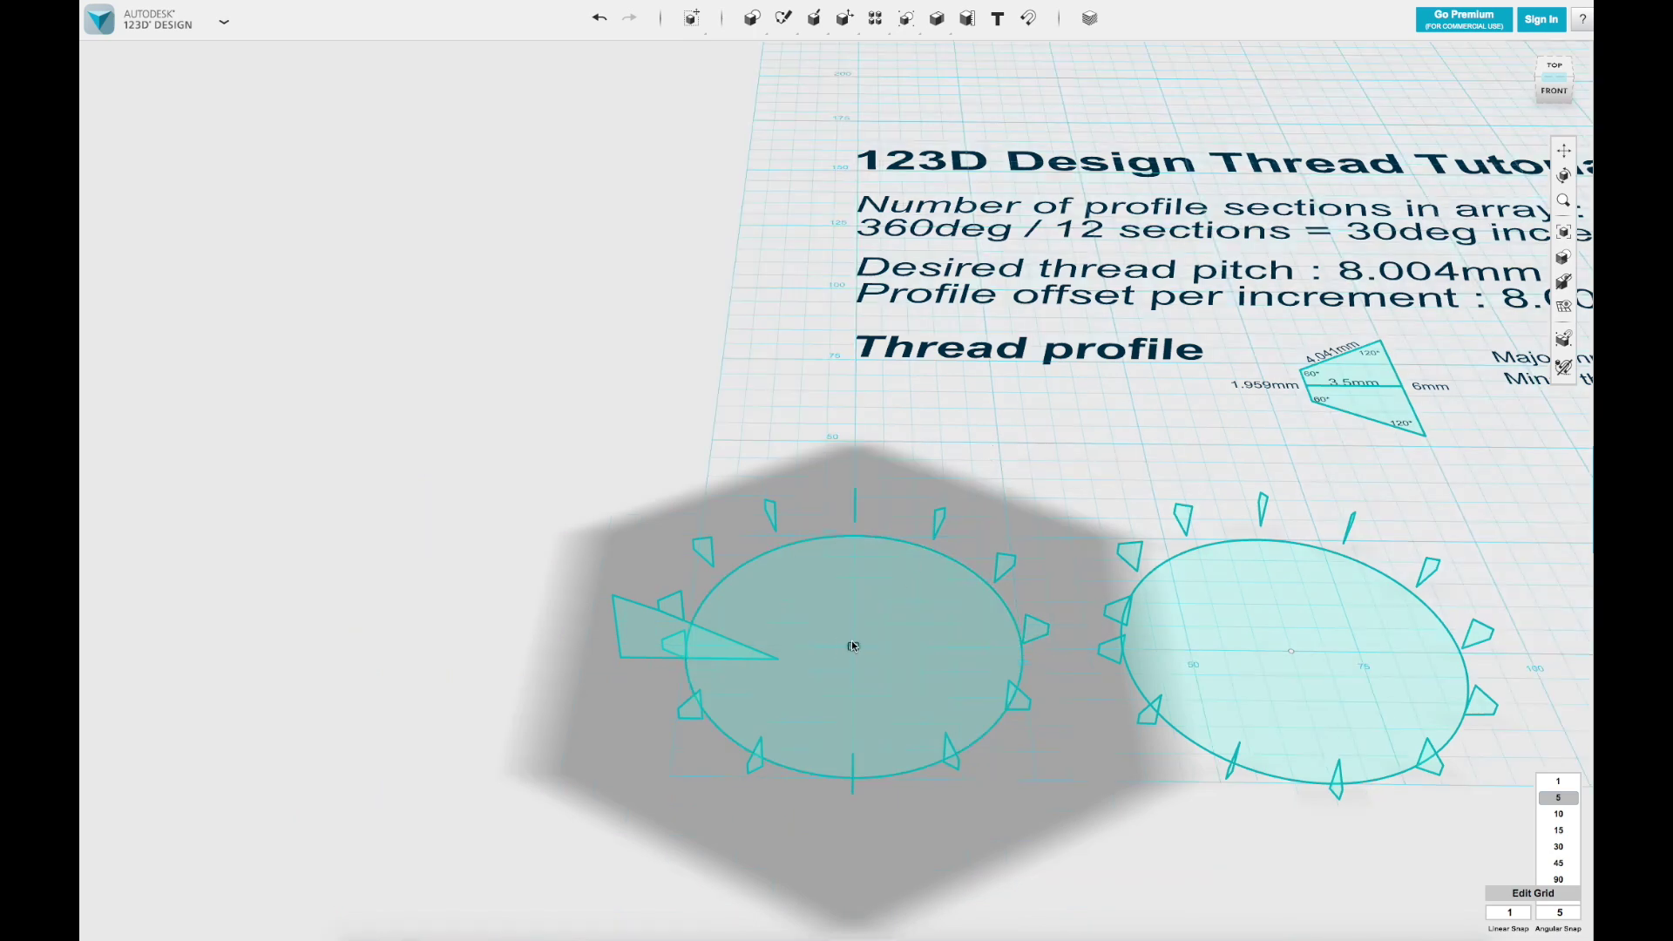
click(856, 443)
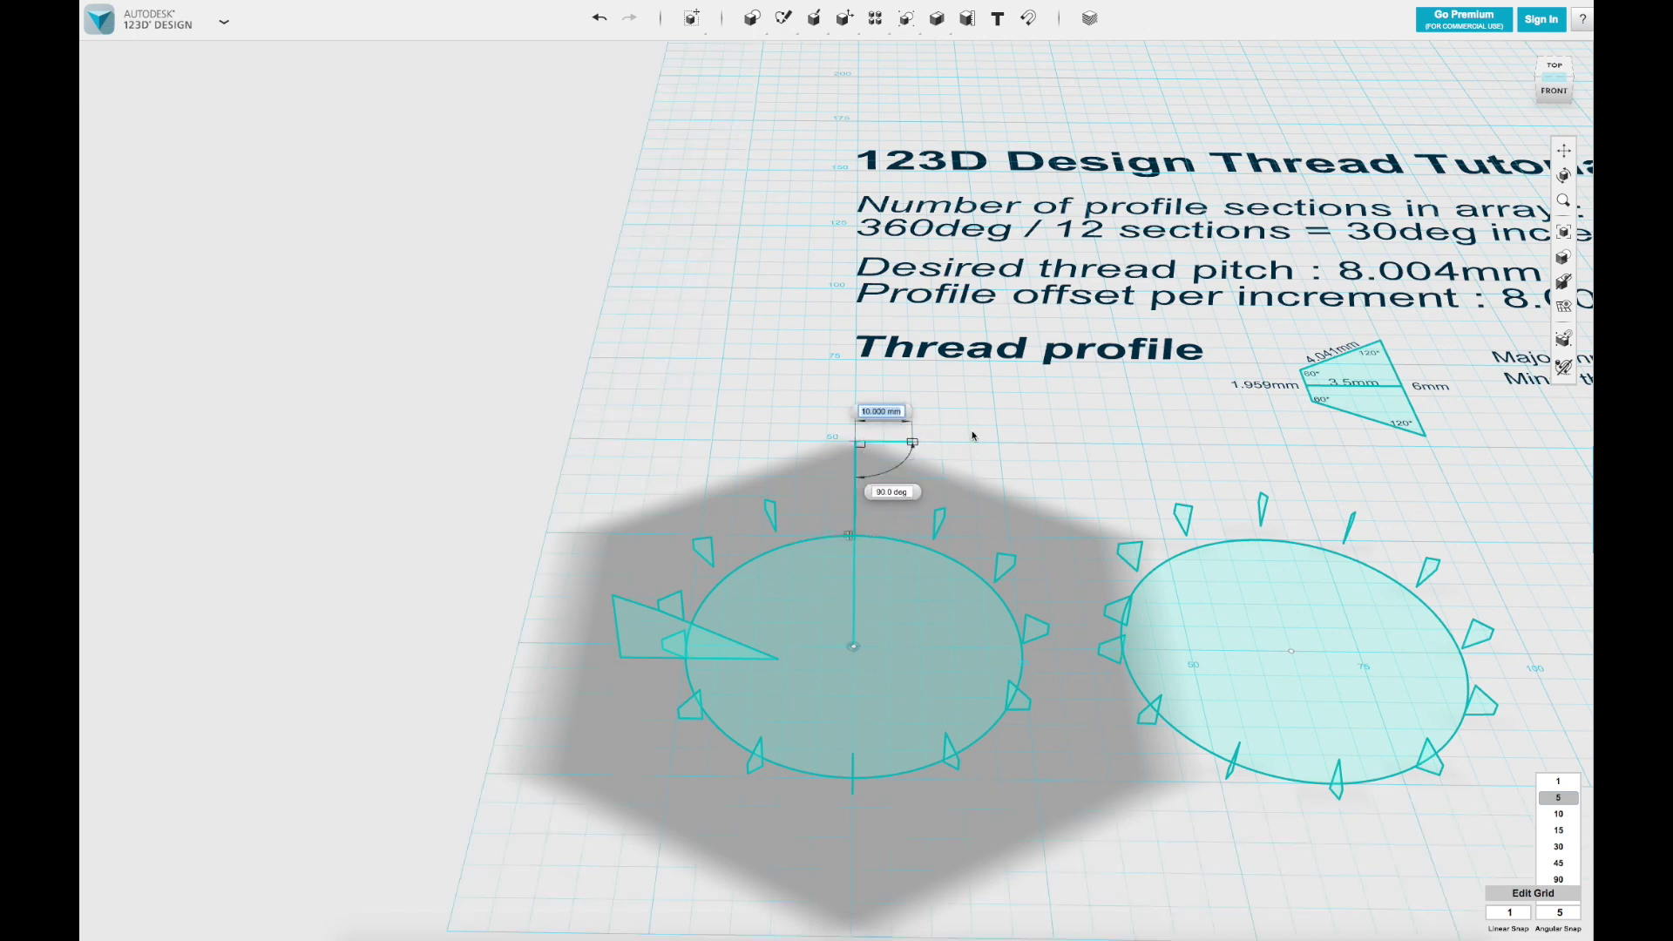
key(Escape)
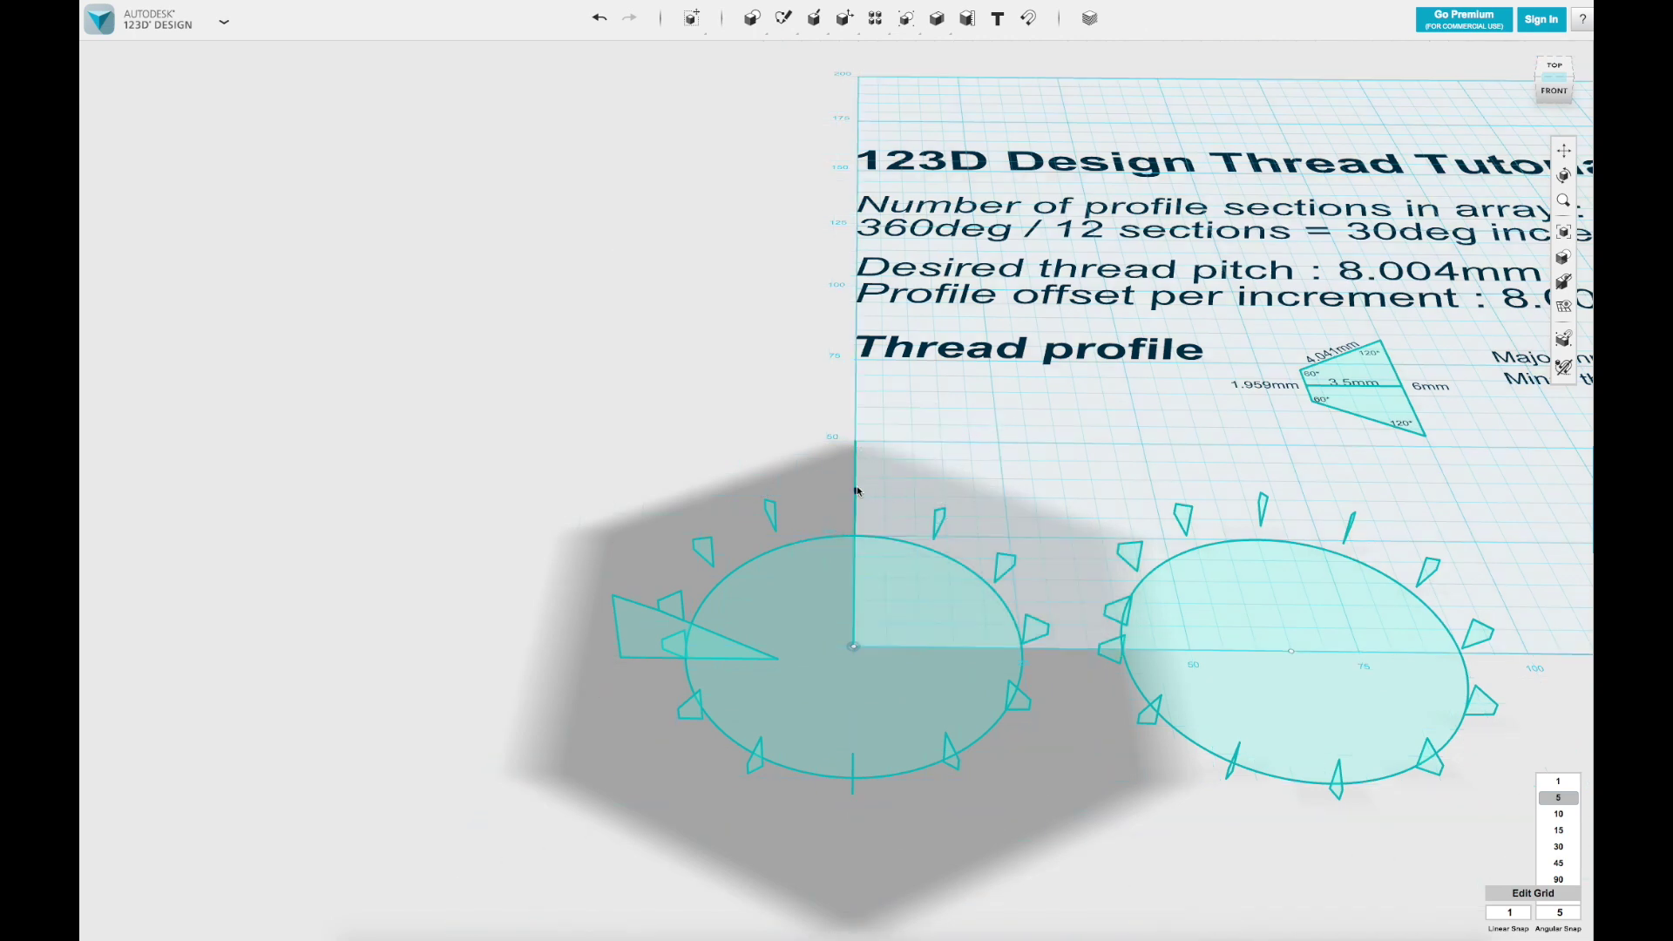
Step: Reorient the 50 mm line's manipulator to the base circle's centre and stand the line upright, with its midpoint at that centre
click(854, 454)
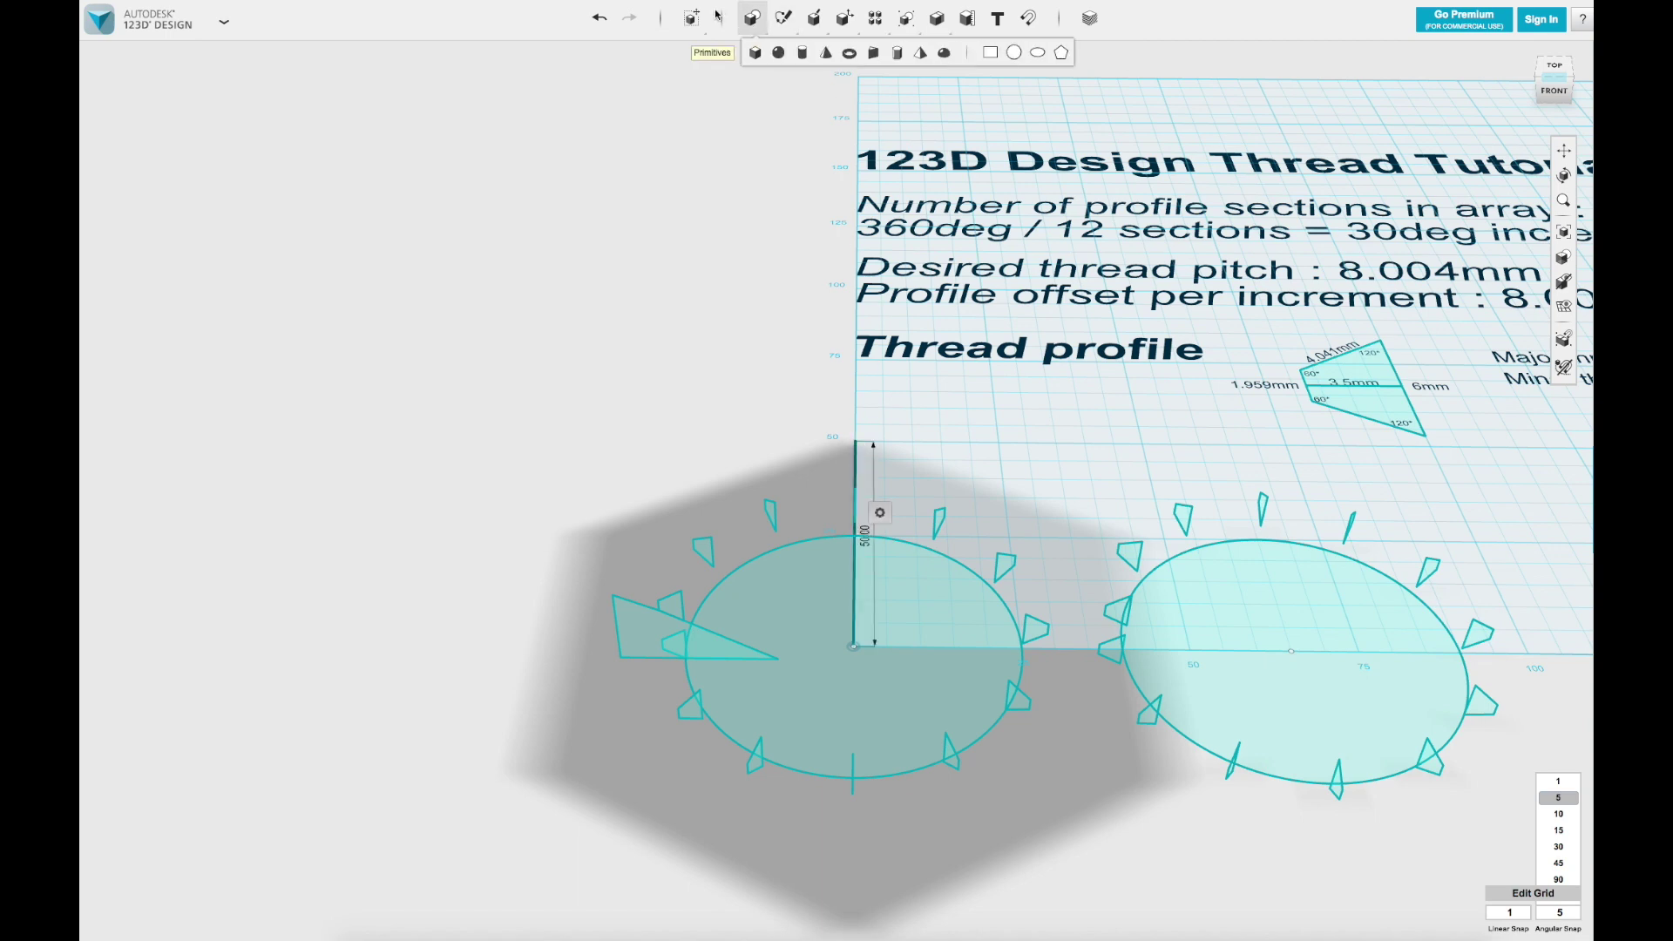
mouse_move(691, 18)
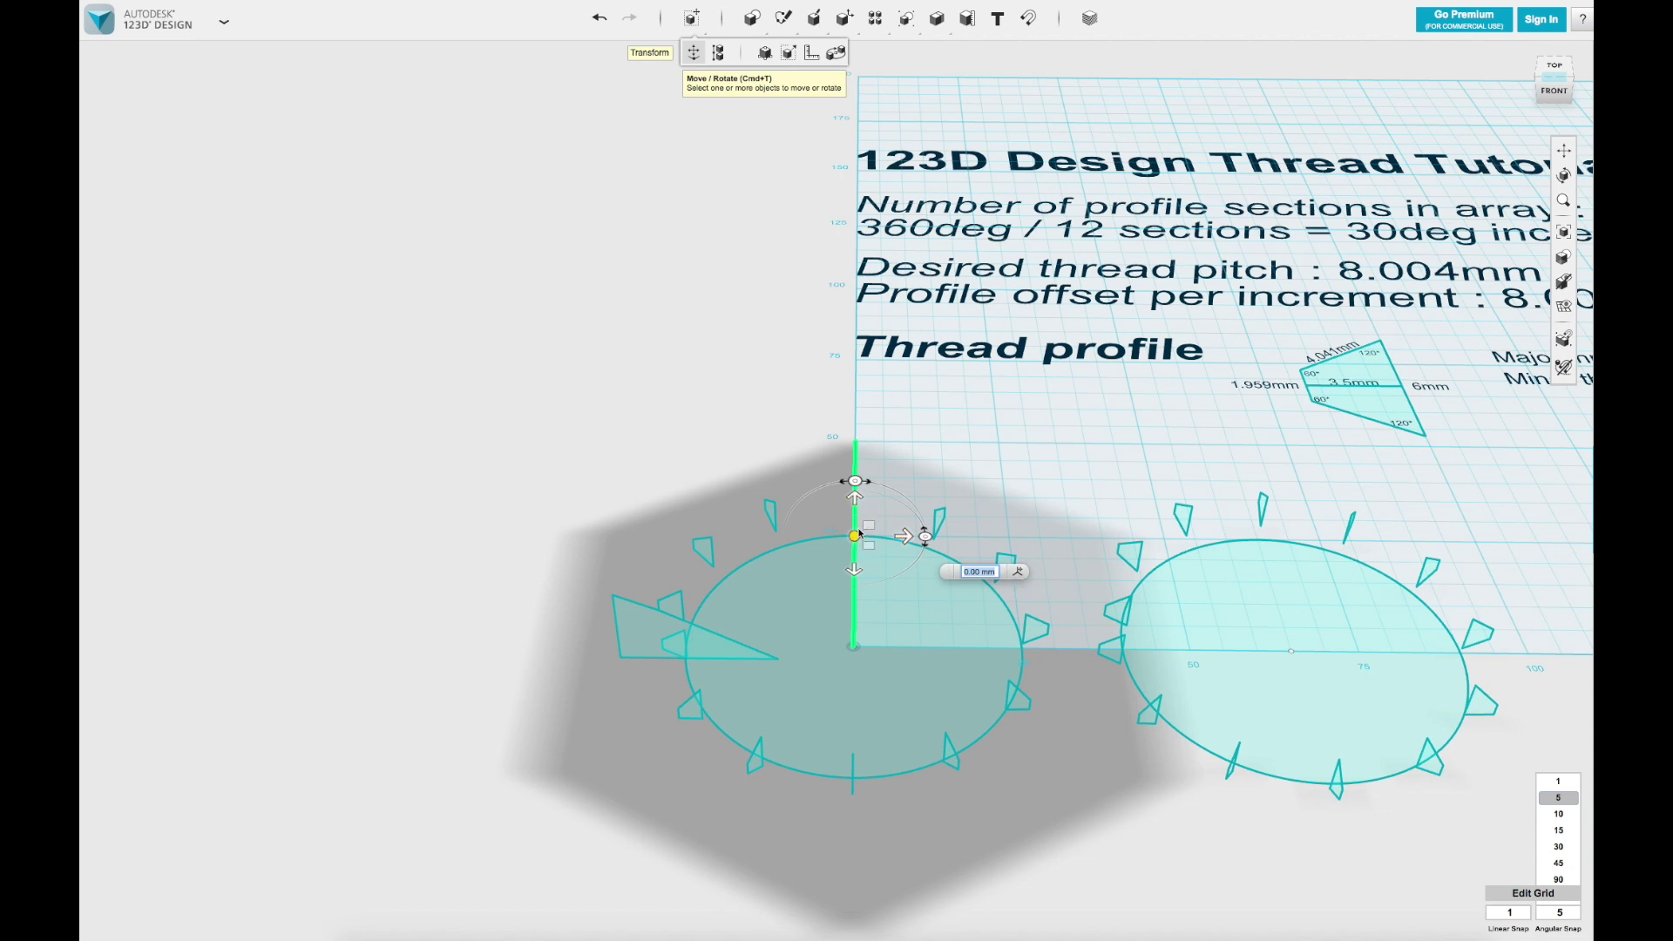
click(1017, 572)
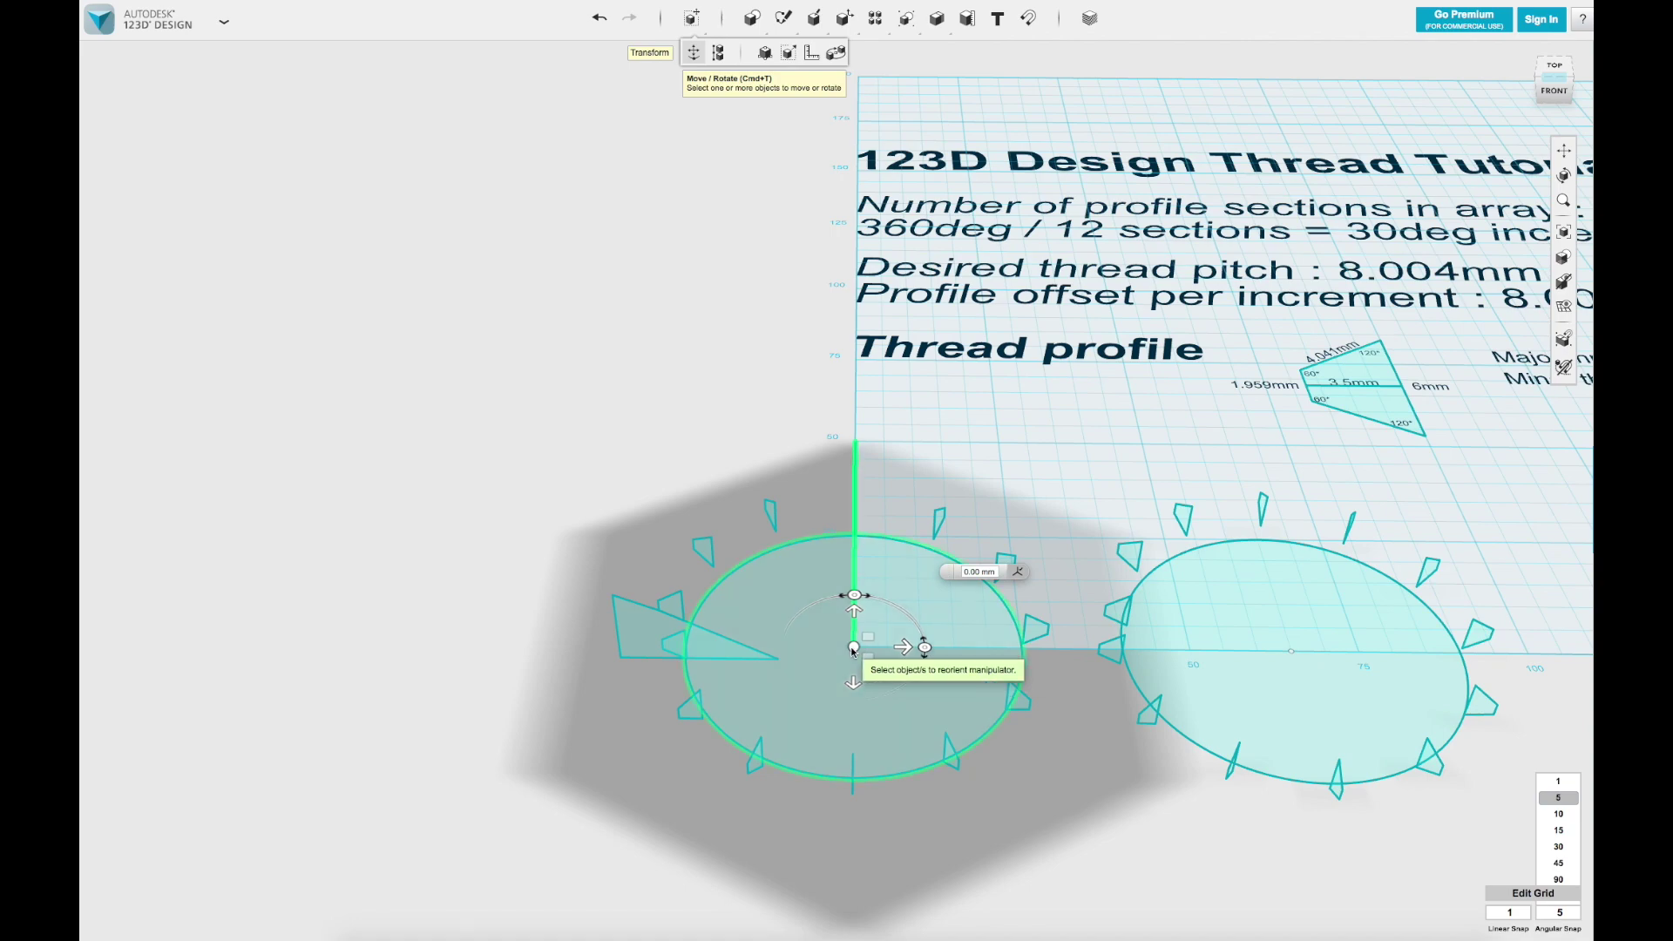
click(856, 648)
click(1019, 686)
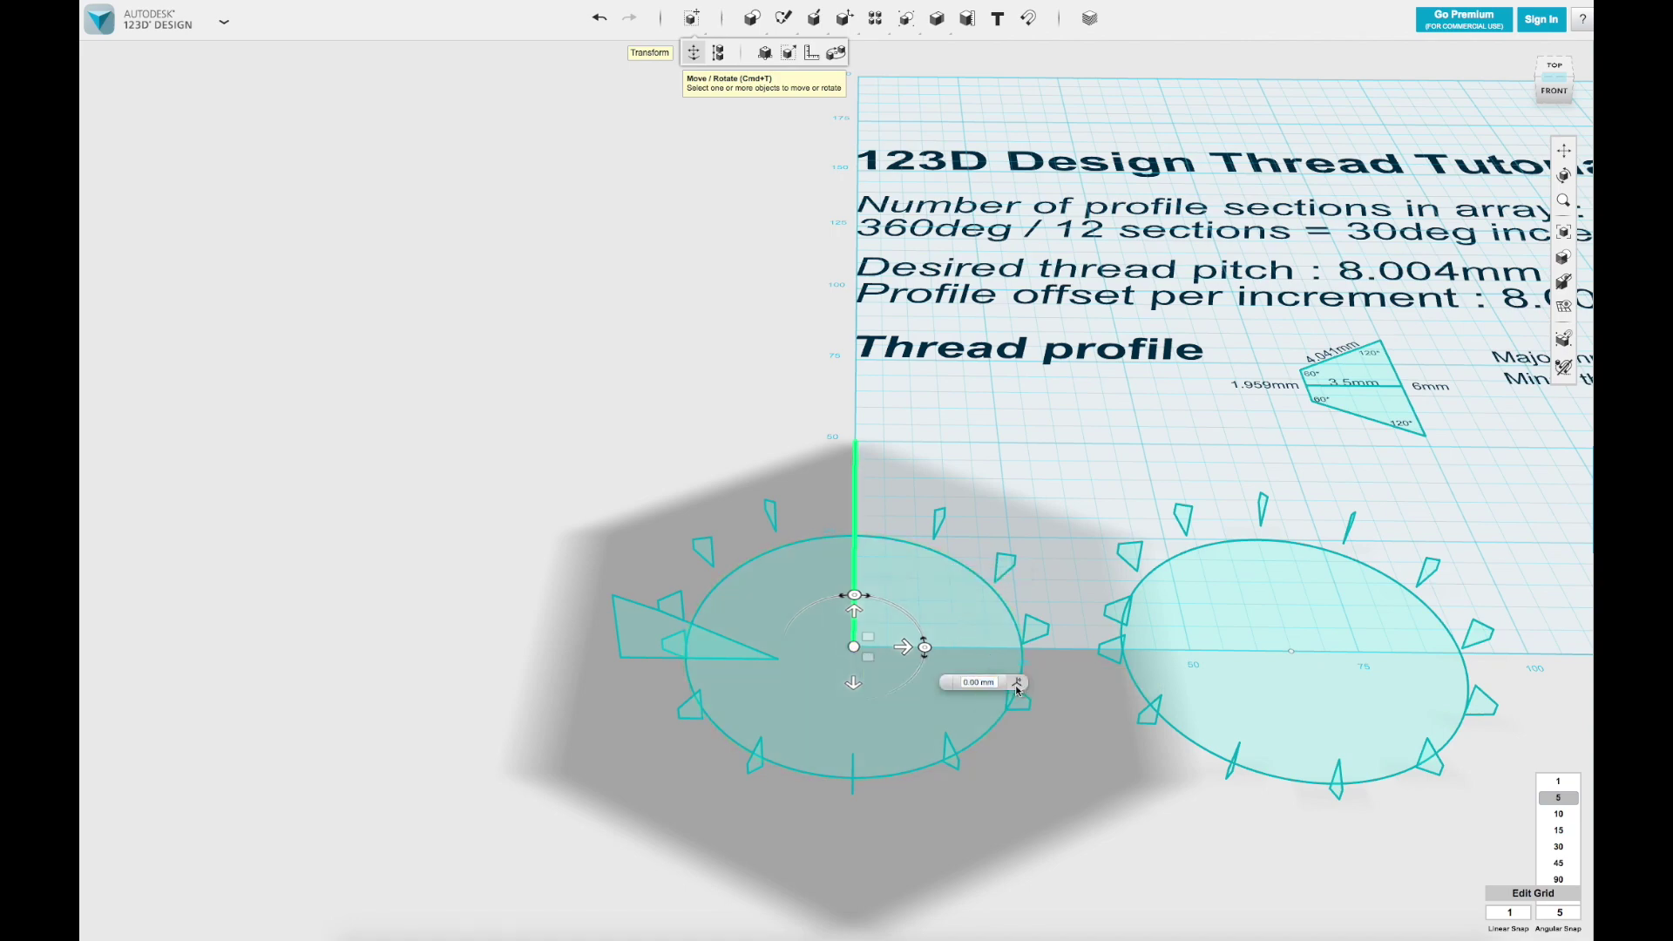
right_drag(860, 661, 941, 632)
drag(1033, 599, 968, 775)
key(Return)
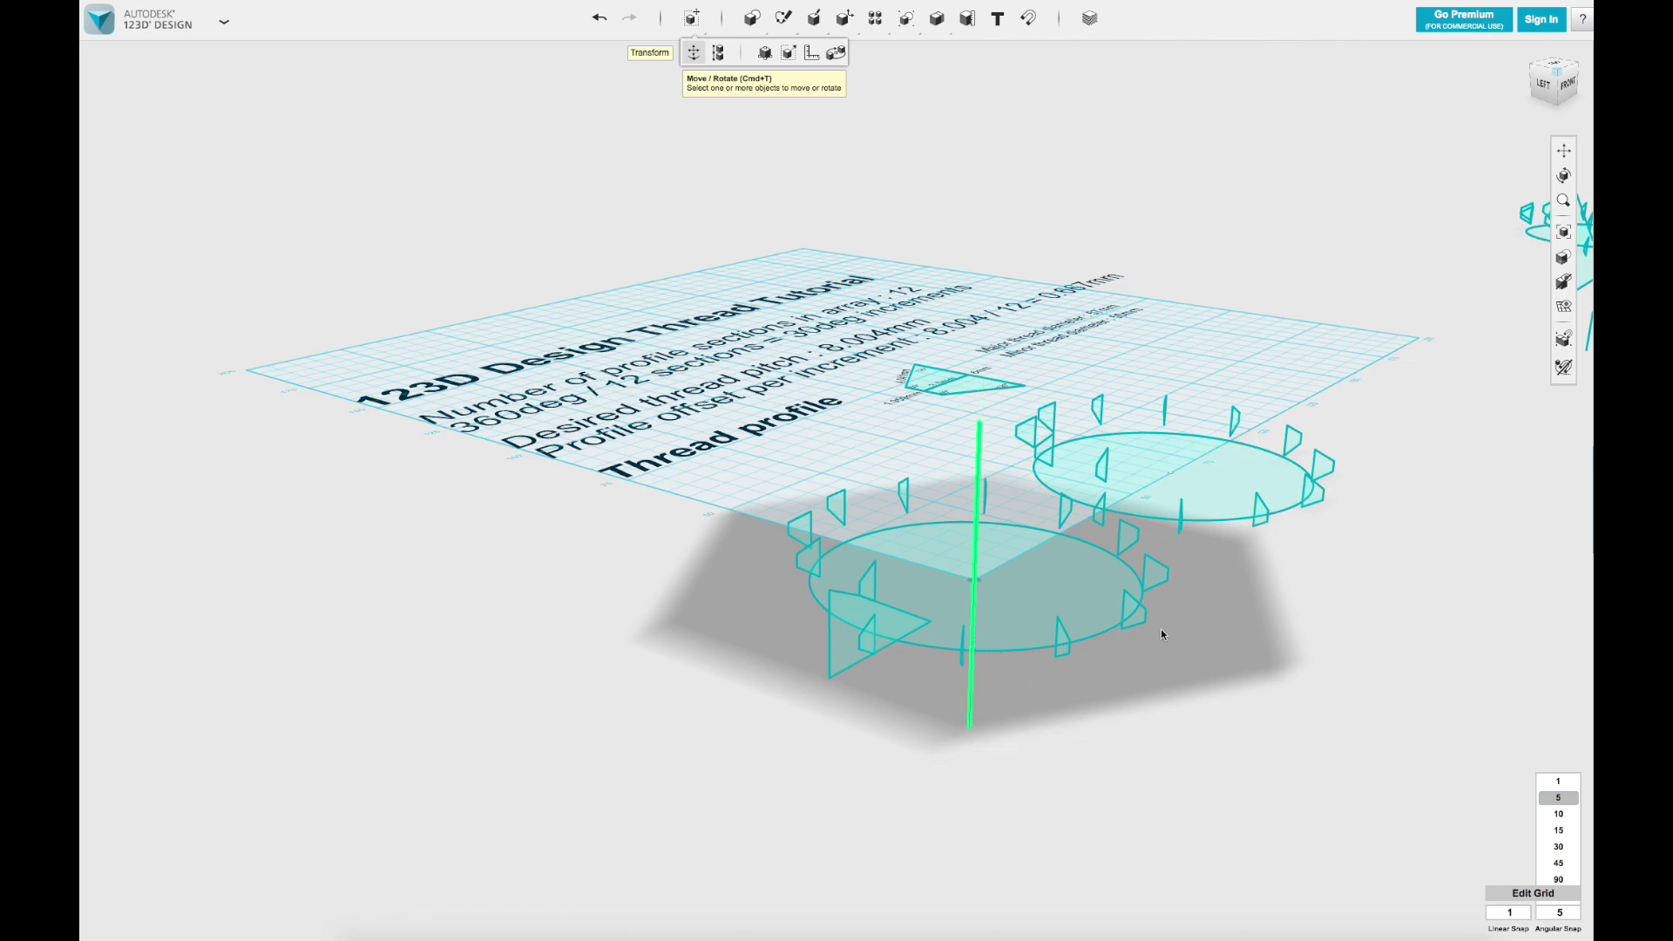
Step: Show all solids and meshes again together with the sketches
right_drag(1305, 595, 1146, 694)
click(1149, 695)
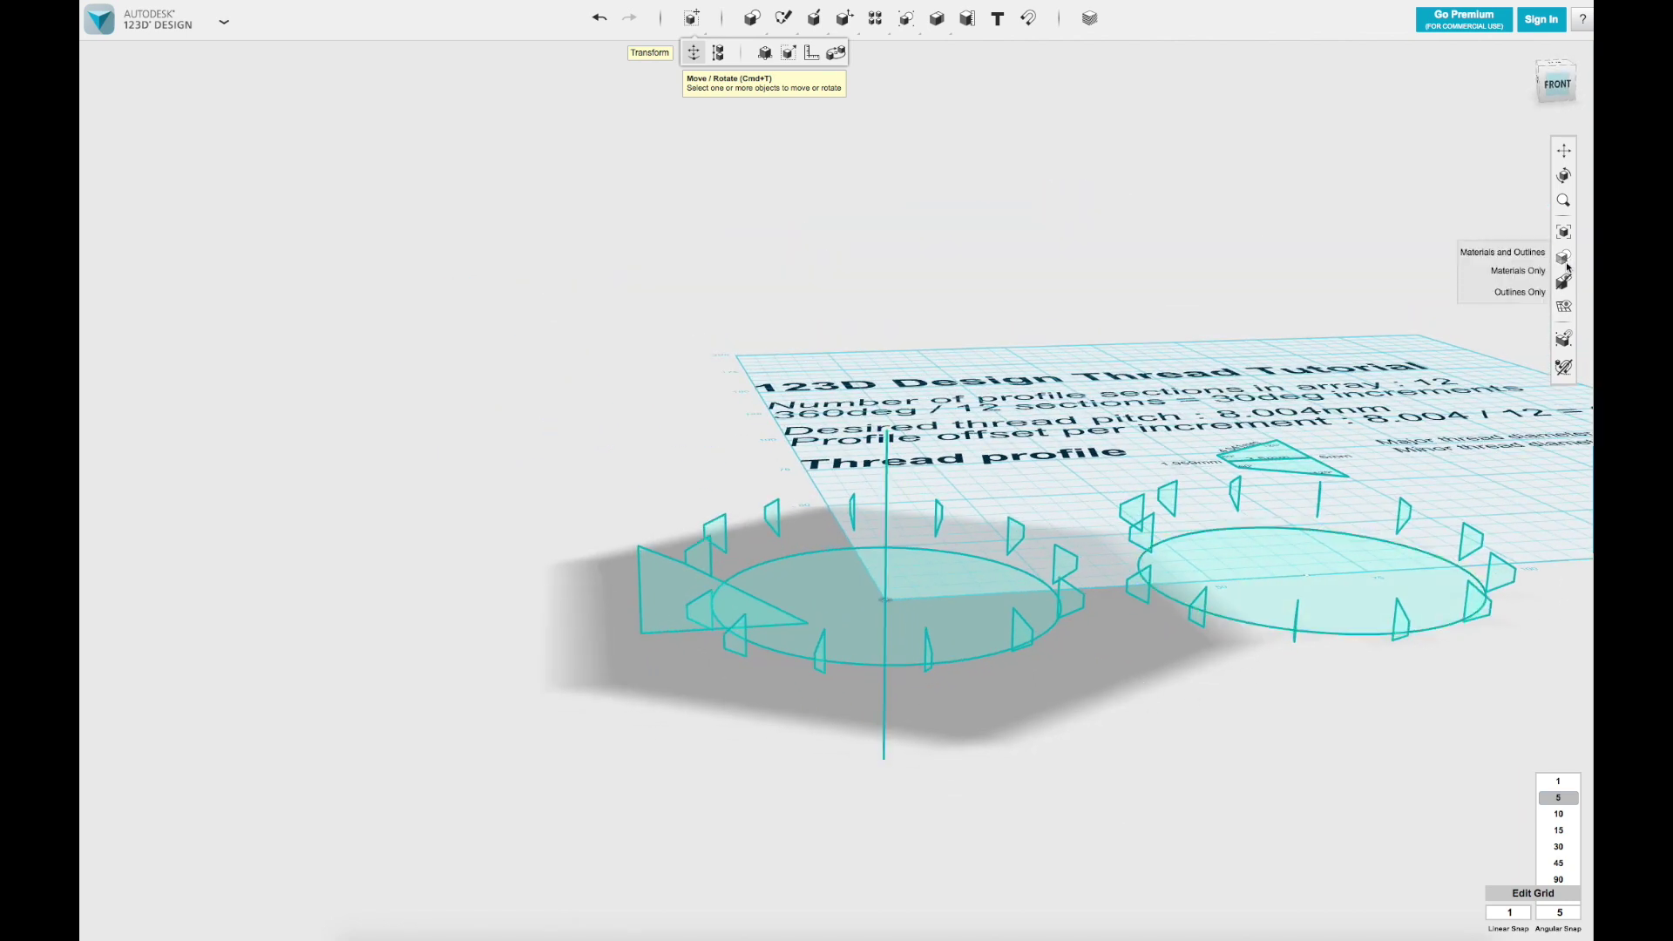
mouse_move(1563, 283)
click(1509, 277)
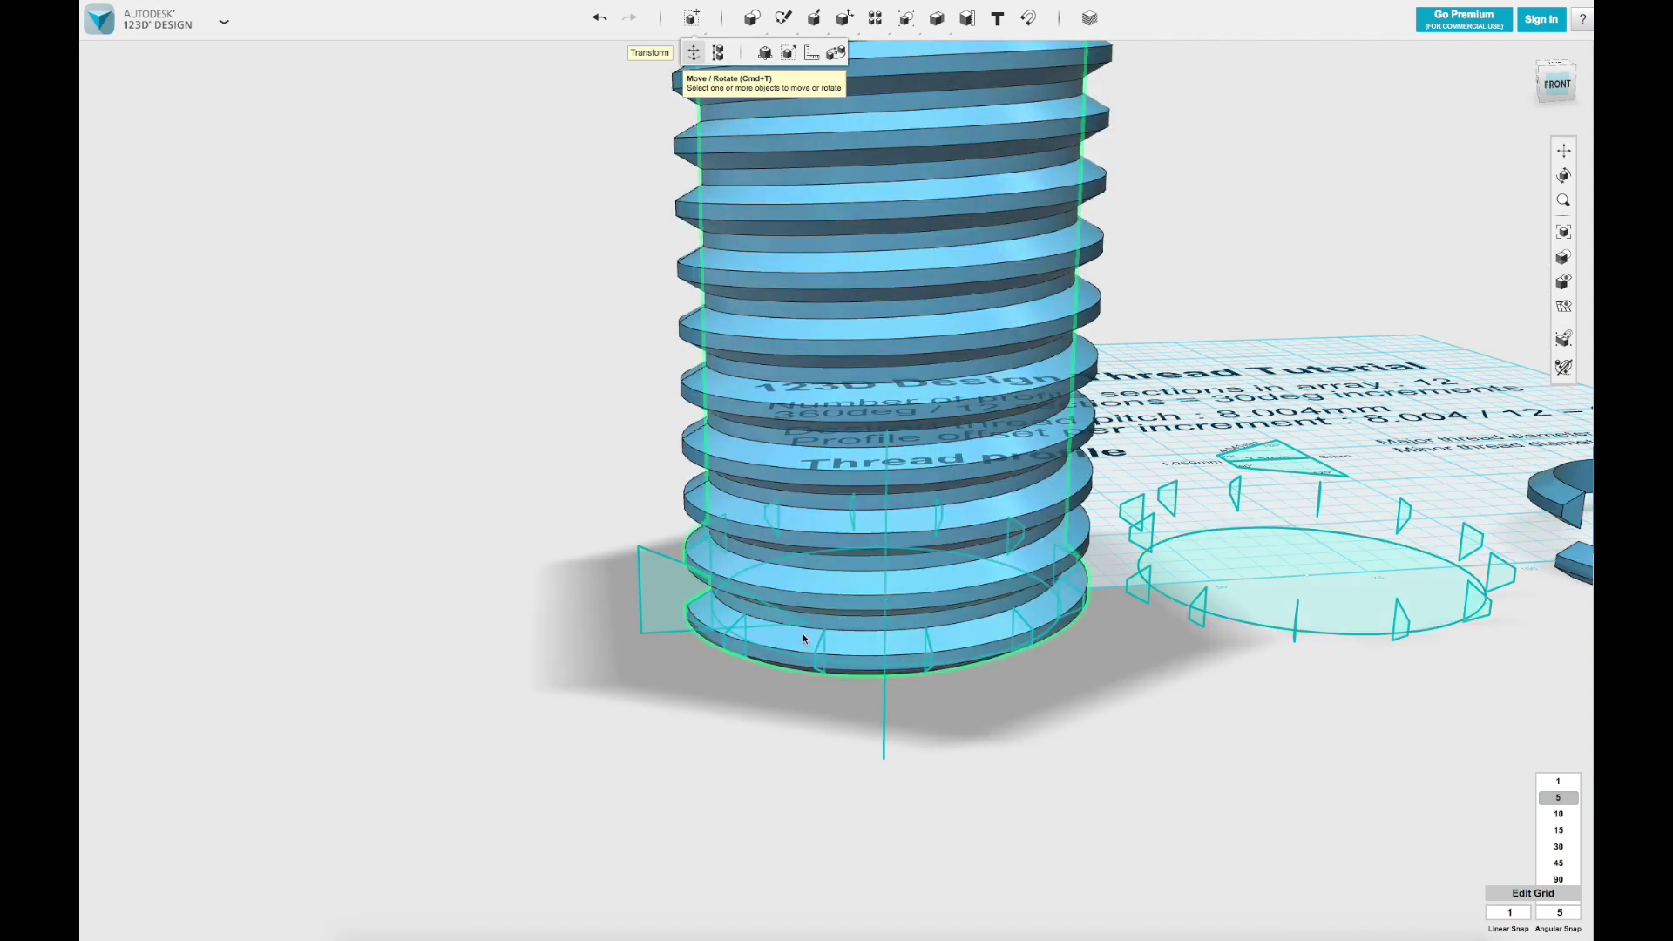
Step: Revolve the triangular profile 360° around the upright centre line, subtracting it from the thread's lower end
right_drag(802, 635, 822, 598)
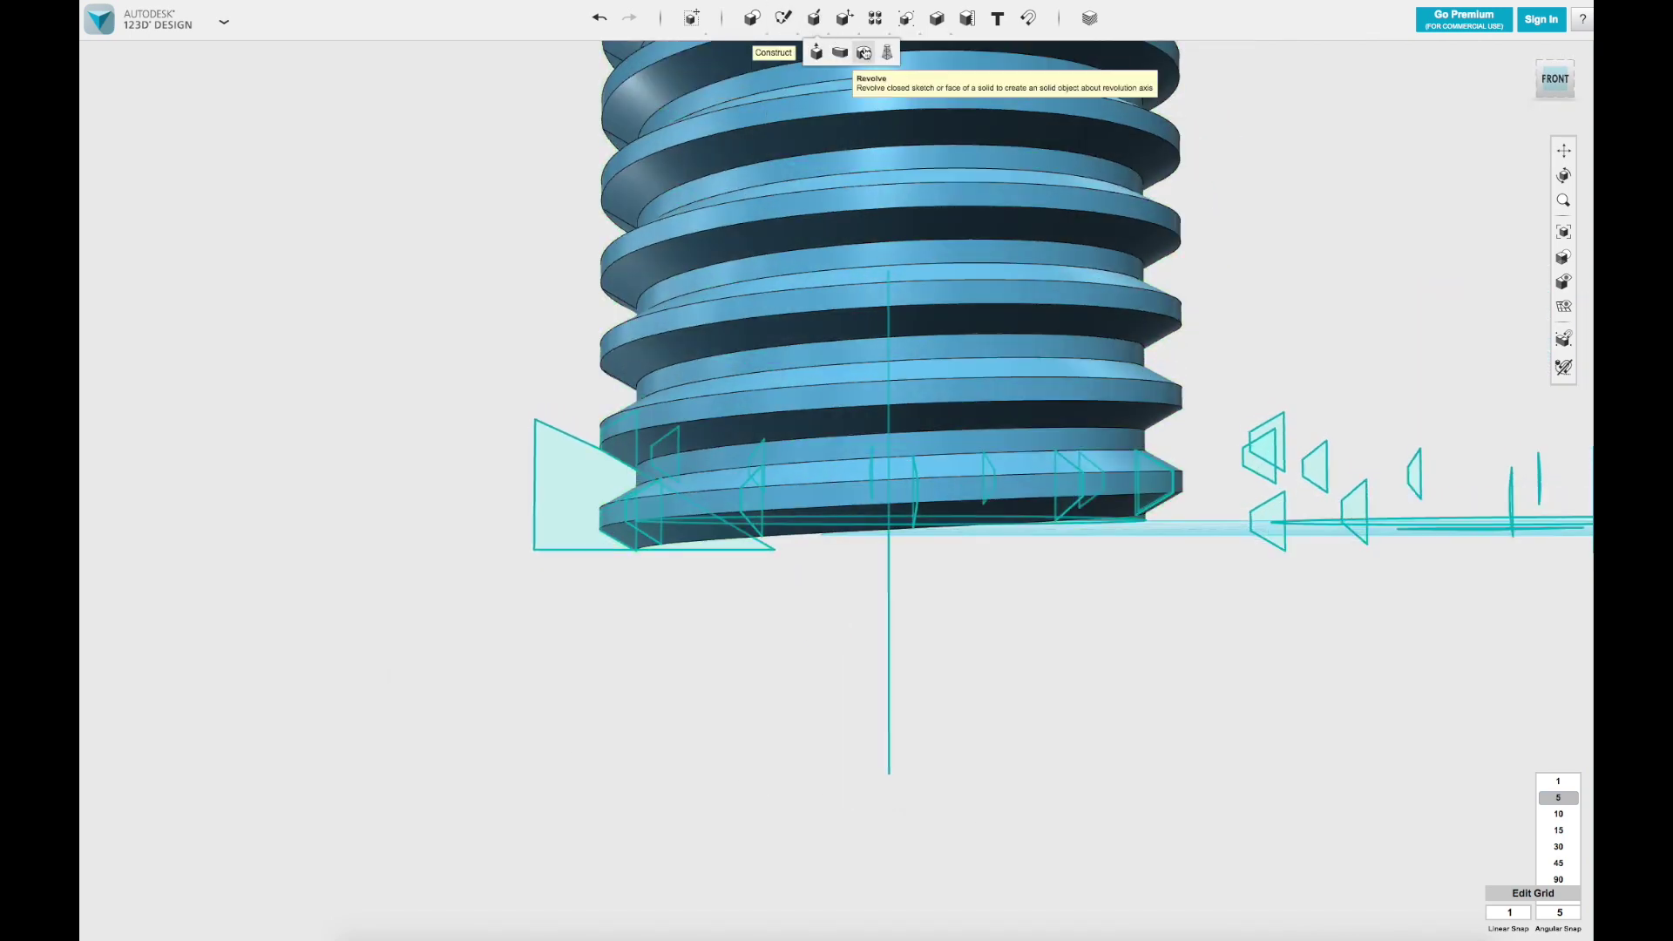
click(864, 53)
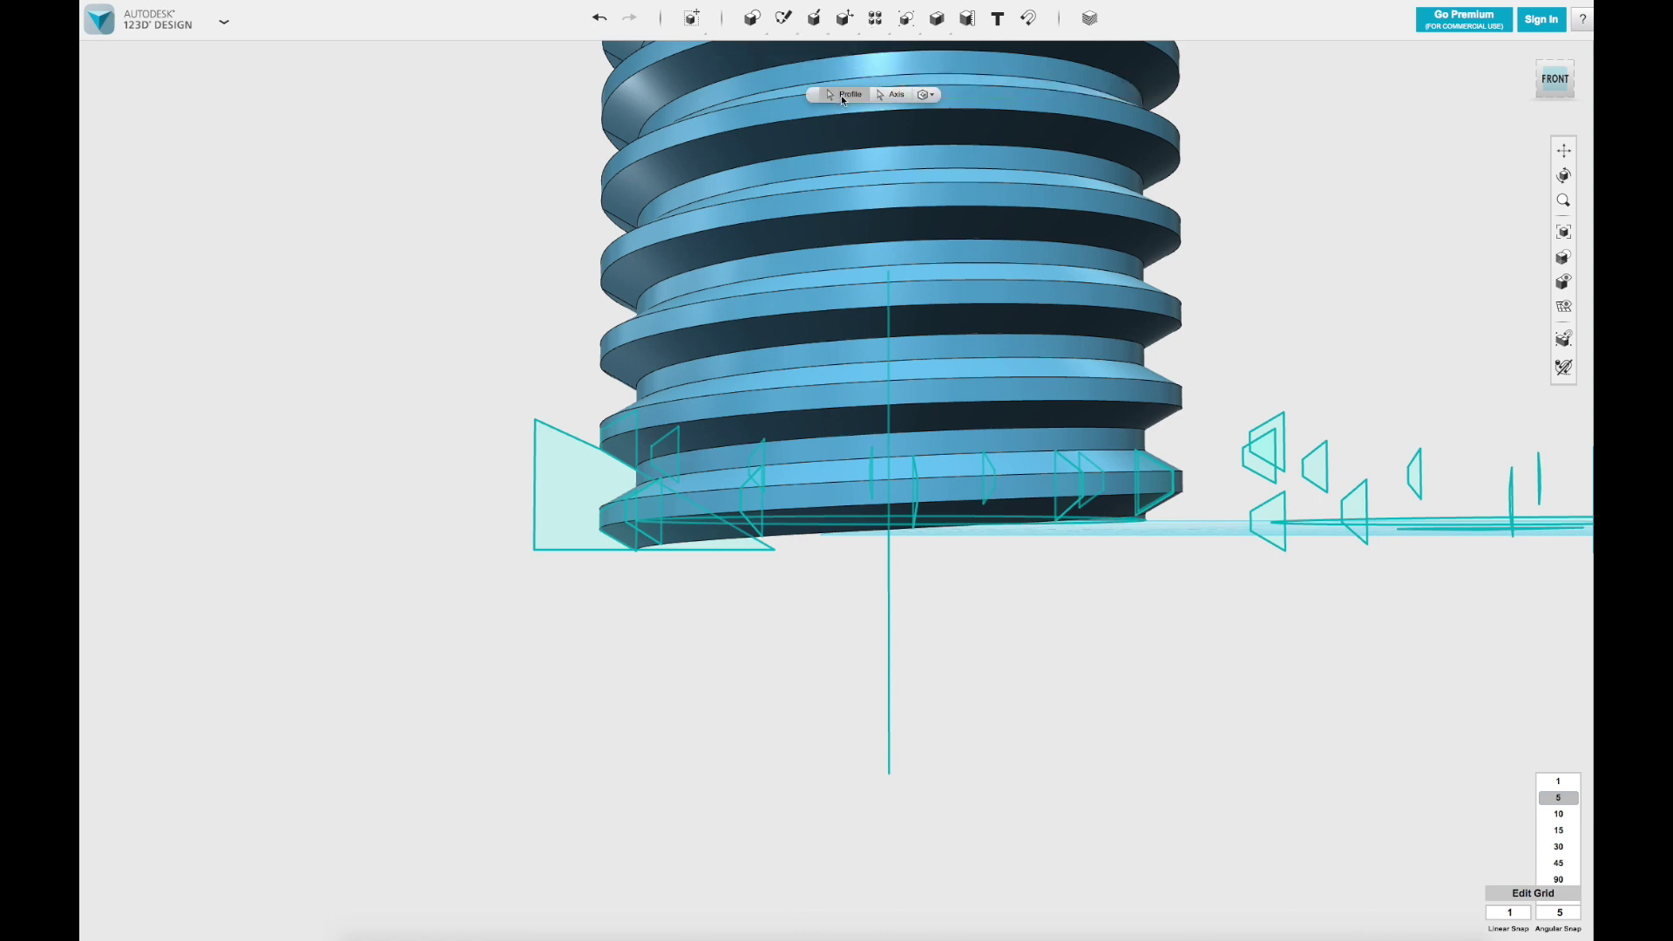
click(573, 494)
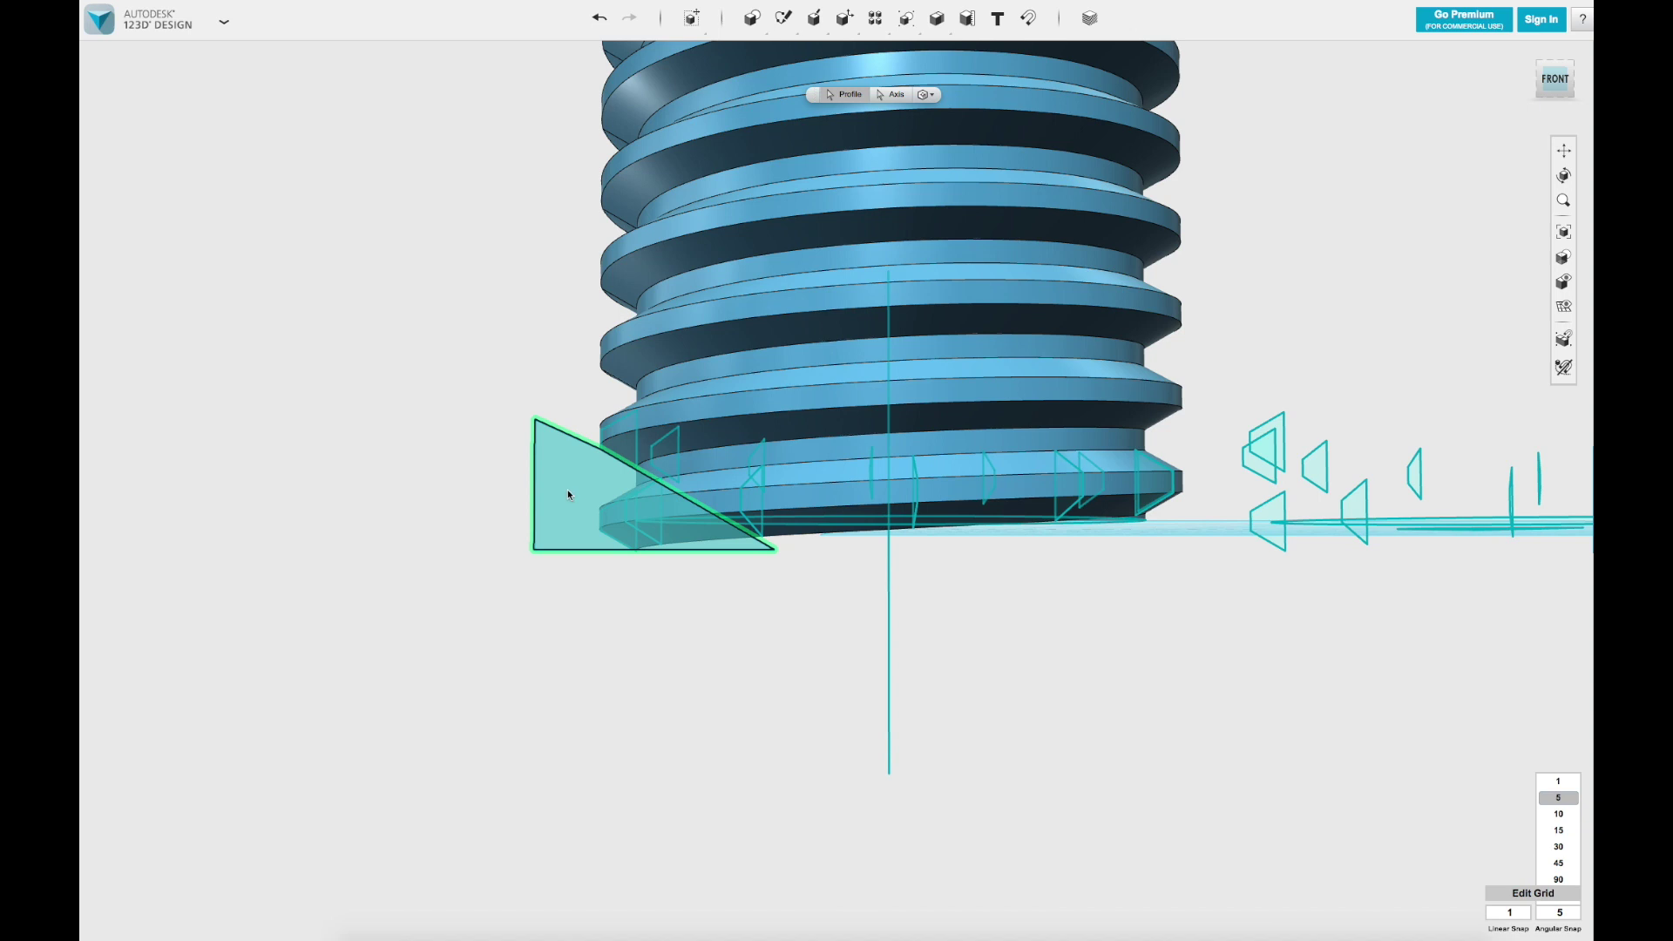
click(893, 94)
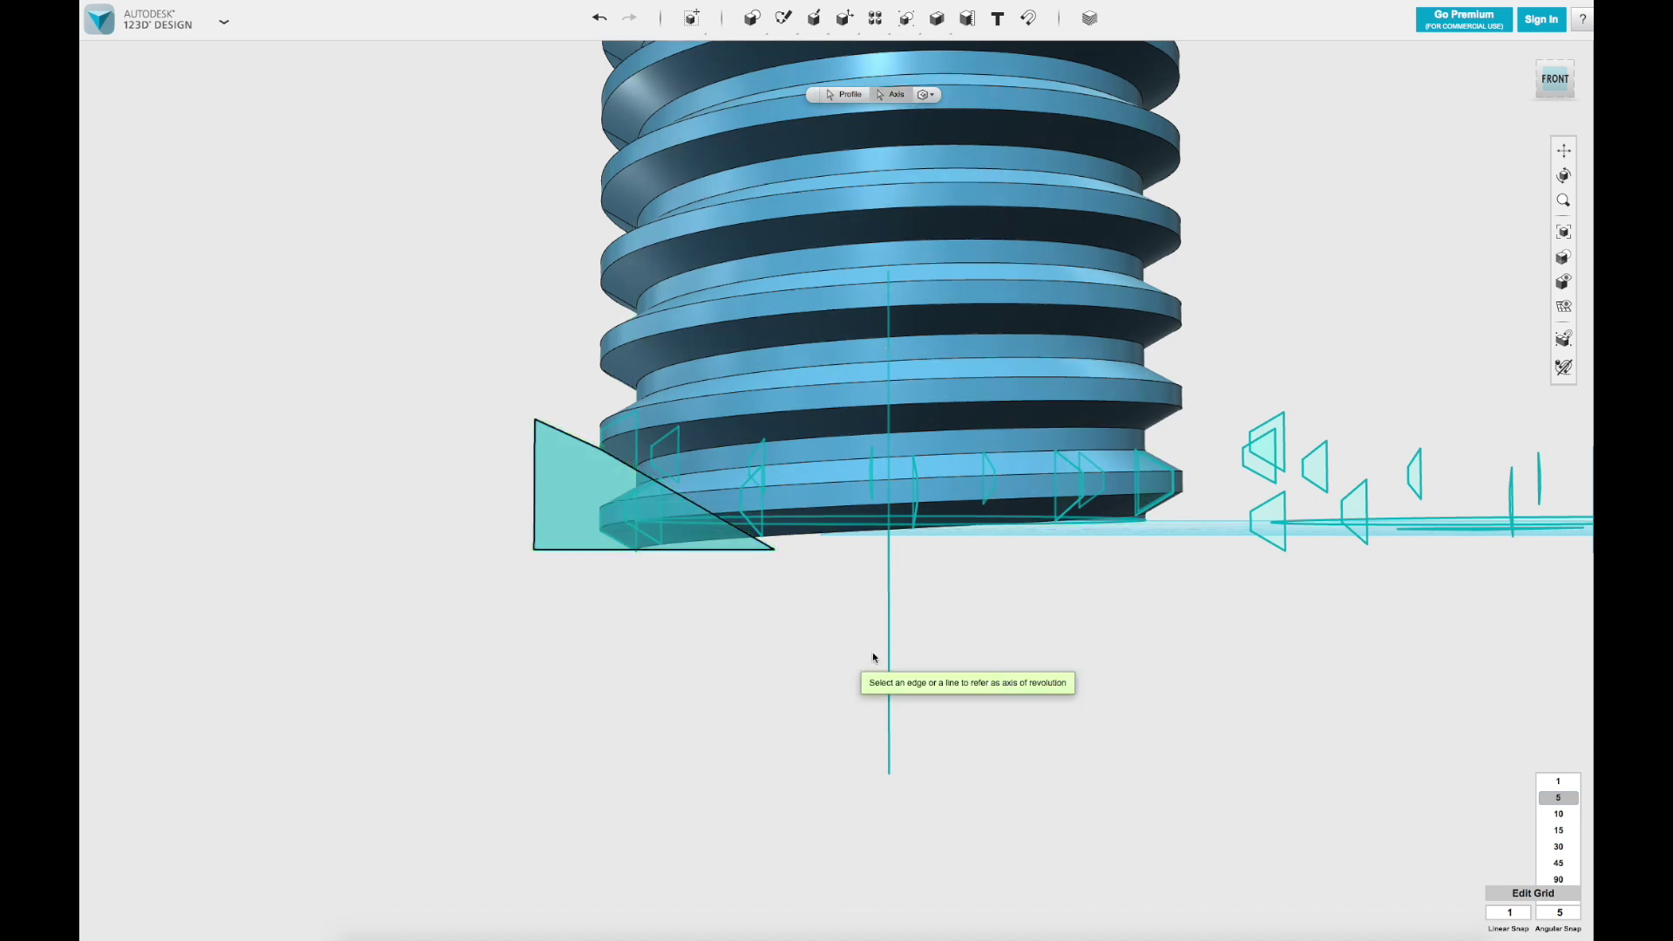
click(890, 640)
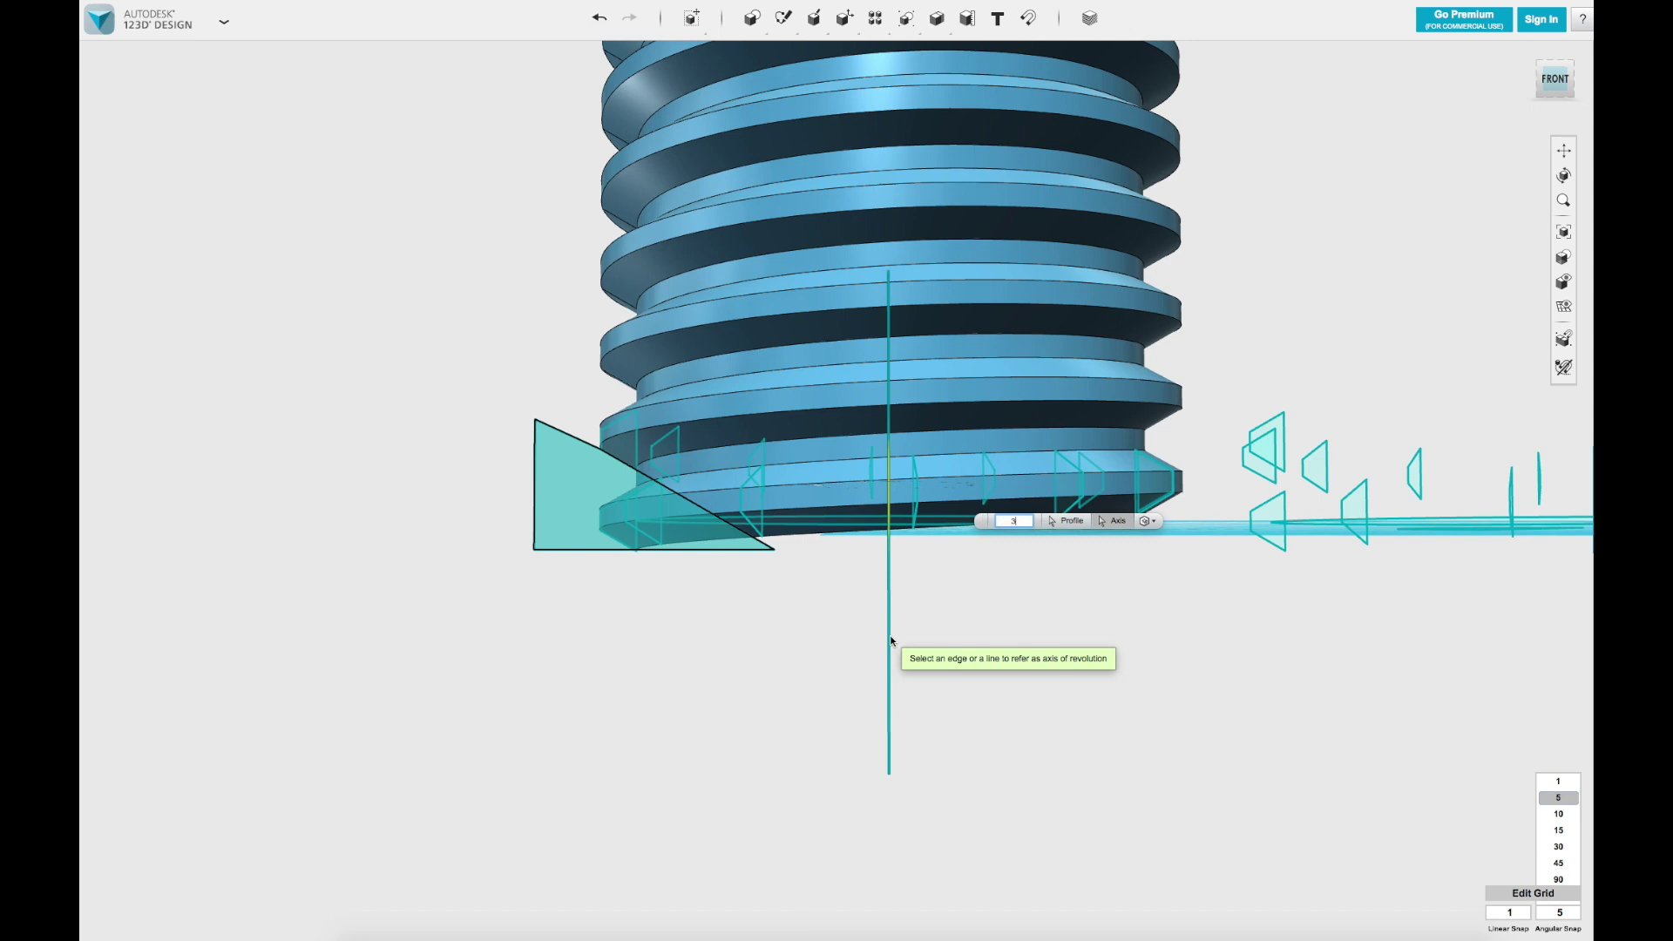
click(891, 640)
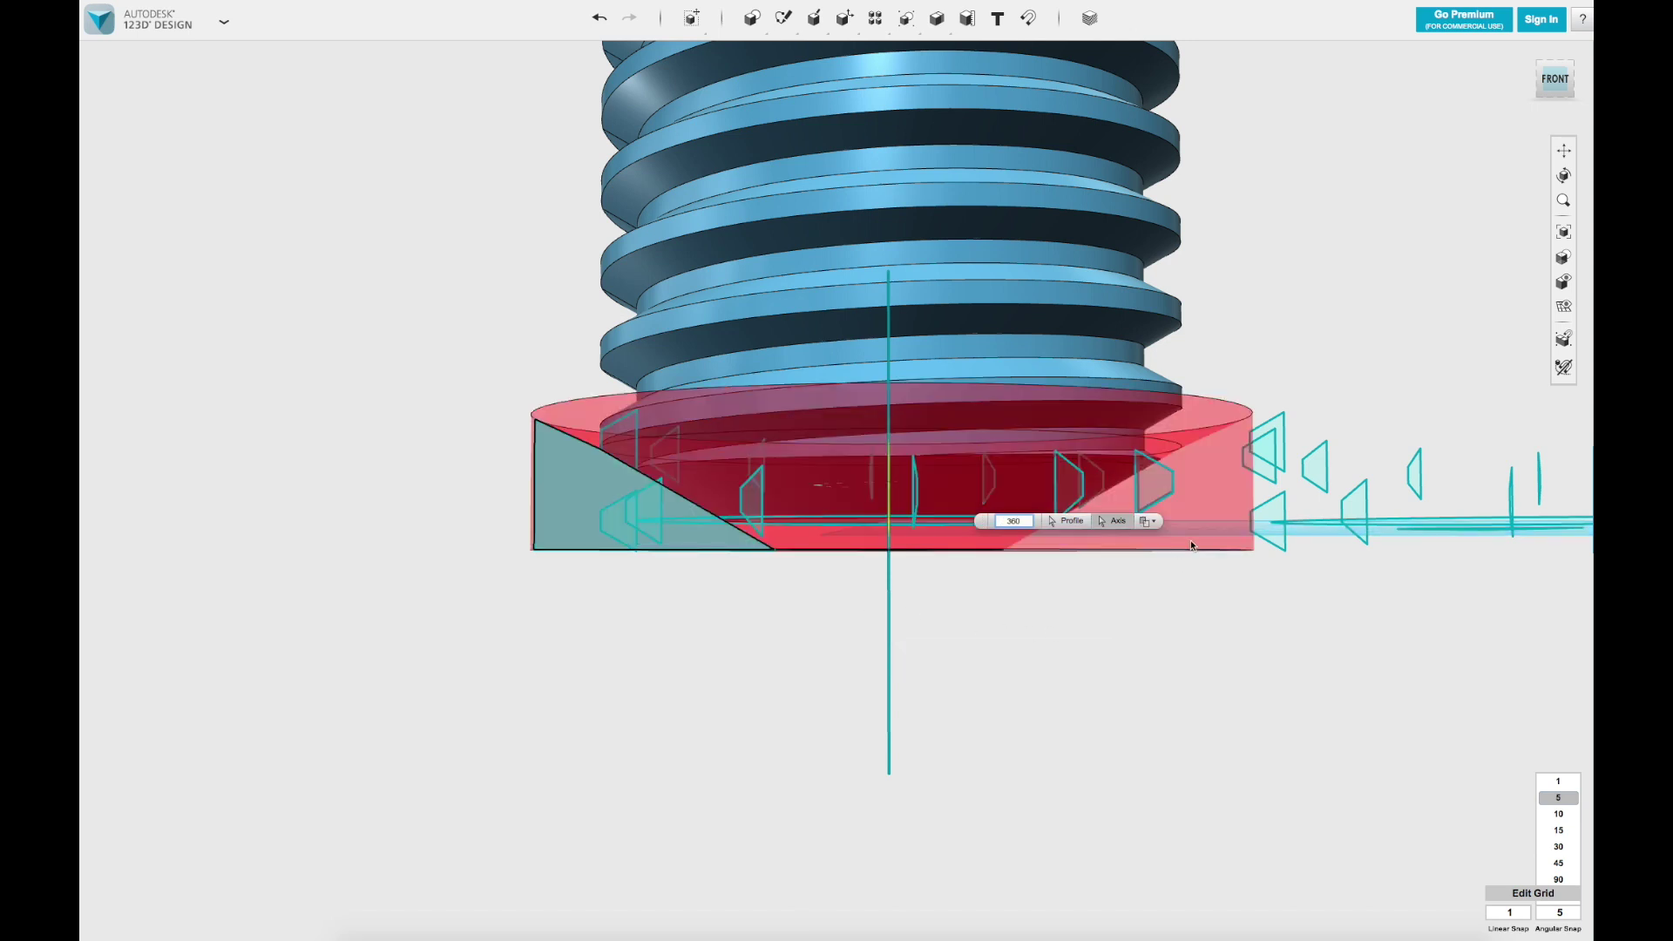
click(1116, 614)
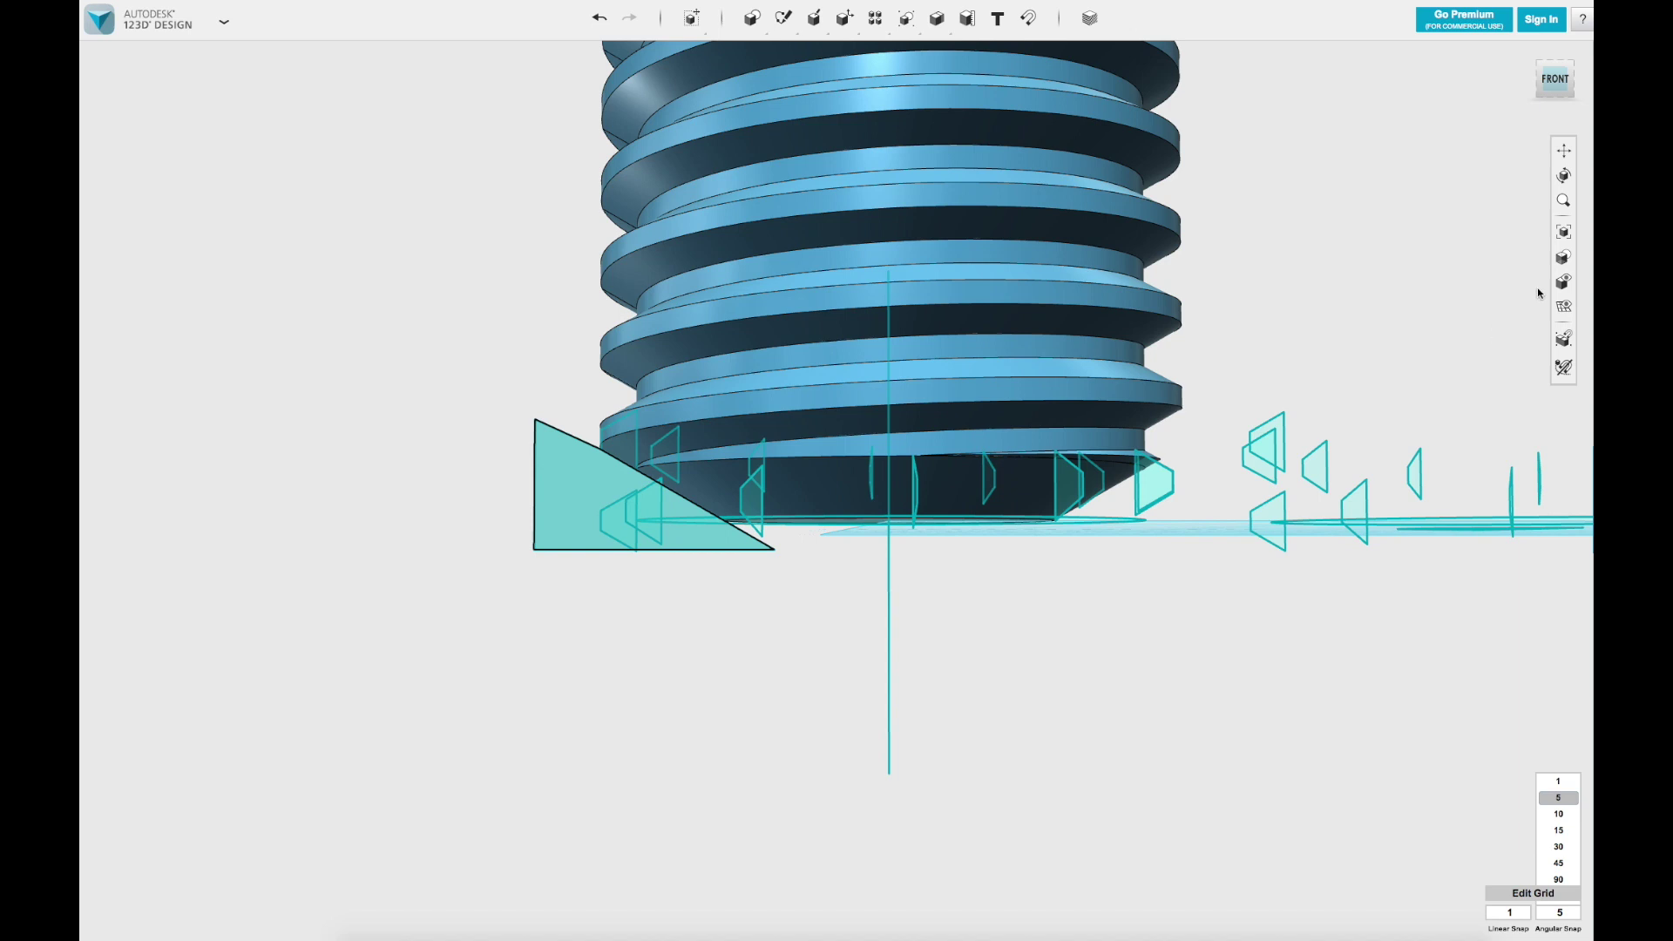
Step: Hide all sketches and check the tapered thread end and the whole bolt from the front
mouse_move(1564, 282)
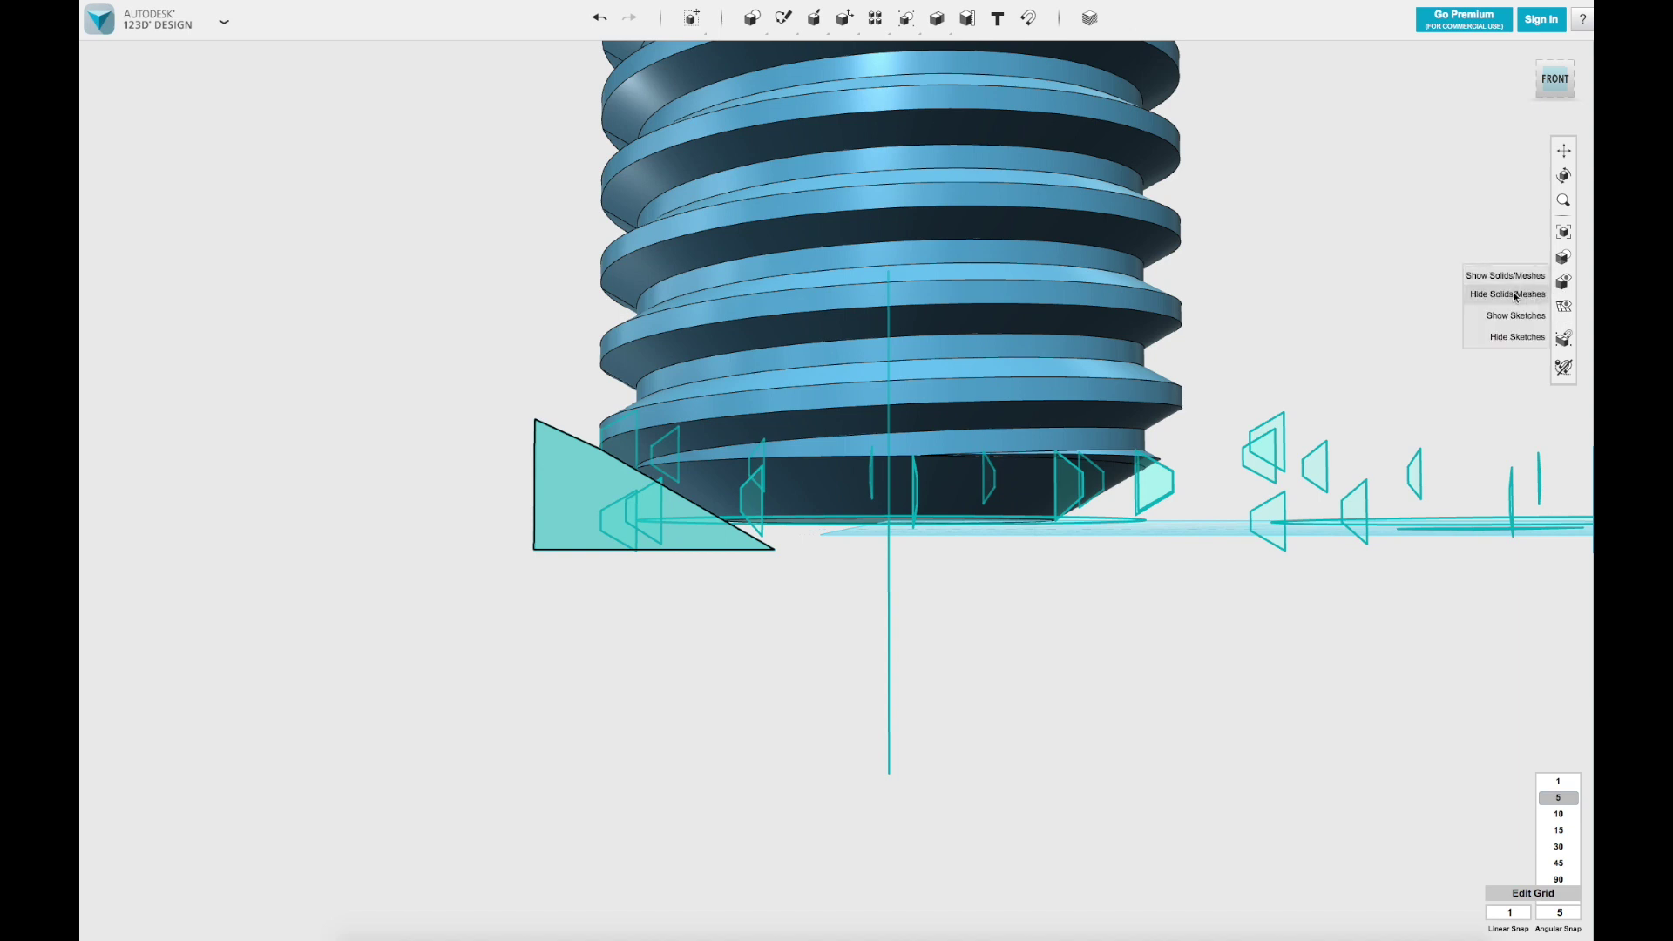
click(1520, 337)
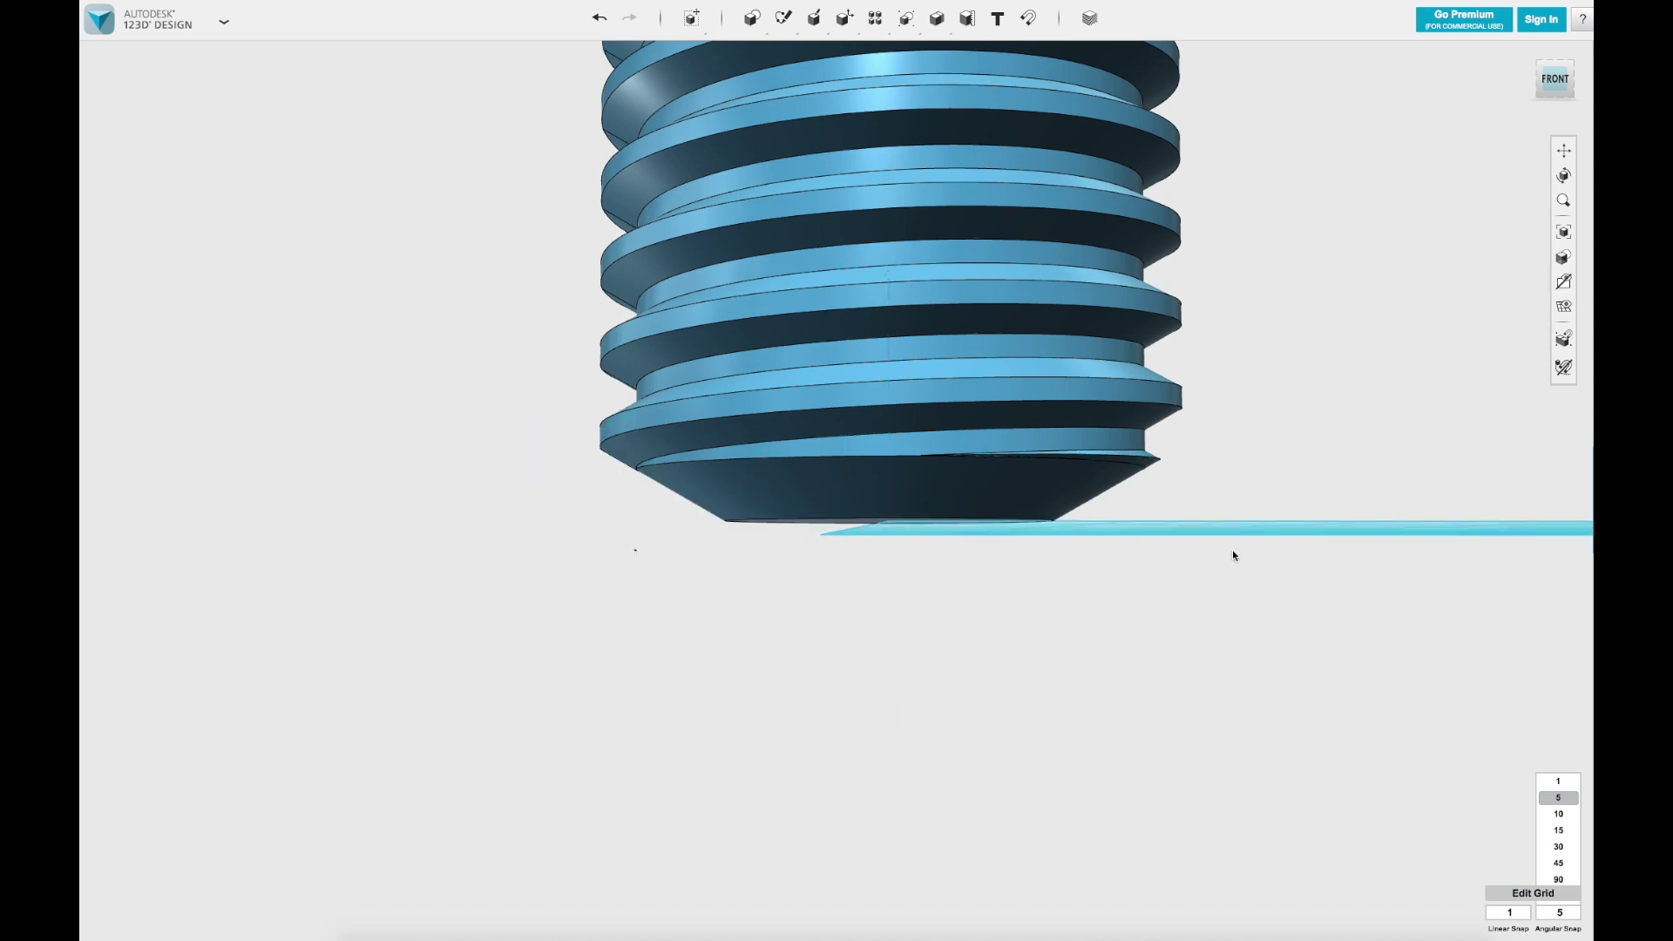
right_drag(1109, 619, 624, 612)
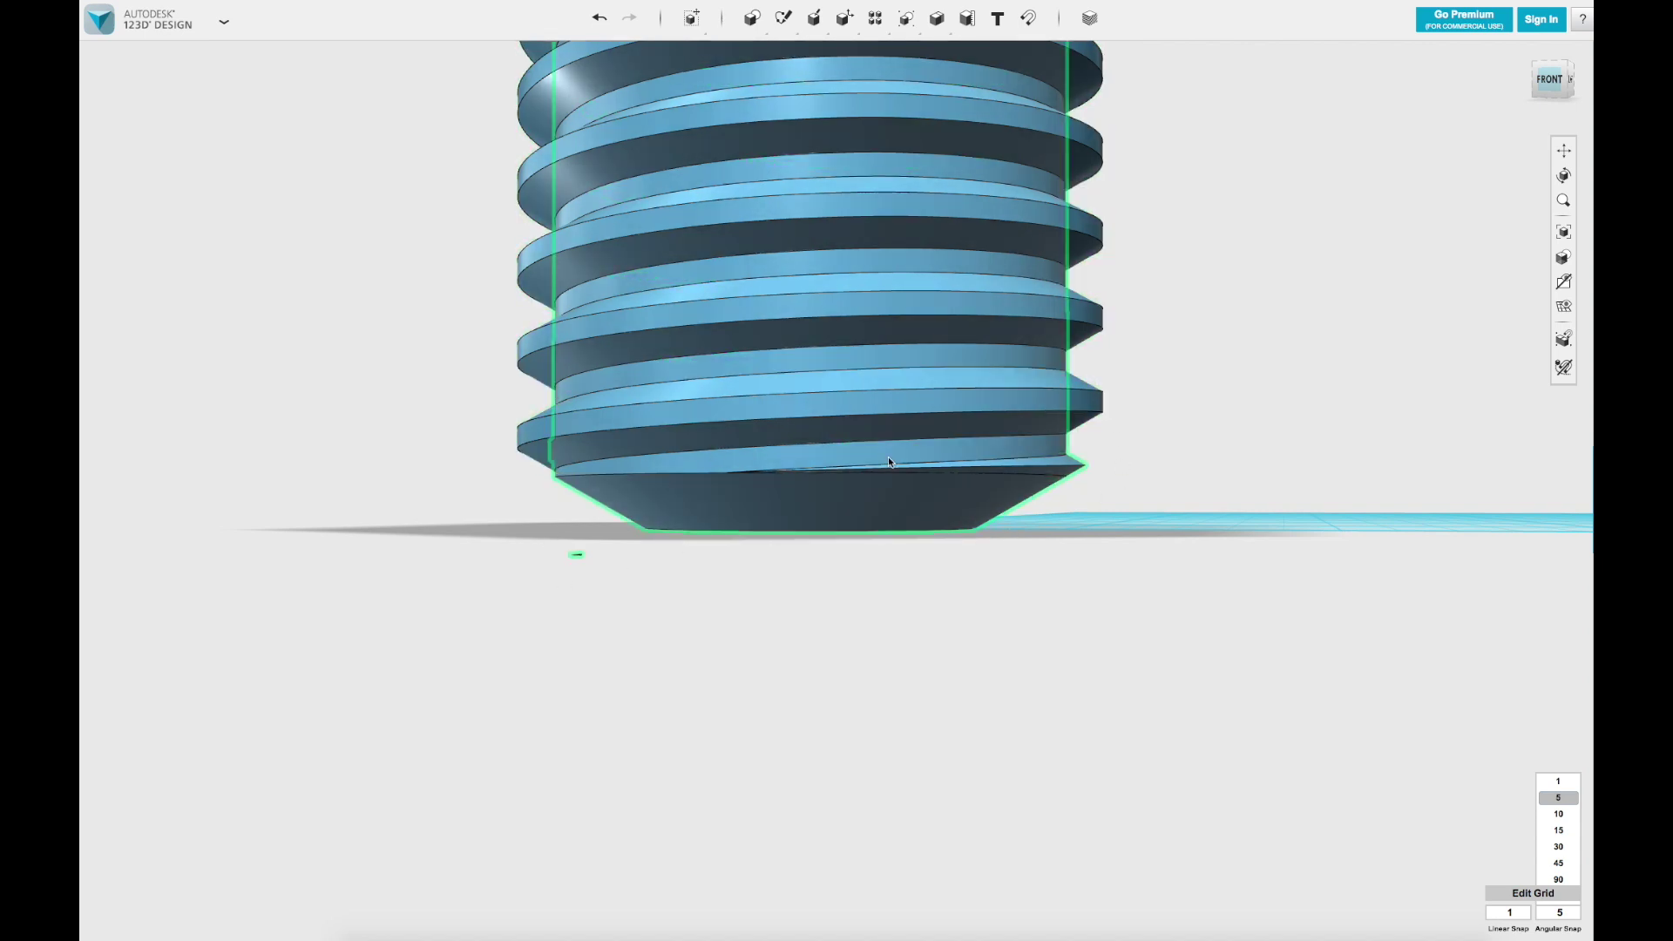
scroll(852, 457, down, 3)
scroll(850, 459, down, 5)
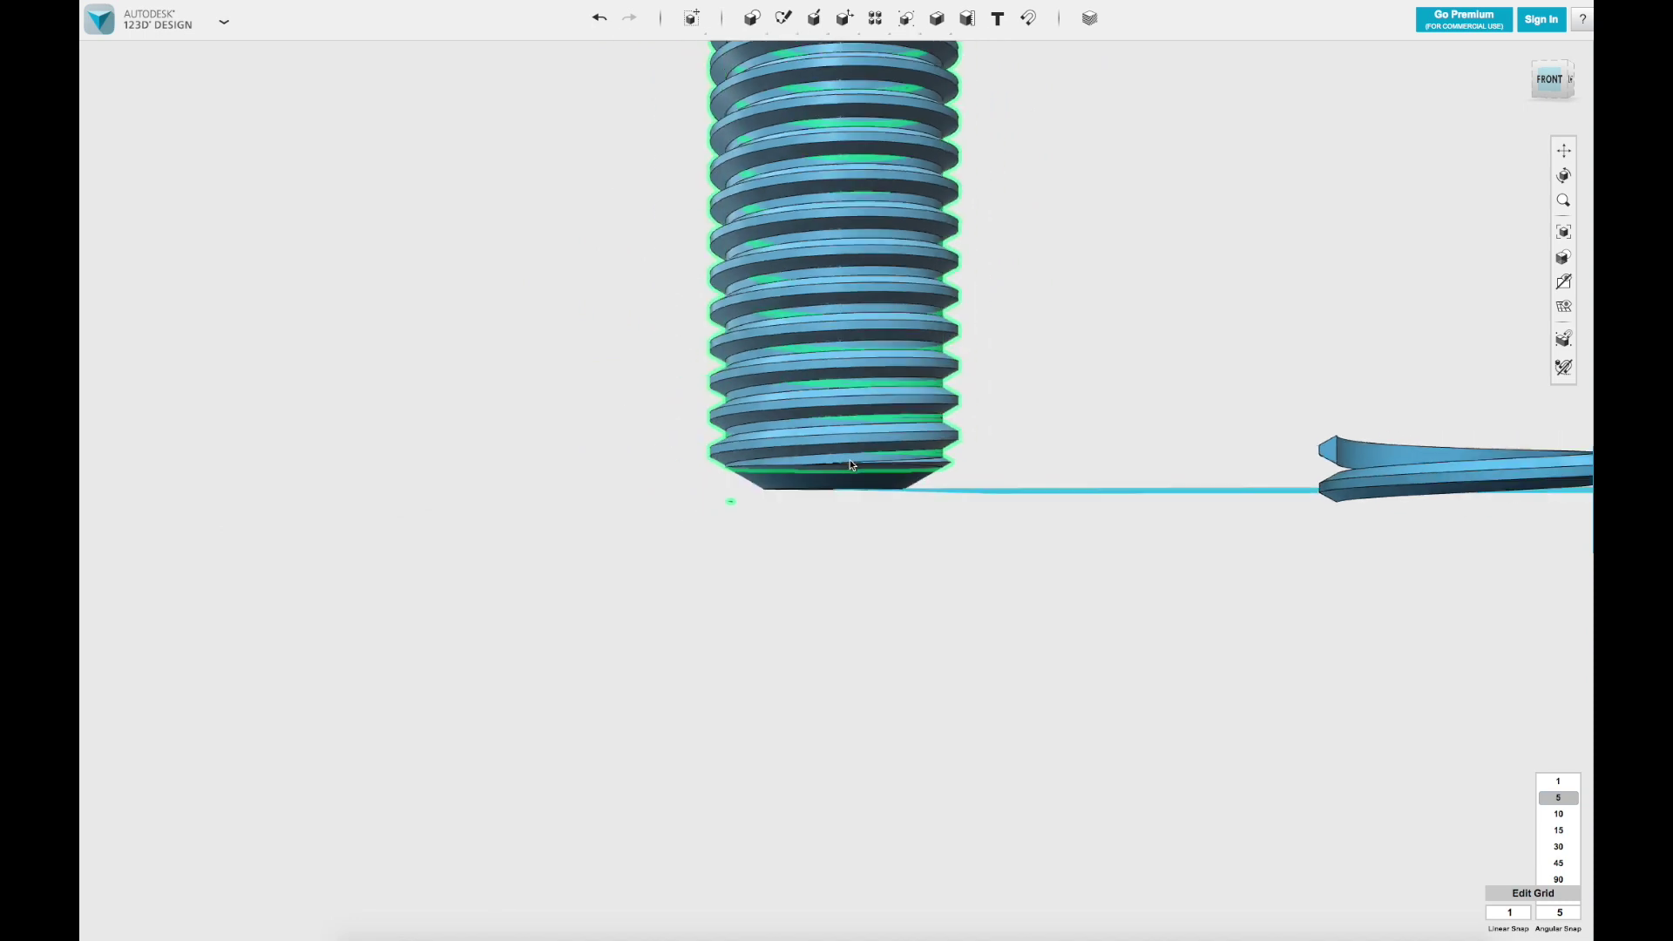
middle_drag(927, 417, 888, 645)
right_drag(905, 604, 993, 585)
middle_drag(993, 586, 807, 580)
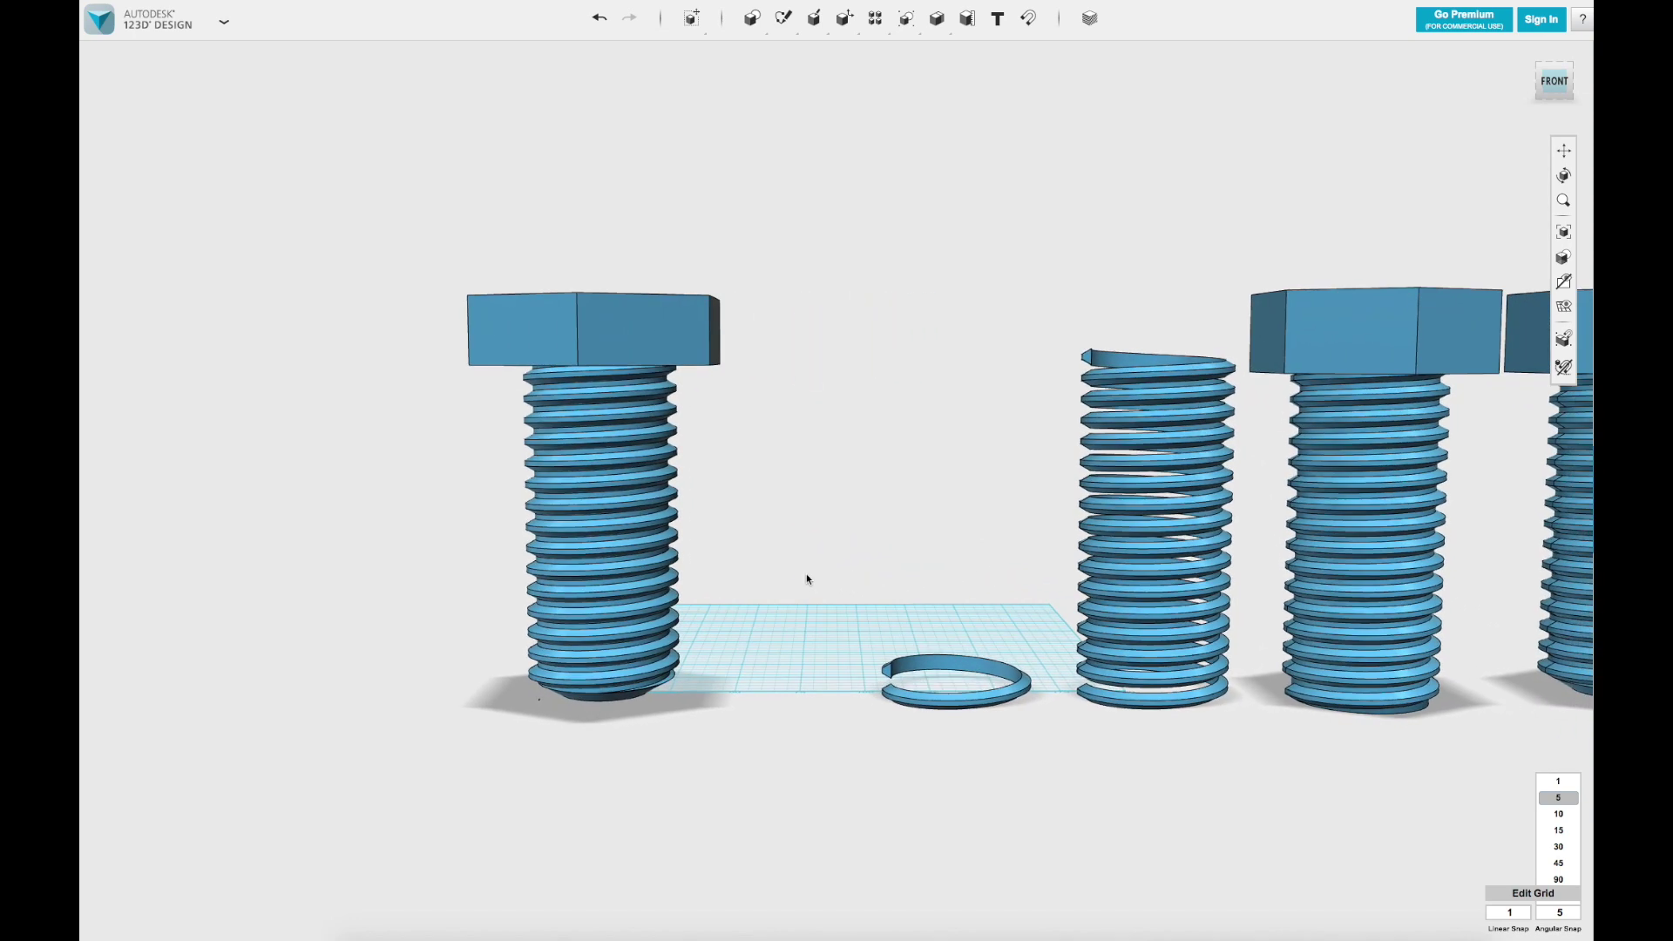